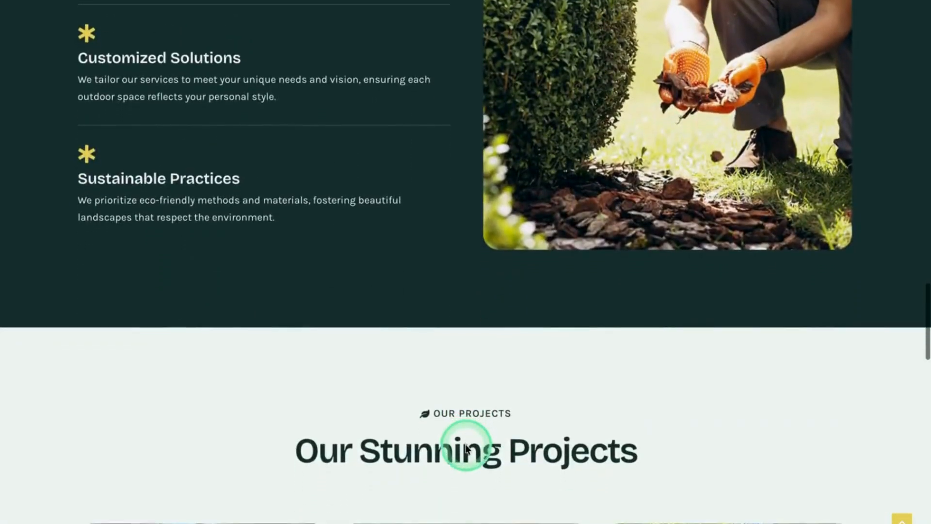
scroll(465, 449, down, 6)
scroll(464, 443, down, 2)
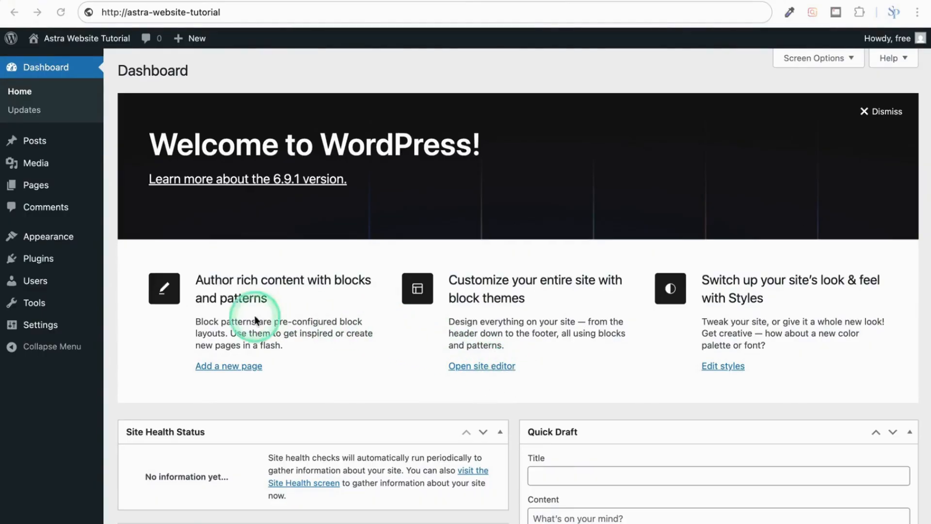
- Open the page for adding new themes to the WordPress site
click(60, 236)
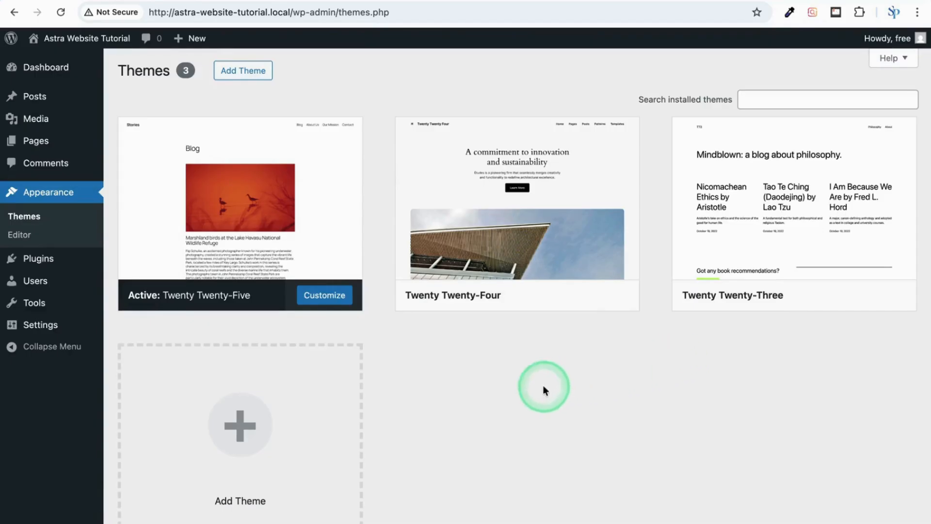
click(243, 73)
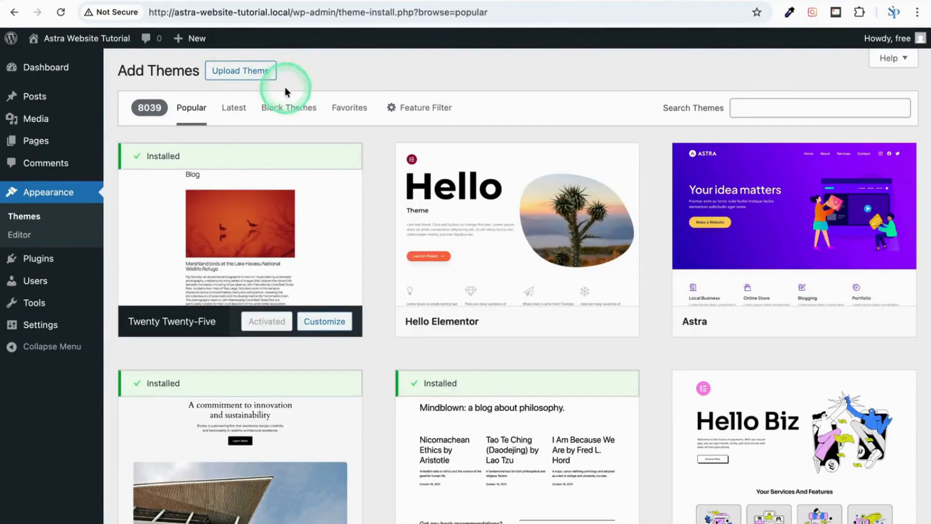
mouse_move(415, 162)
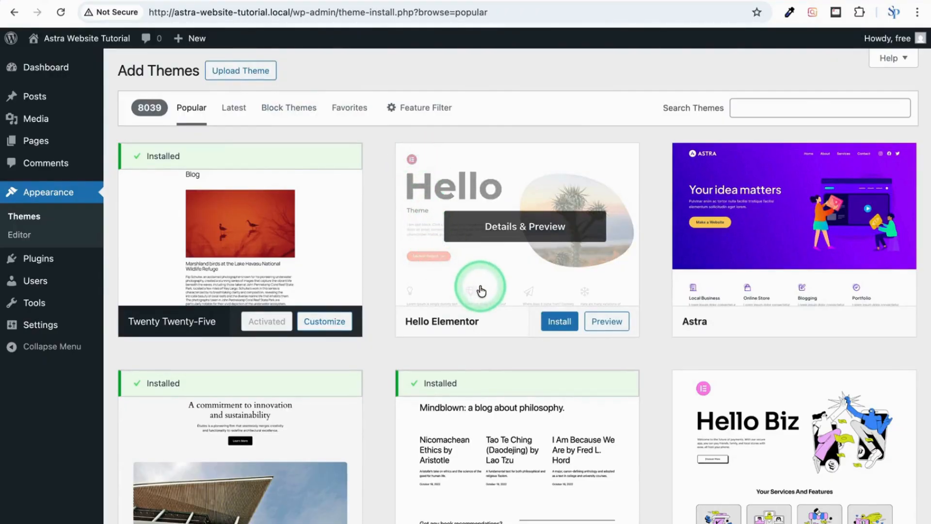
- Look through the popular themes available in the theme directory
scroll(478, 295, down, 3)
scroll(482, 296, down, 8)
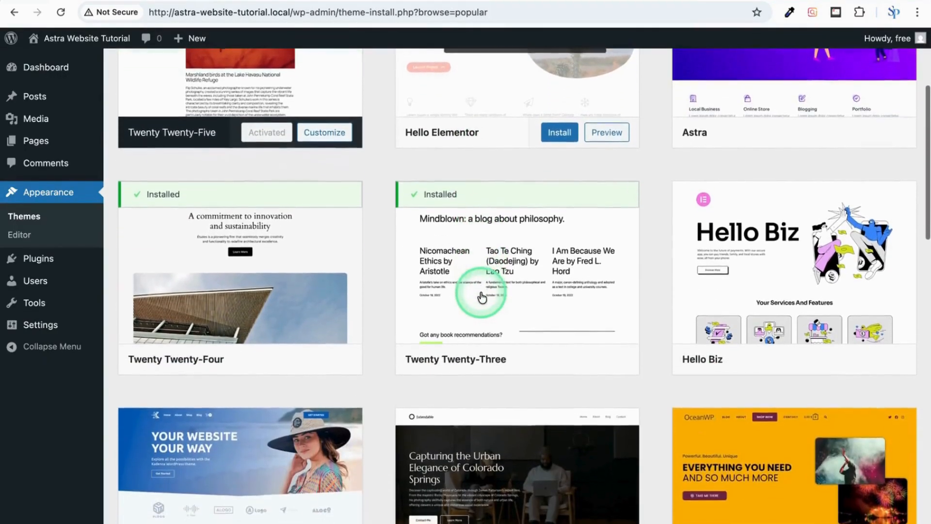
scroll(482, 296, down, 6)
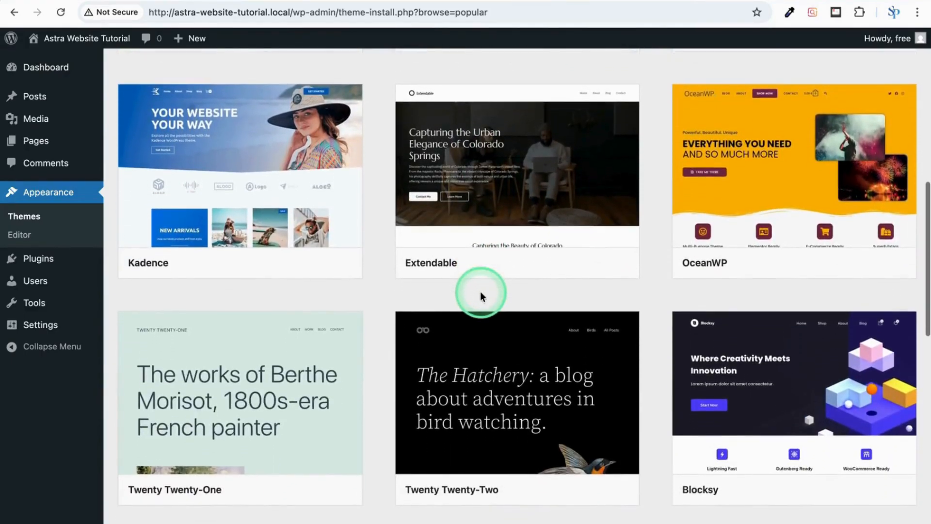
scroll(482, 296, down, 6)
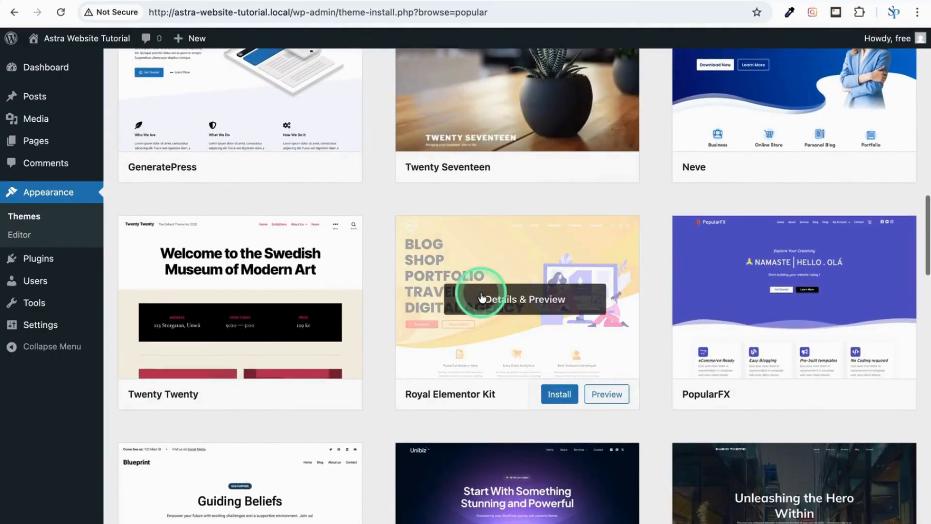
scroll(482, 296, down, 4)
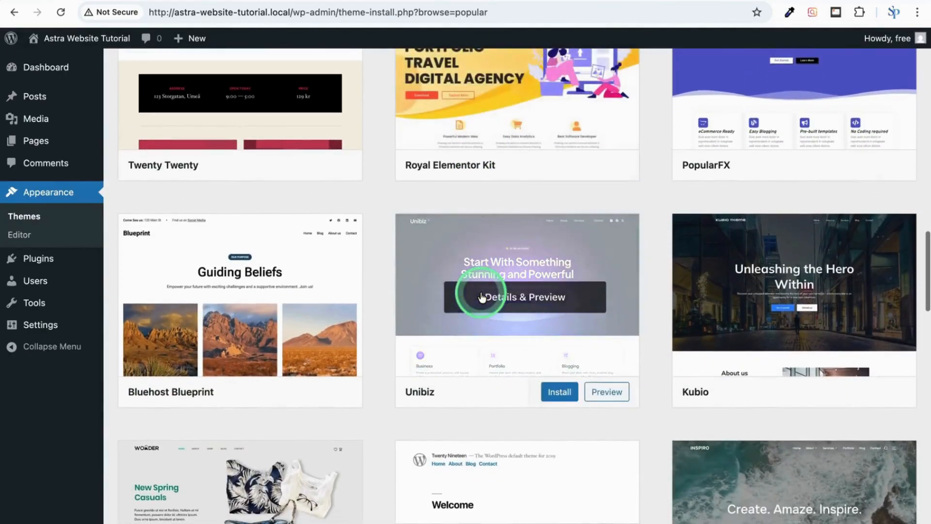
scroll(482, 296, down, 4)
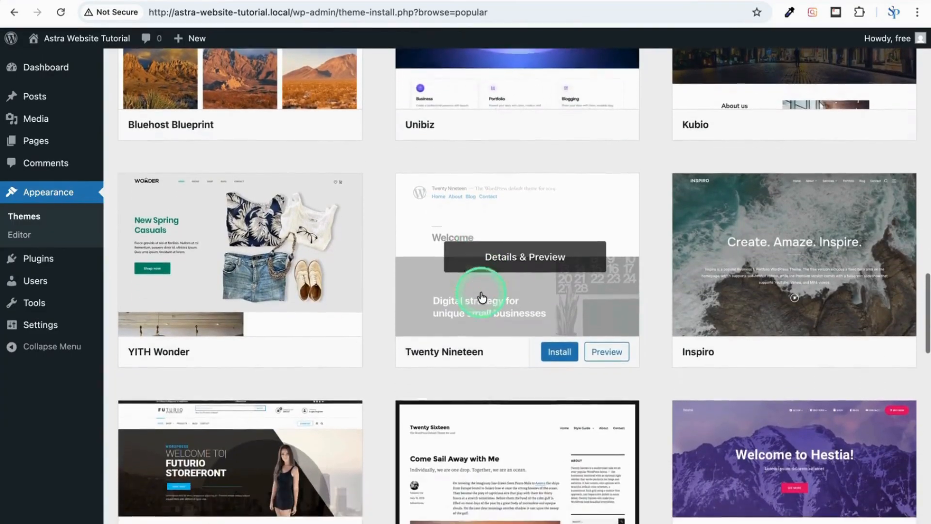
scroll(481, 297, up, 6)
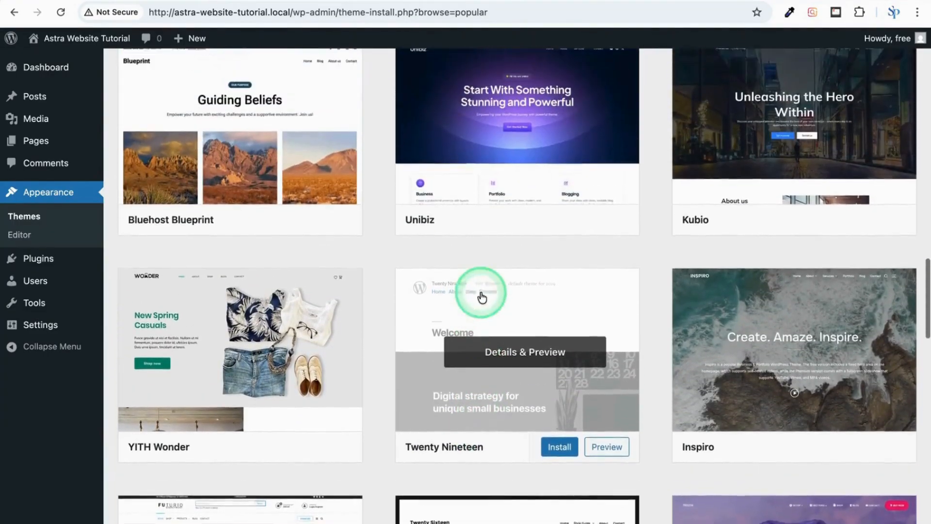
scroll(482, 297, up, 6)
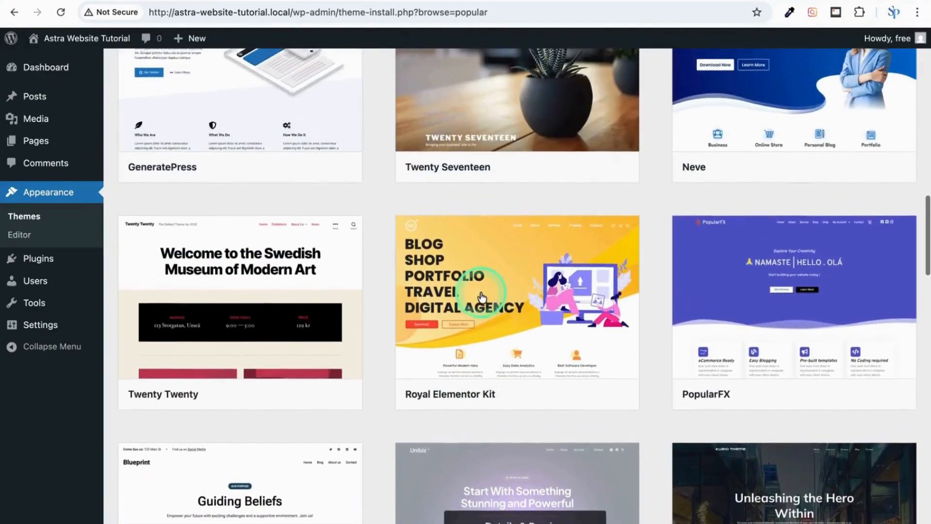
scroll(481, 297, up, 7)
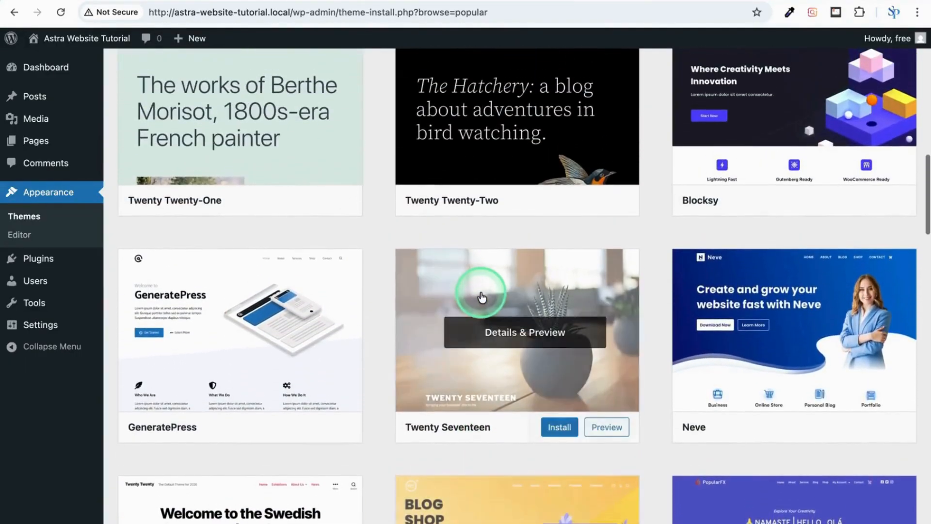
scroll(481, 297, up, 2)
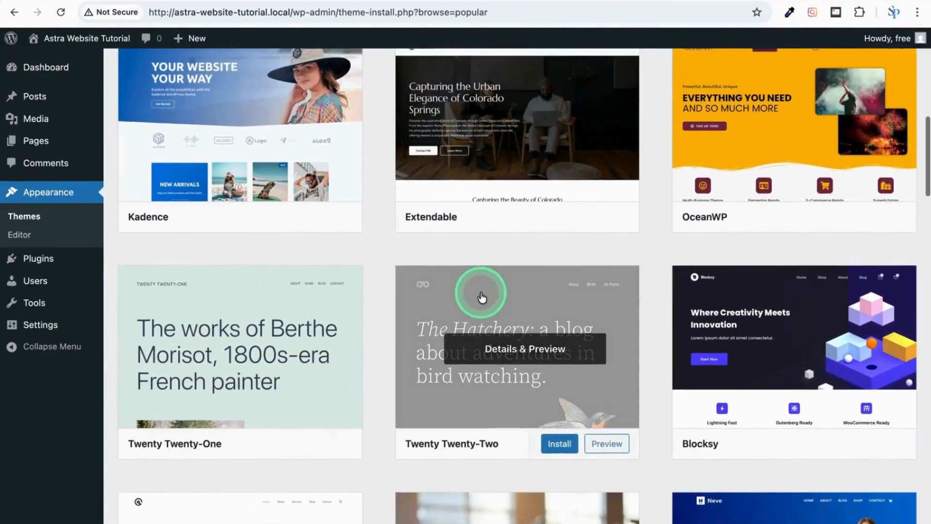
scroll(481, 297, up, 5)
scroll(482, 297, up, 7)
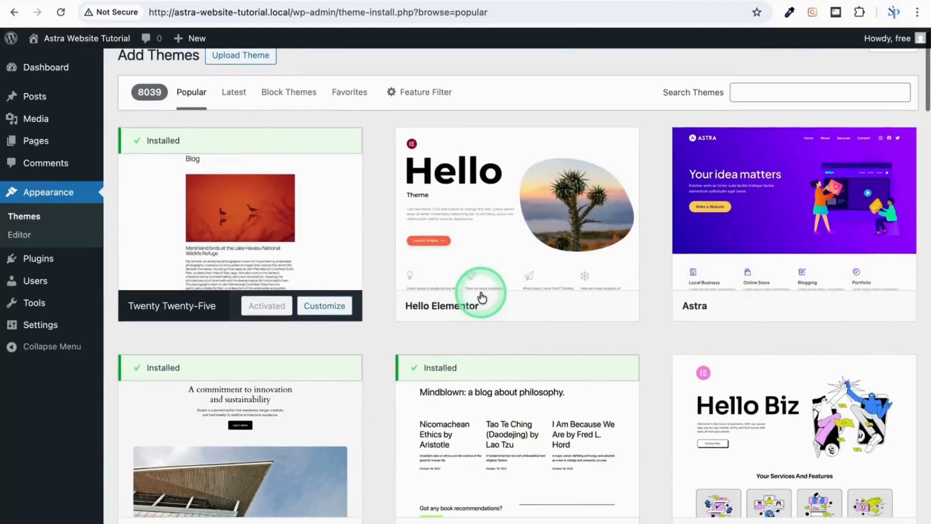
mouse_move(480, 297)
scroll(480, 295, up, 1)
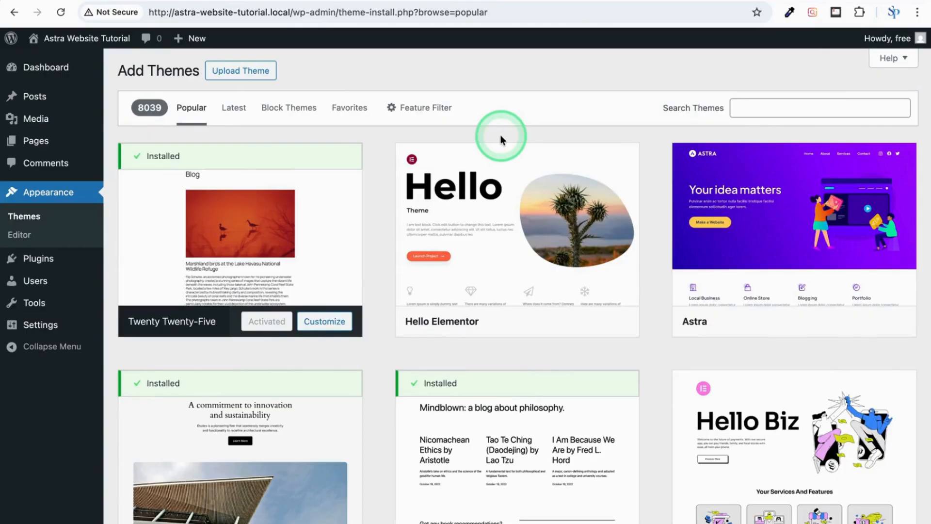
- Search the theme directory for "Astra"
mouse_move(722, 165)
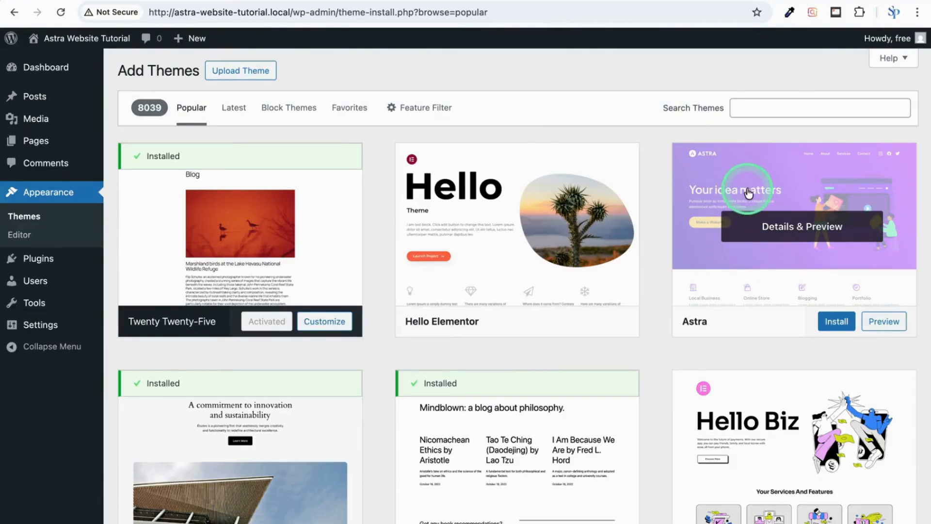
click(745, 109)
text(Astra)
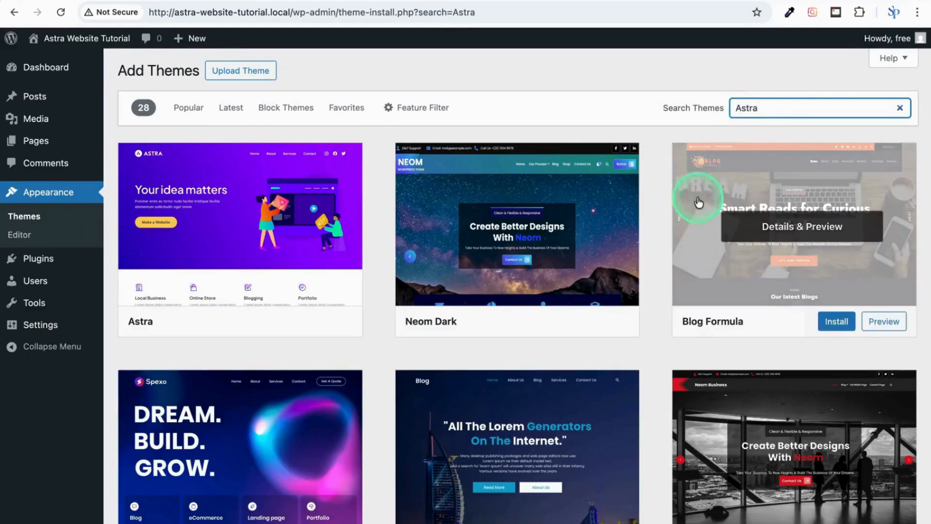
- Install and activate the Astra theme
mouse_move(592, 228)
mouse_move(303, 274)
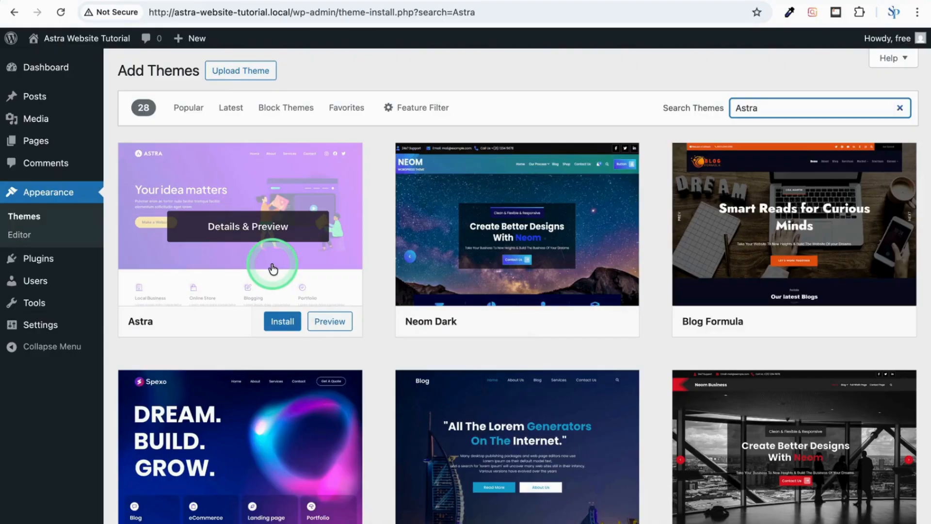
click(286, 323)
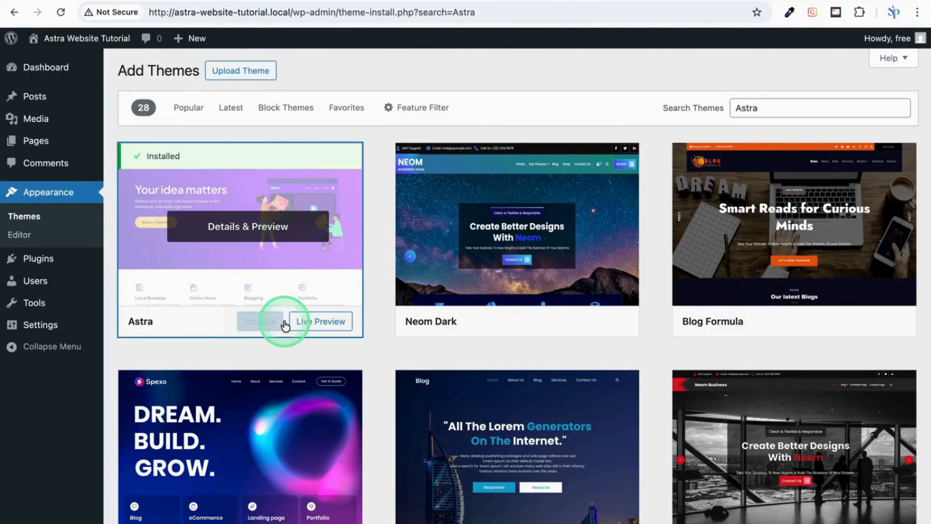
click(265, 326)
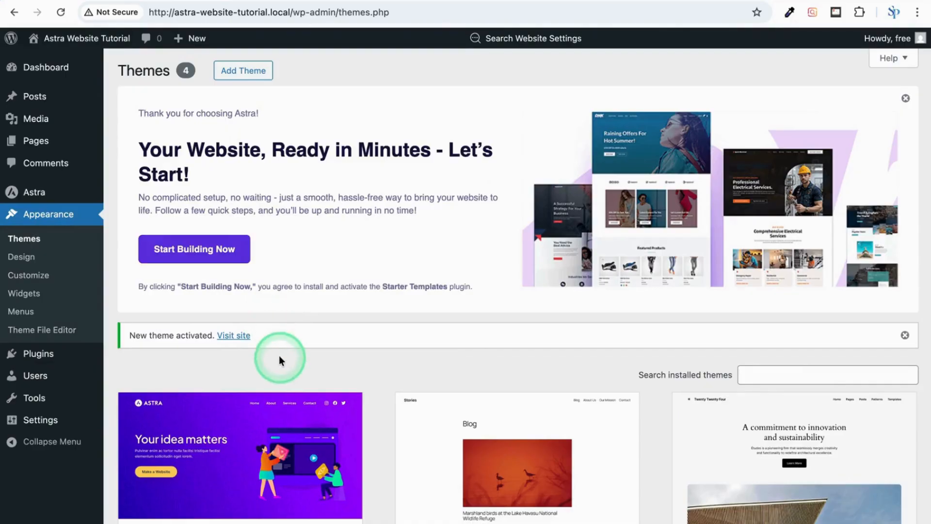
- Start Astra's guided setup and skip its user information and feature selection stages
mouse_move(266, 409)
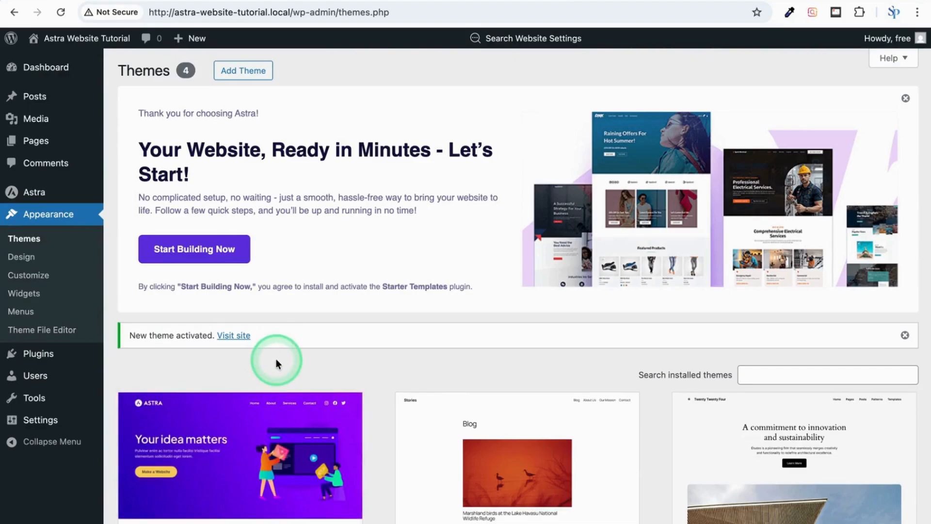
click(195, 255)
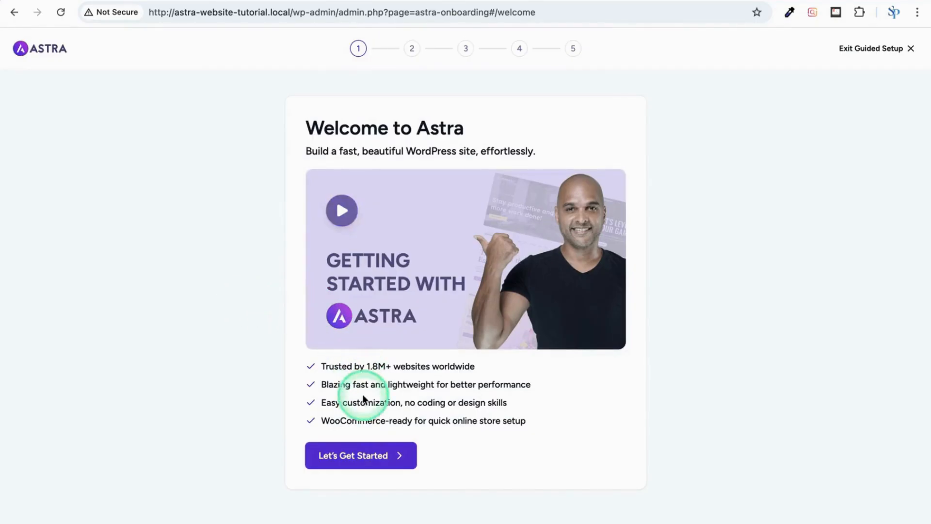
click(364, 451)
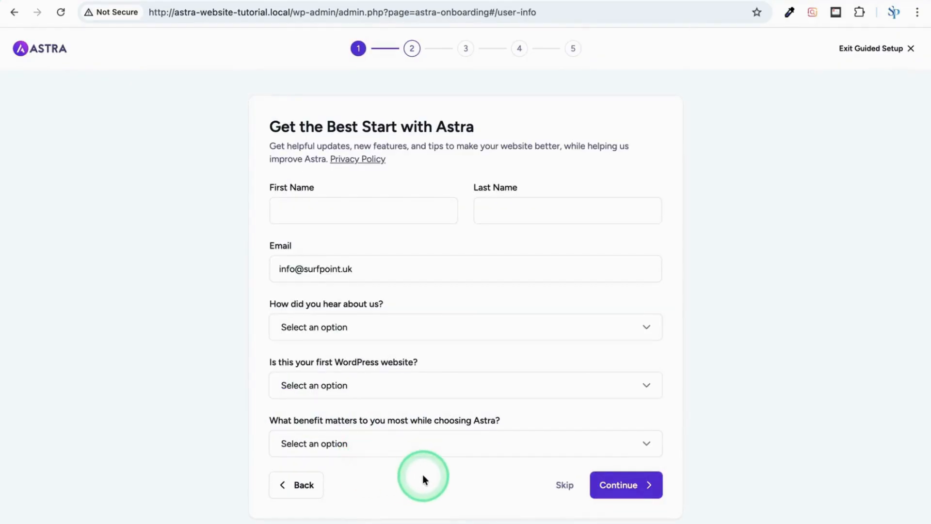
click(565, 486)
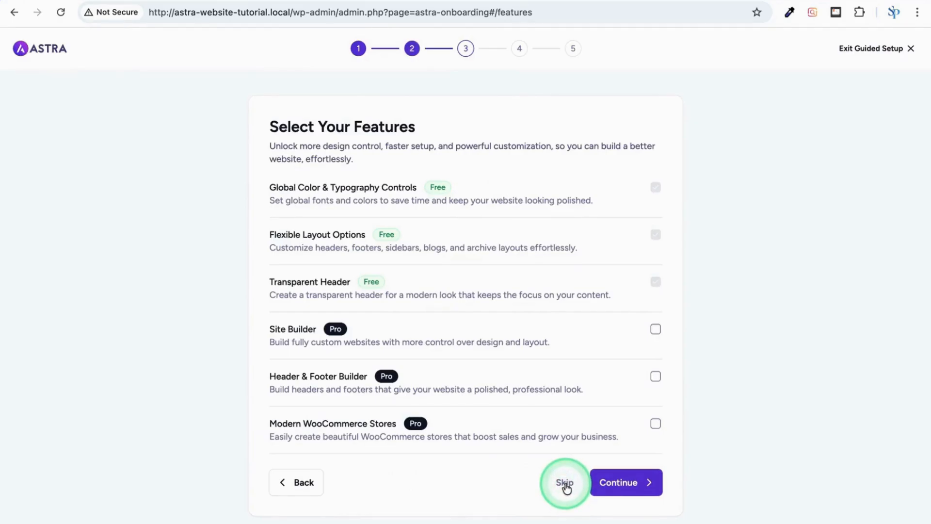
click(566, 483)
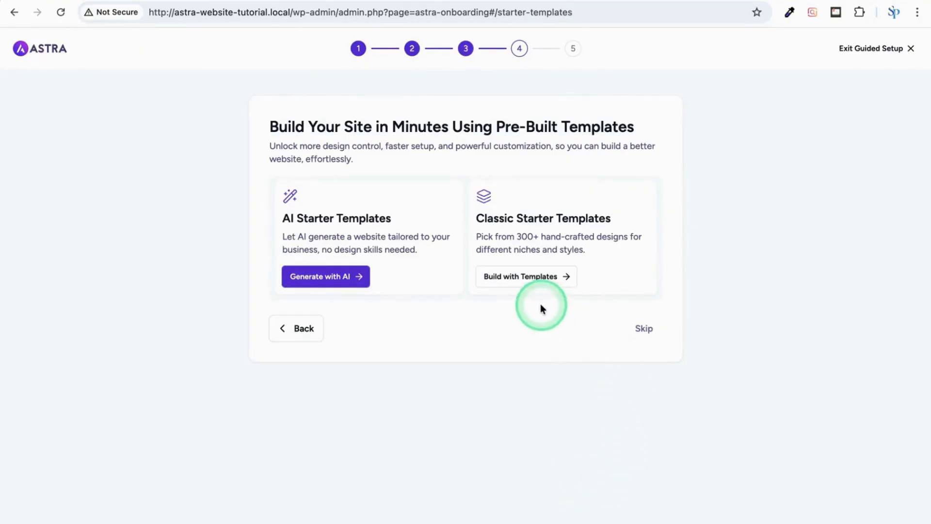
- Choose to build the site with Classic Starter Templates, using Elementor as the page builder
click(528, 278)
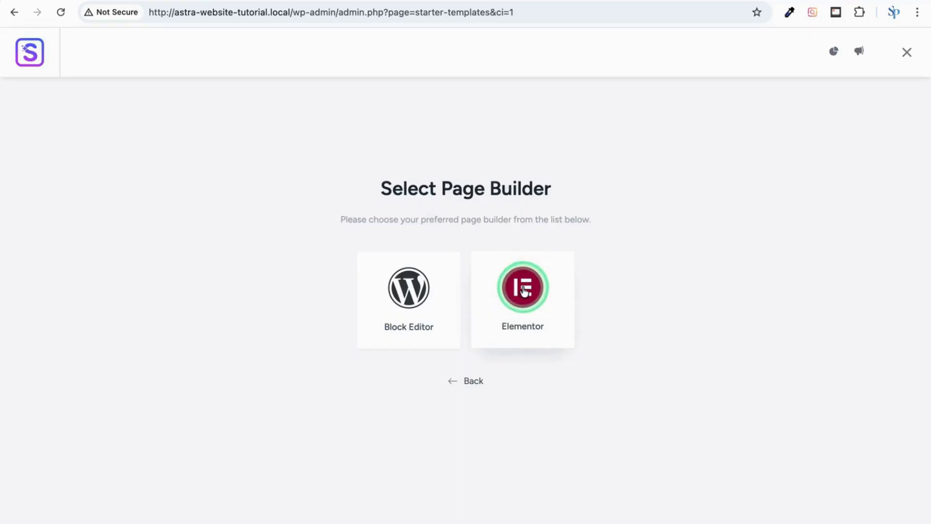
click(522, 286)
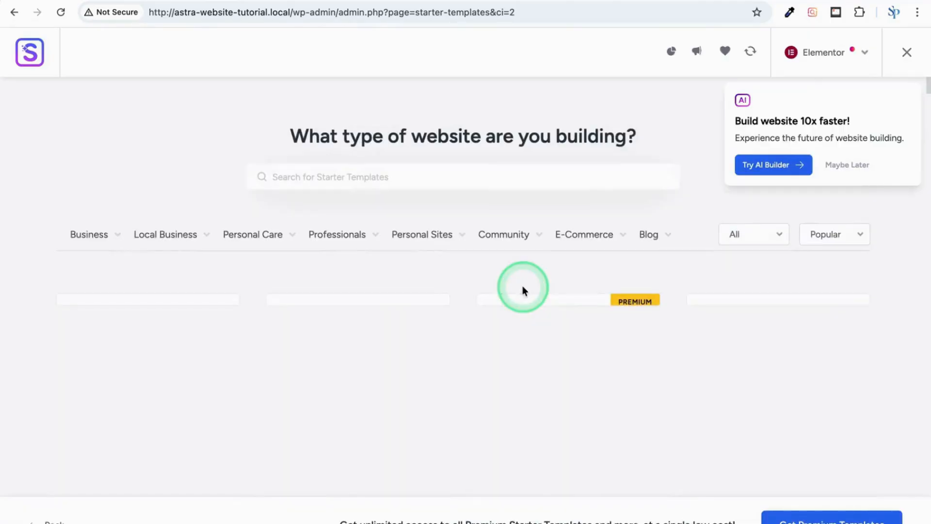
- Browse the Elementor starter templates and choose the Earthly Elegance gardening template
scroll(523, 290, down, 2)
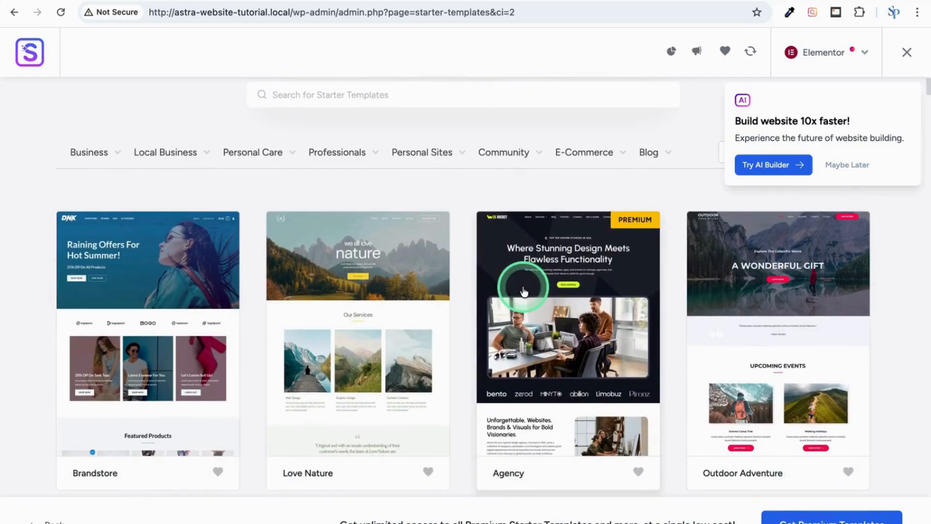
scroll(523, 290, down, 3)
scroll(524, 291, down, 4)
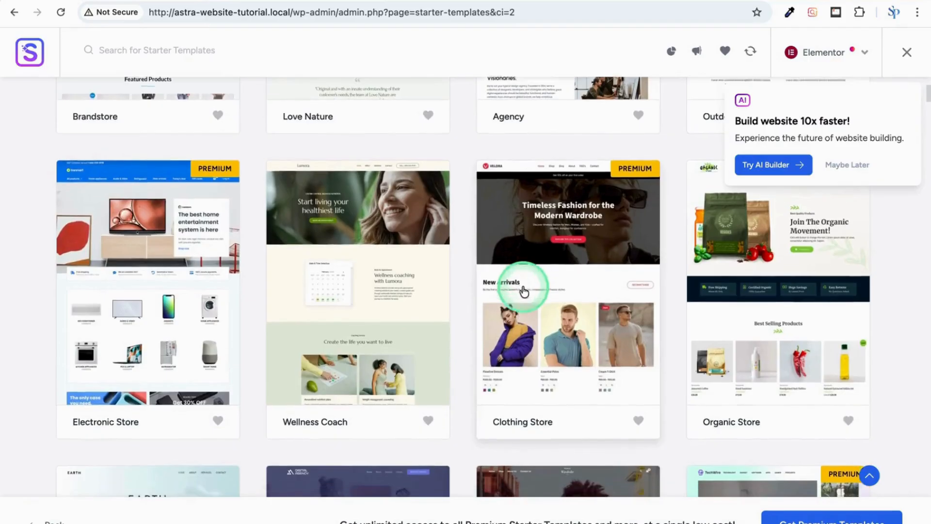
scroll(523, 291, down, 3)
scroll(523, 290, down, 3)
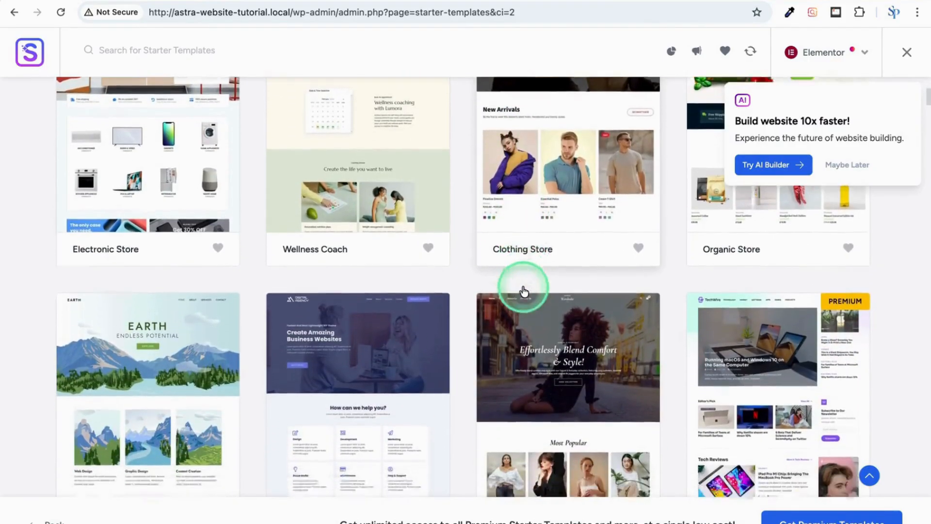
scroll(524, 290, down, 4)
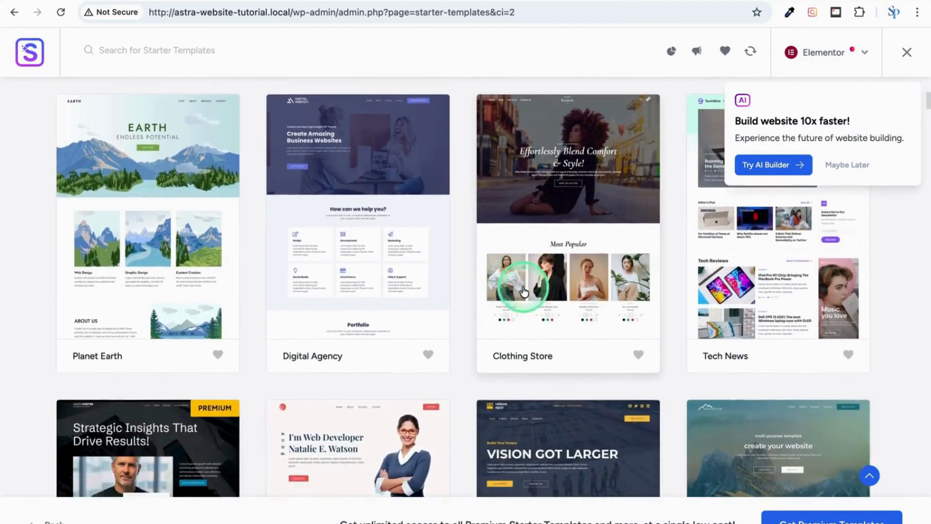
scroll(524, 291, down, 2)
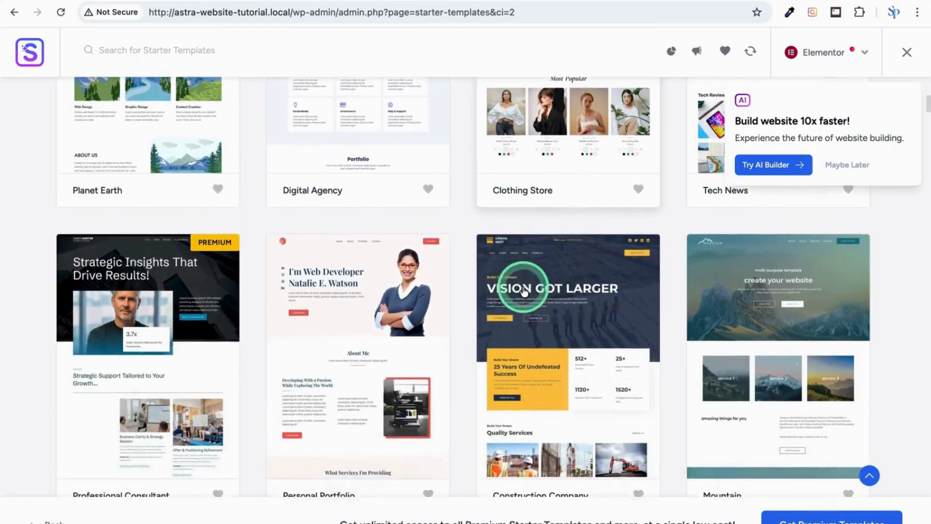
scroll(524, 291, down, 2)
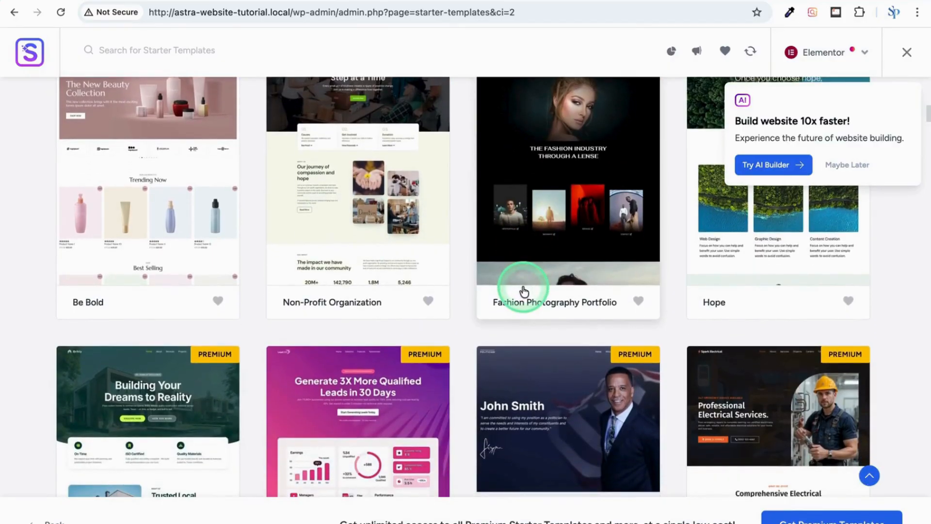
scroll(523, 290, down, 2)
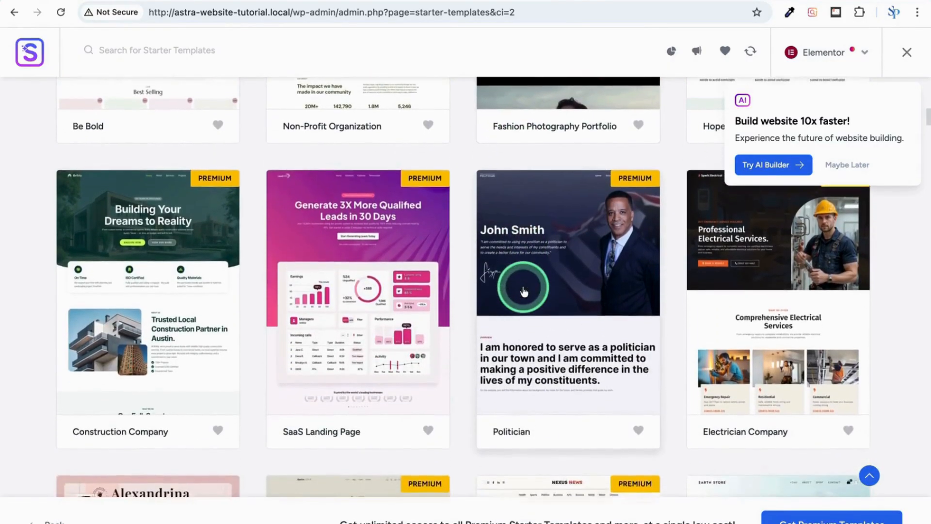
scroll(524, 289, down, 4)
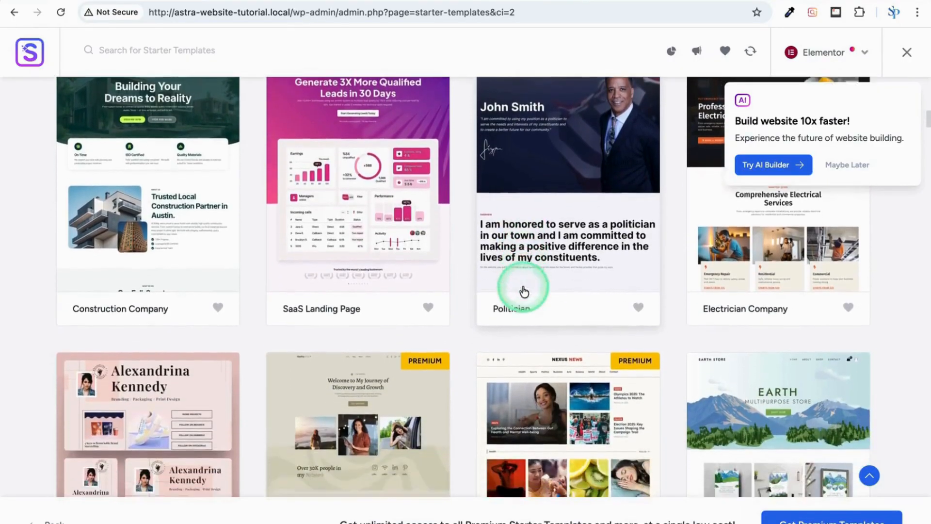
scroll(524, 290, down, 2)
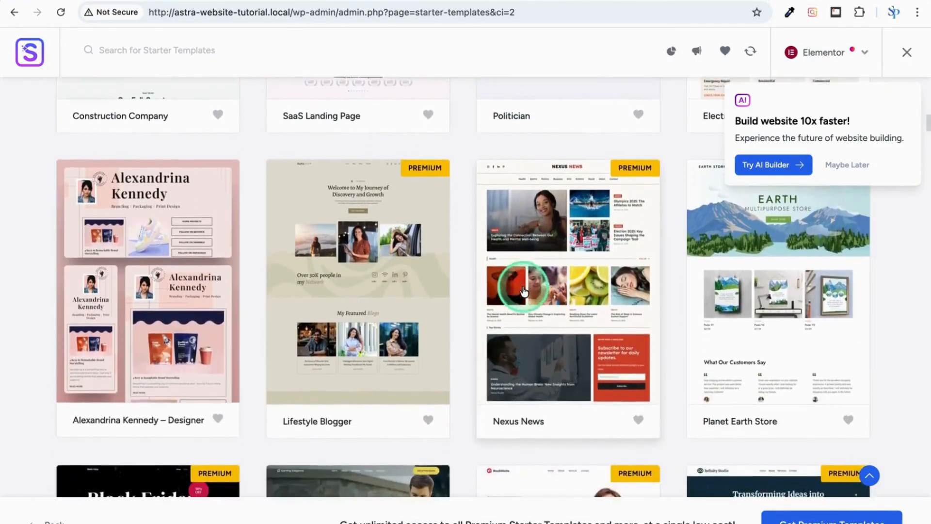
scroll(524, 290, down, 2)
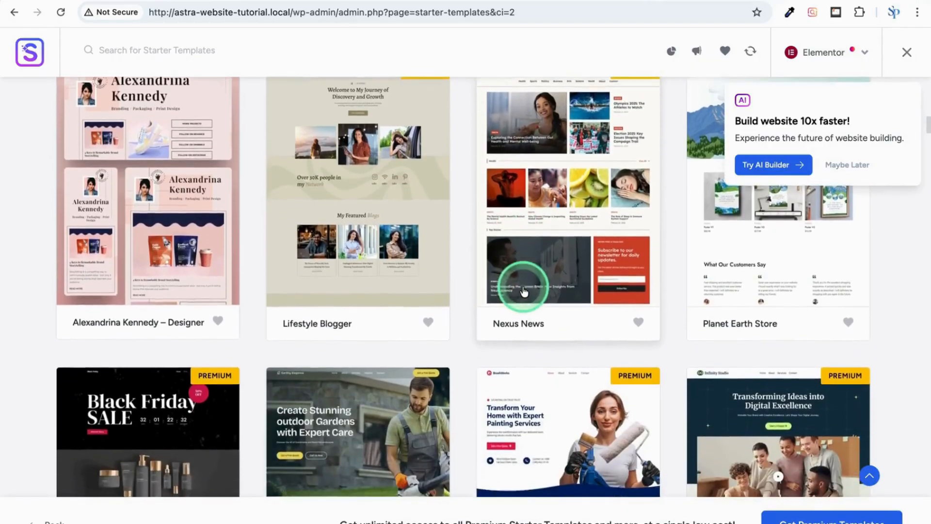
scroll(523, 290, down, 3)
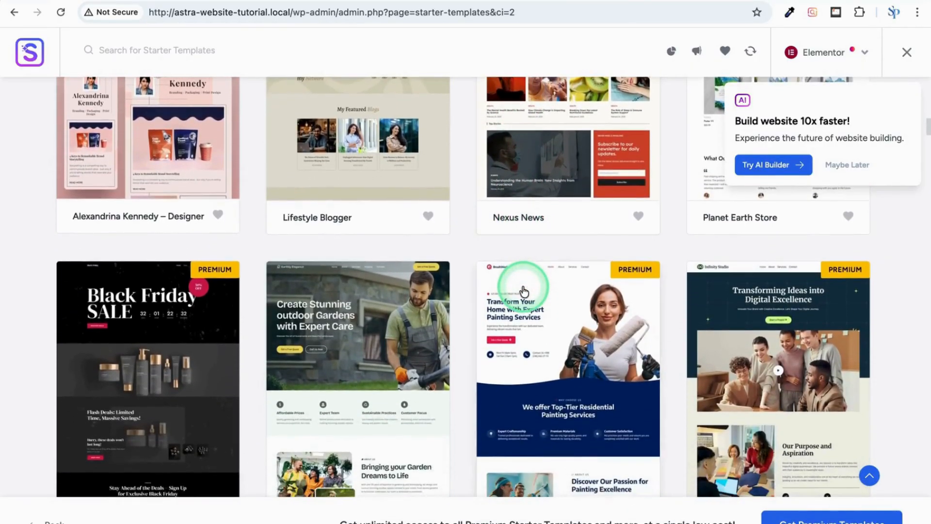
scroll(523, 290, down, 2)
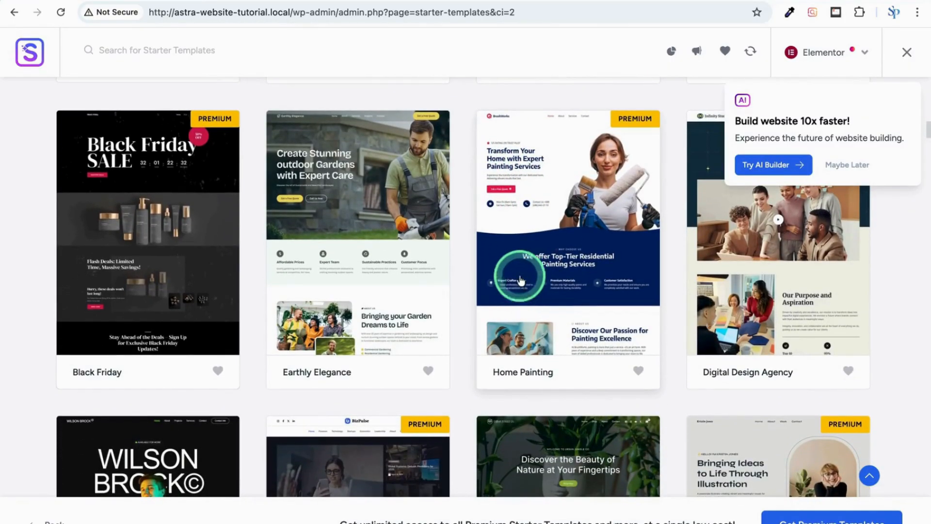
click(355, 202)
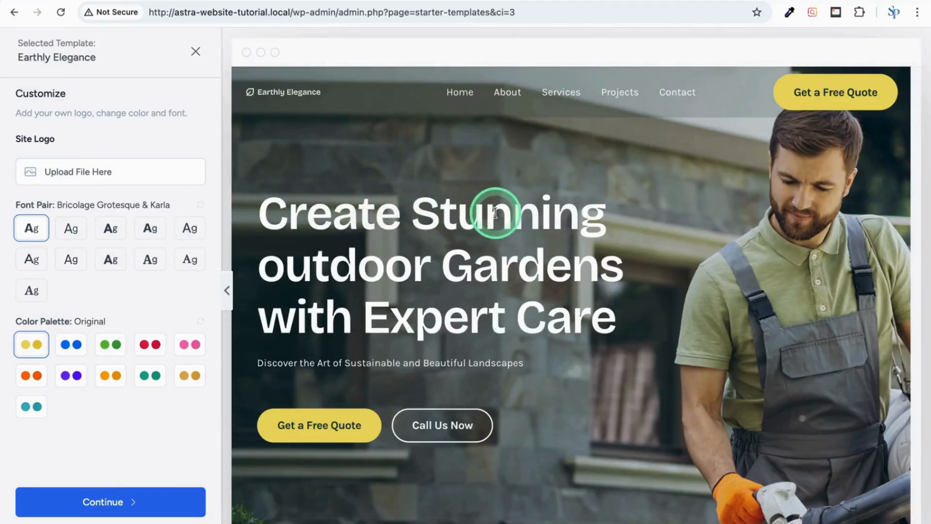
- Examine the Earthly Elegance homepage preview, from the hero section through the about, services and commitment sections
scroll(545, 274, down, 5)
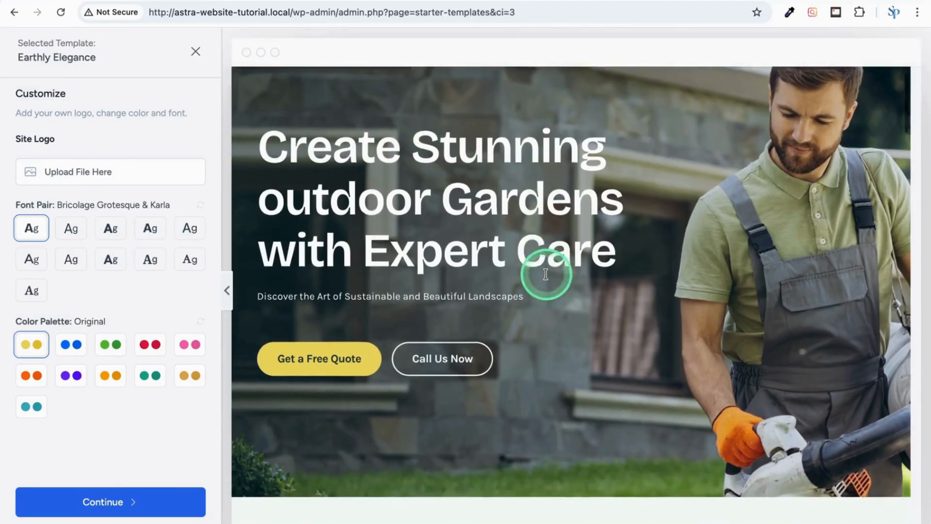
scroll(545, 274, down, 8)
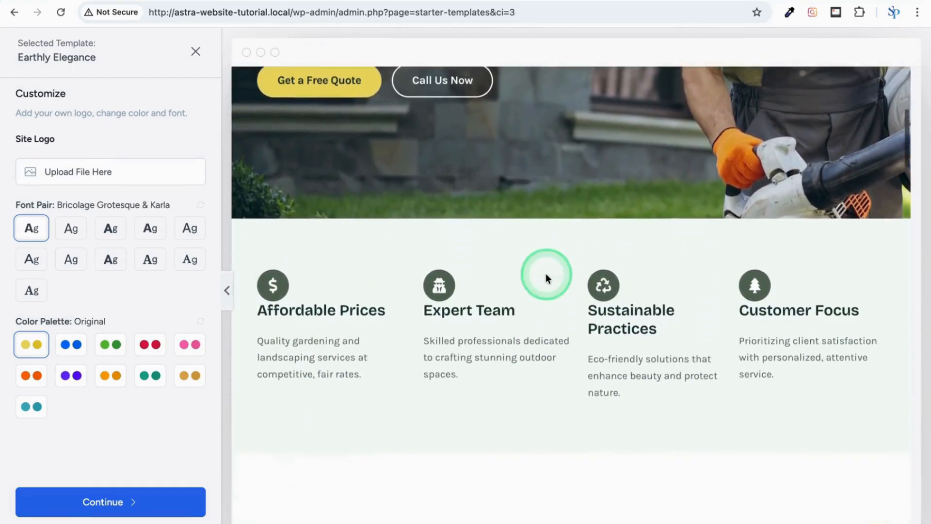
scroll(546, 275, down, 9)
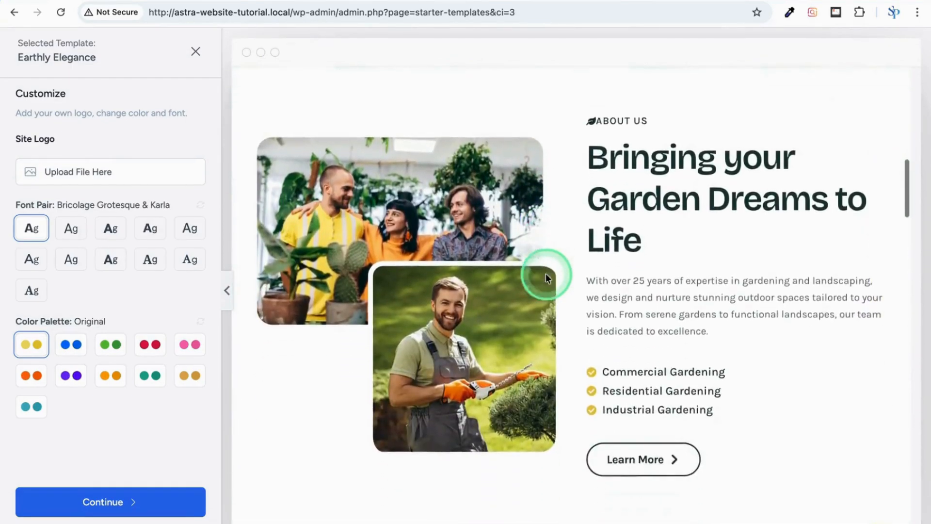
scroll(546, 275, down, 7)
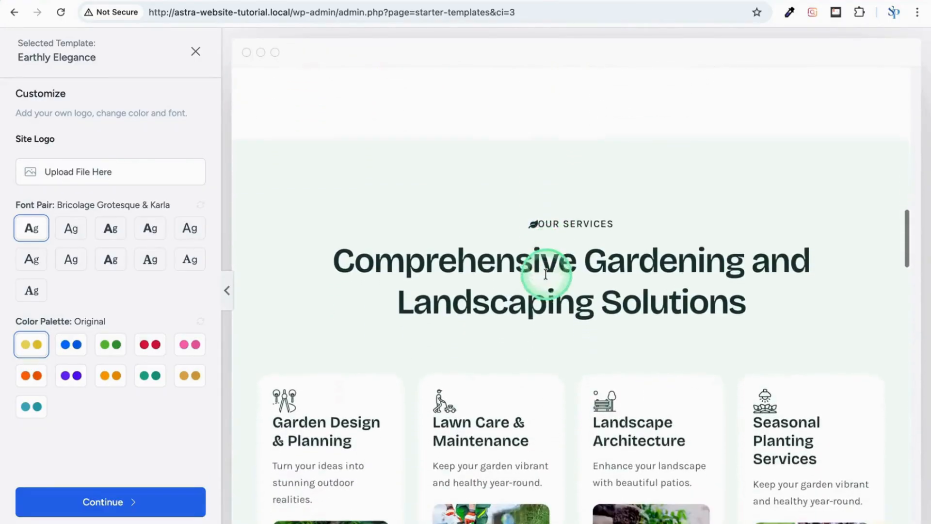
scroll(546, 274, down, 8)
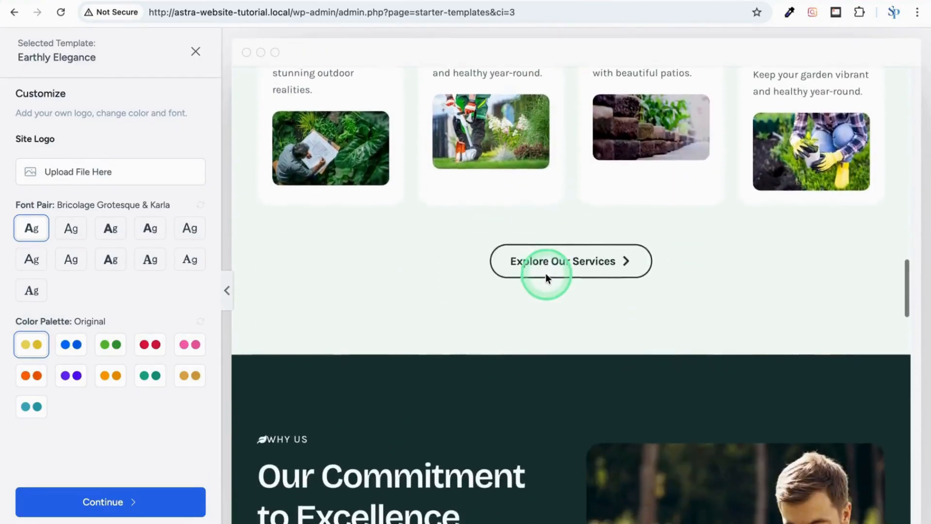
scroll(545, 275, down, 2)
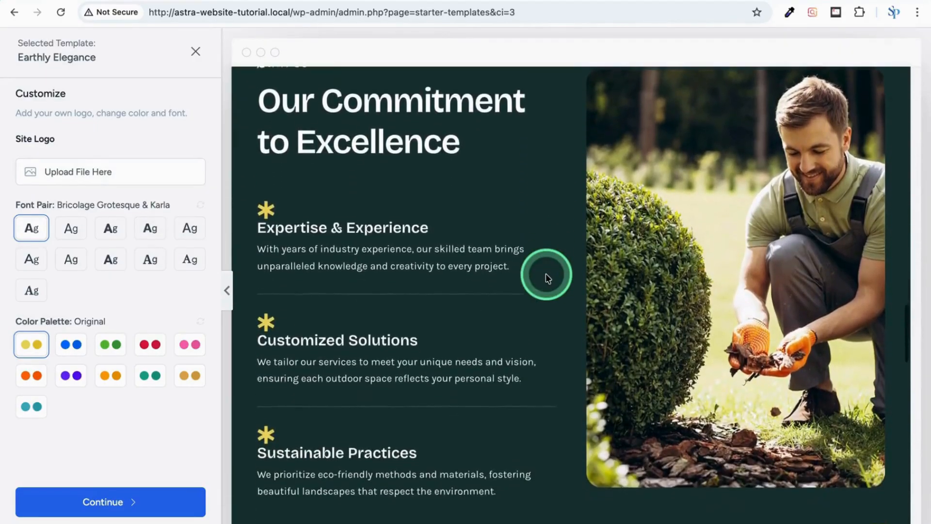
scroll(545, 275, up, 5)
scroll(546, 274, up, 15)
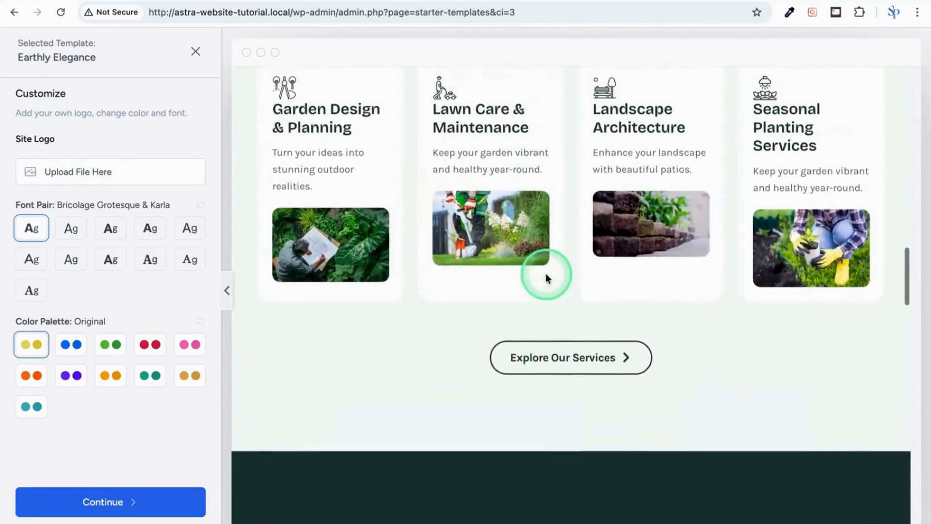
scroll(546, 276, up, 10)
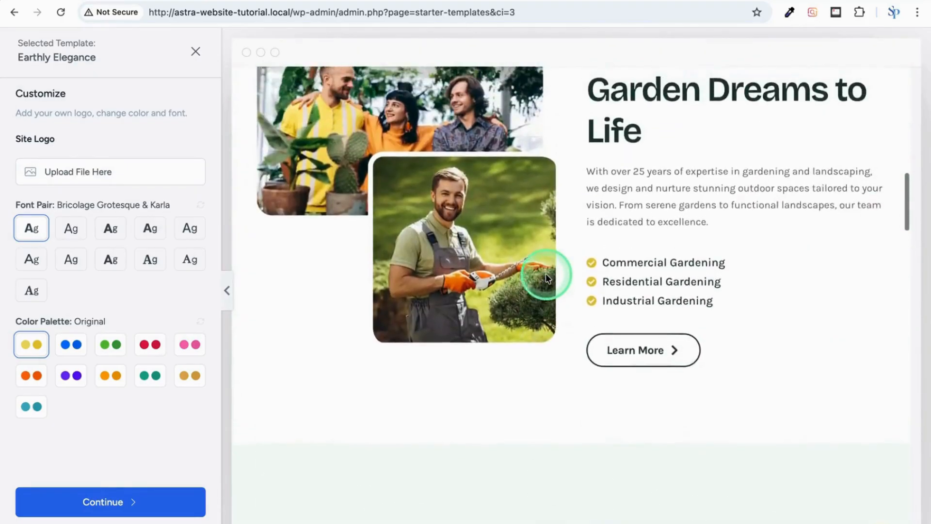
scroll(546, 276, up, 7)
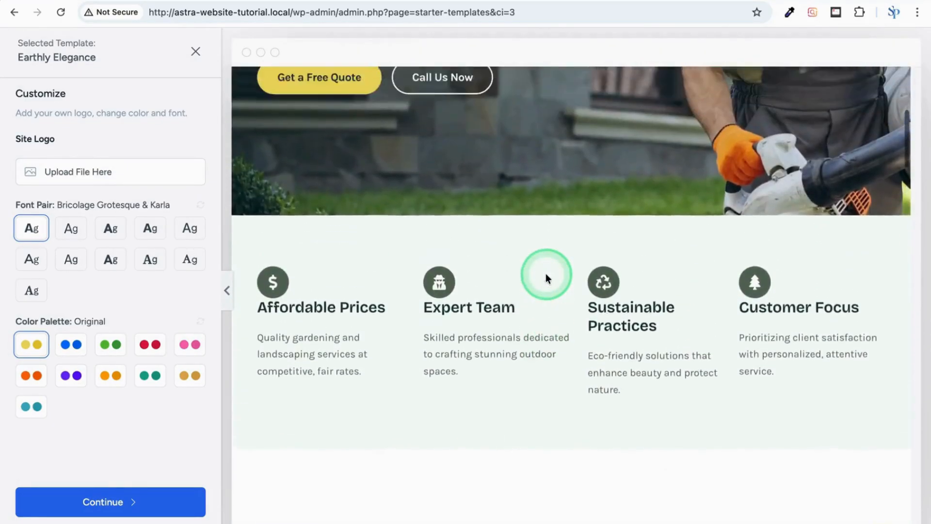
scroll(546, 275, up, 3)
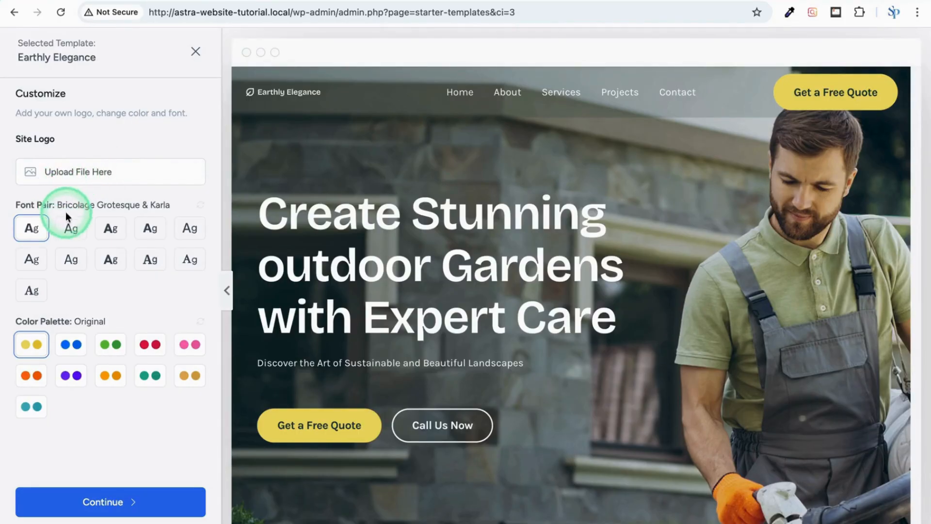
- Try the Plus Jakarta Sans & Manrope, Outfit & DM Sans and Inter & Poppins font pairs, and return to Bricolage Grotesque & Karla
click(70, 230)
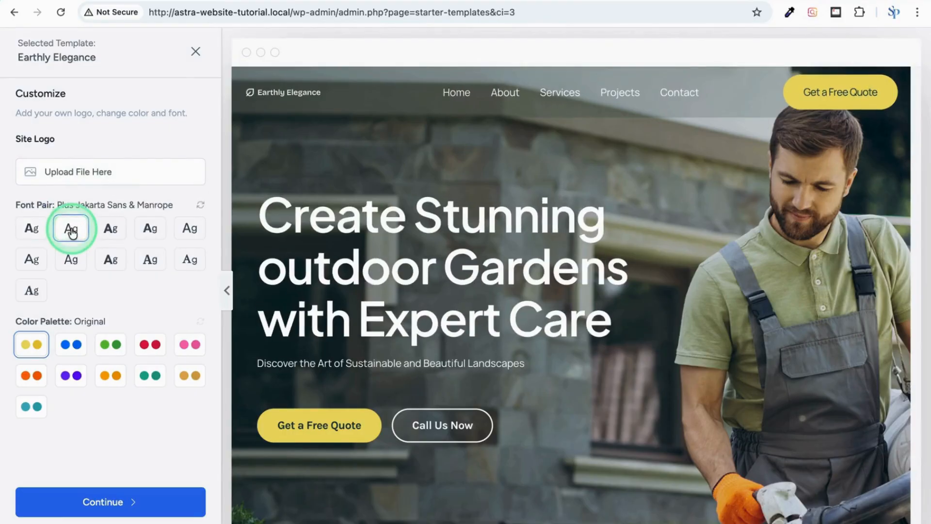
click(111, 259)
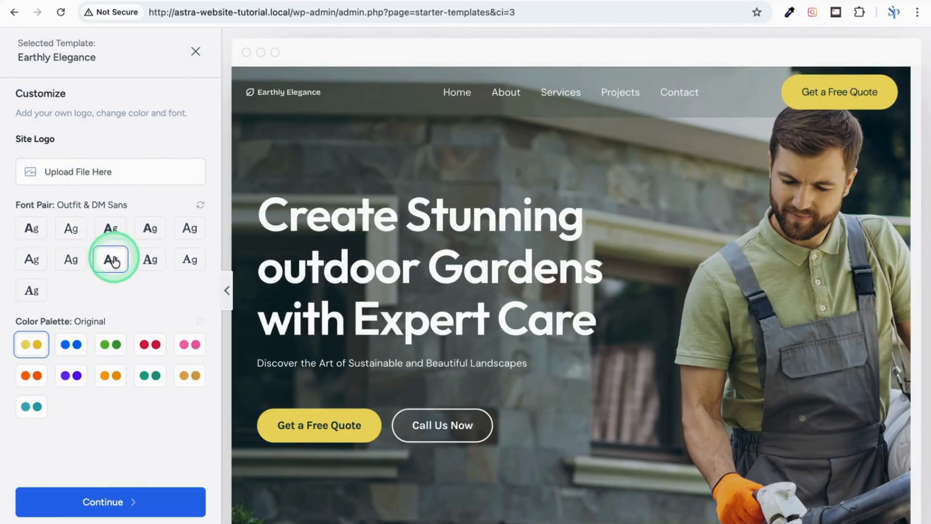
click(191, 230)
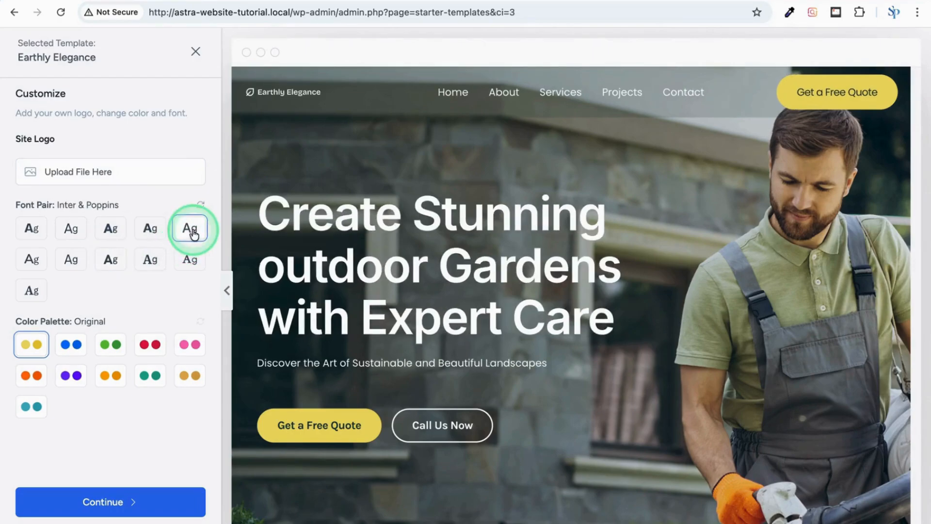
click(32, 229)
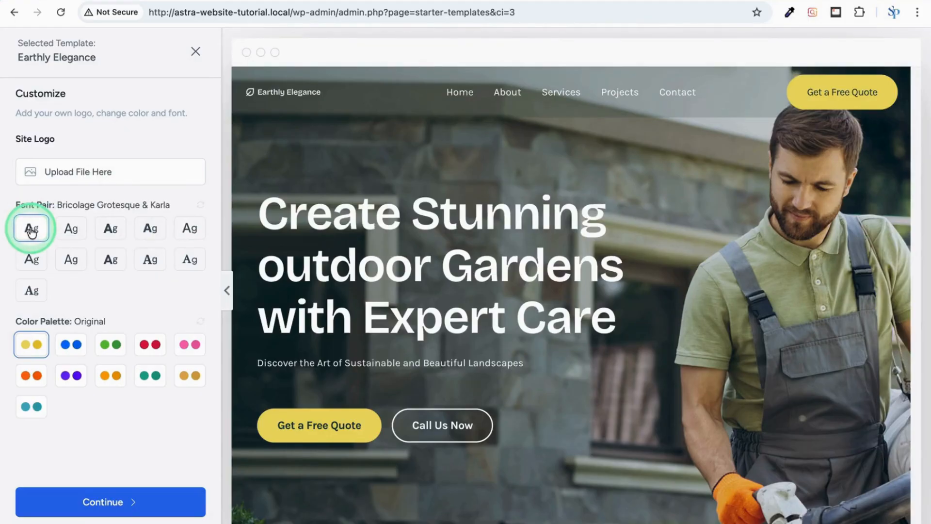
- Try the Style 1, Style 2, Style 7, Style 8 and Style 4 color palettes on the template, and return to the Original palette
click(73, 344)
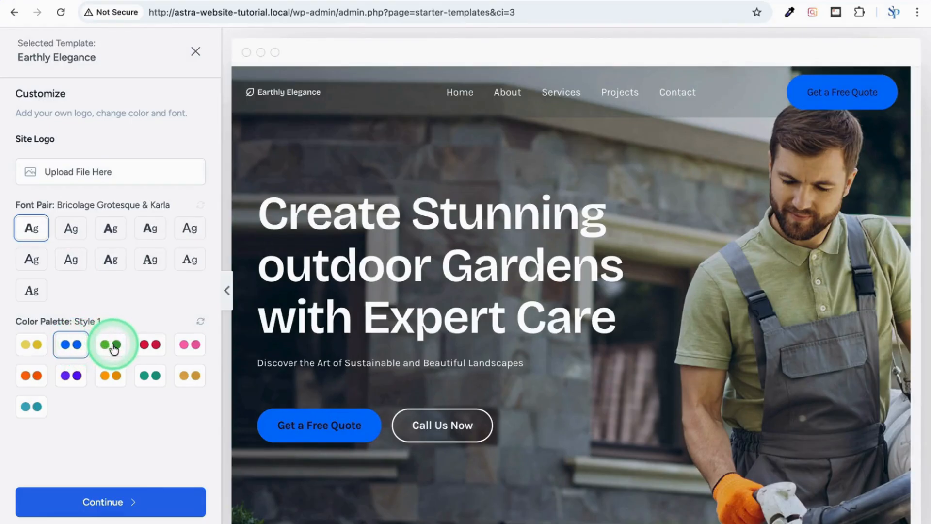
click(113, 347)
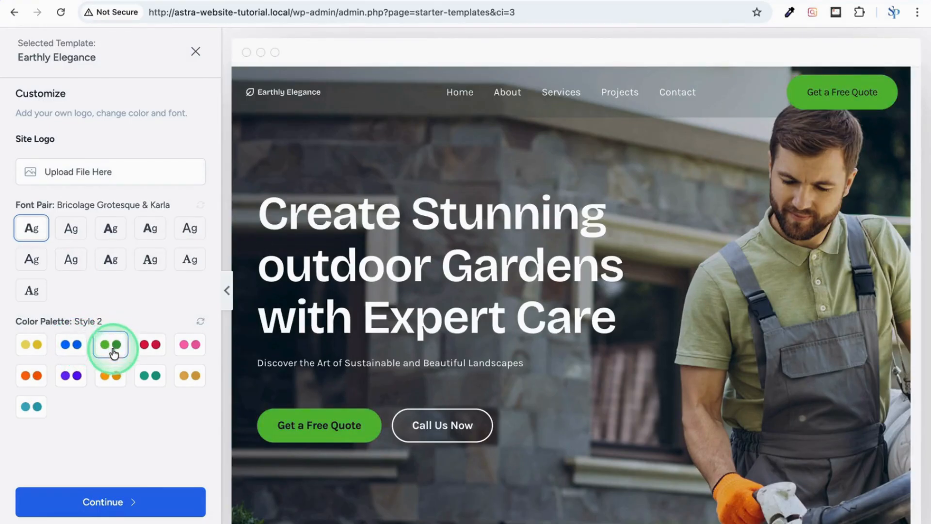
click(114, 376)
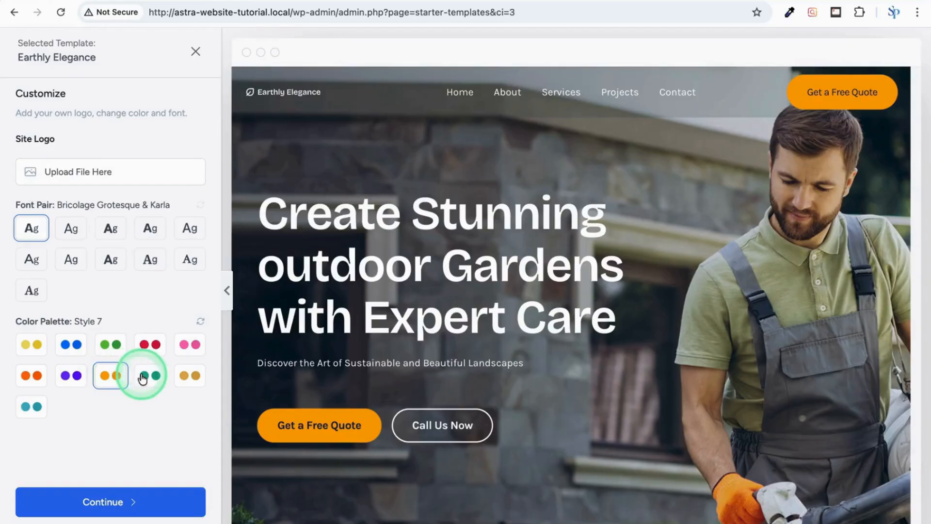
click(149, 377)
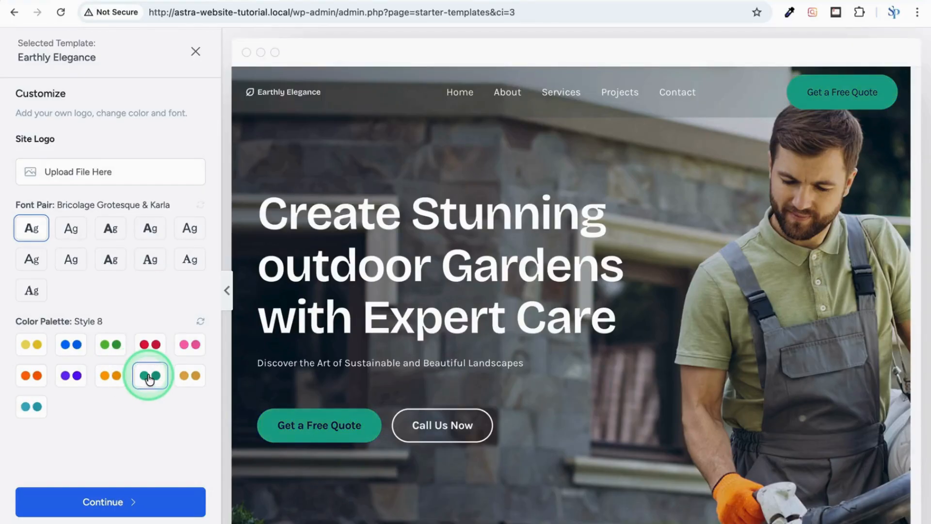
click(189, 348)
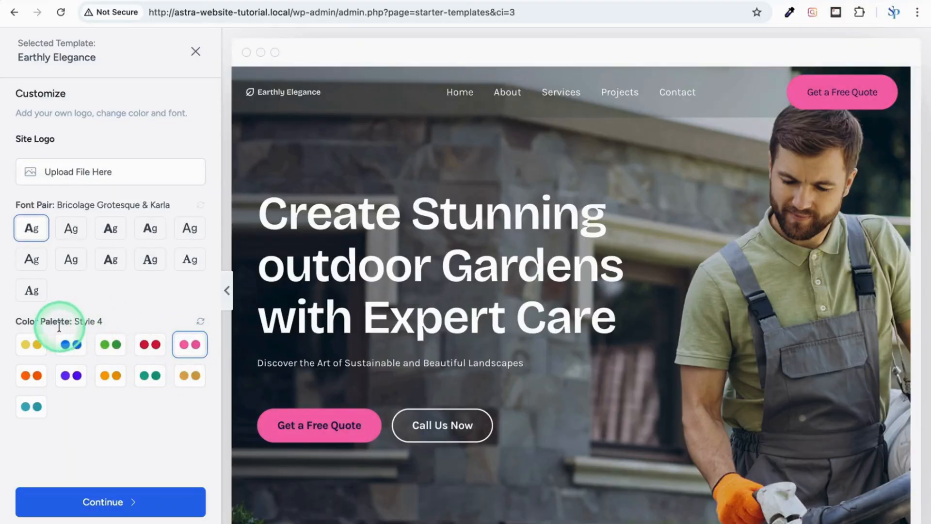
click(30, 346)
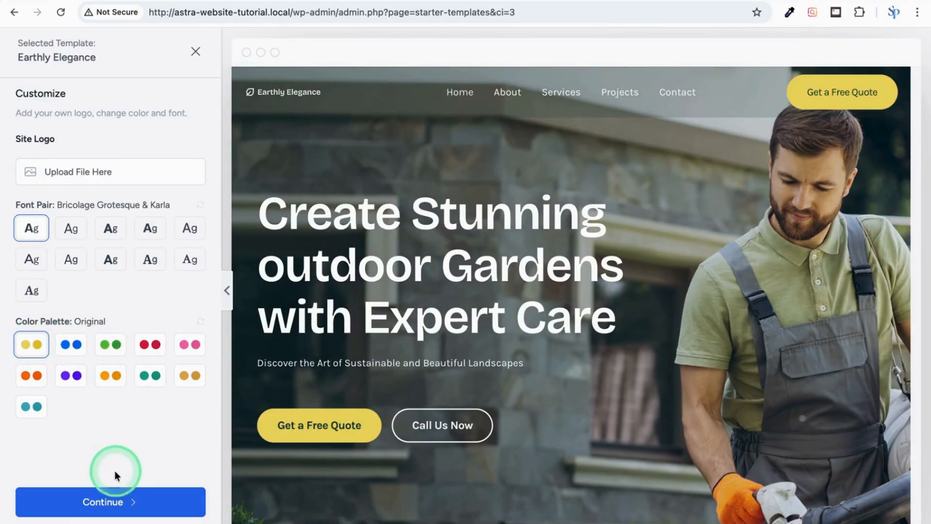
- Accept the template customization and exclude SEO & Search Visibility from the website features
click(109, 501)
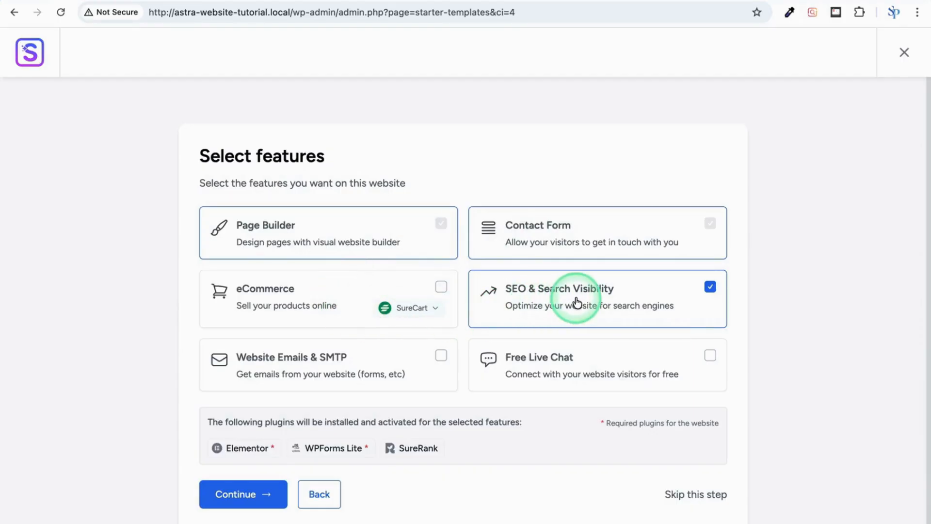
click(710, 288)
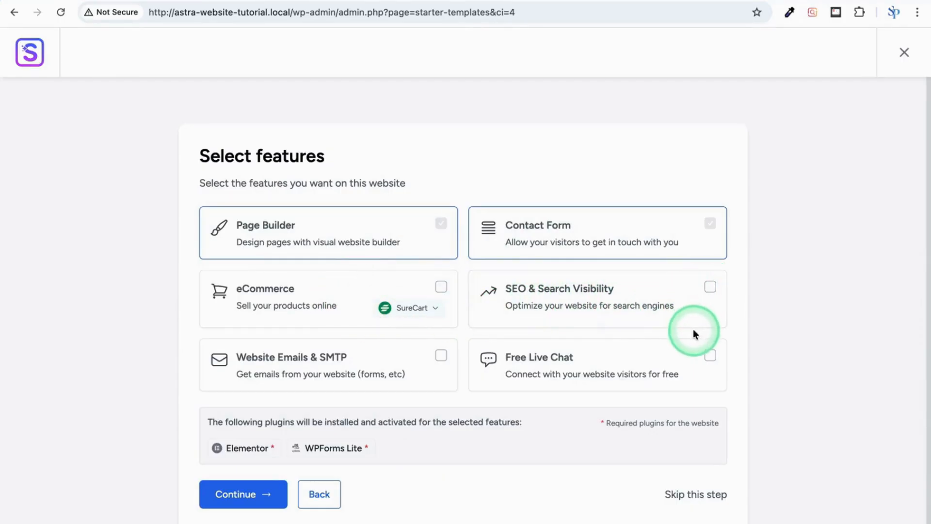
- Continue with the selected website features, fill in the first name and submit the details to build the website
scroll(691, 345, down, 1)
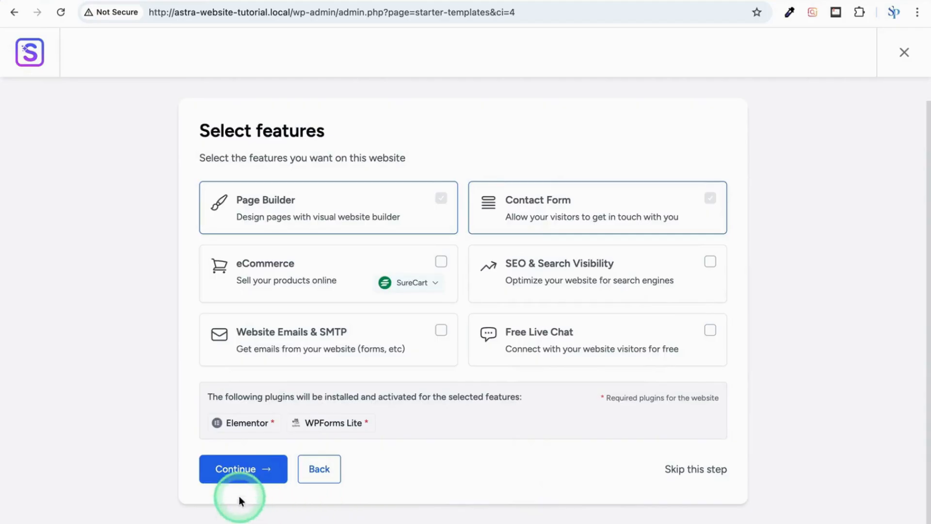
click(239, 469)
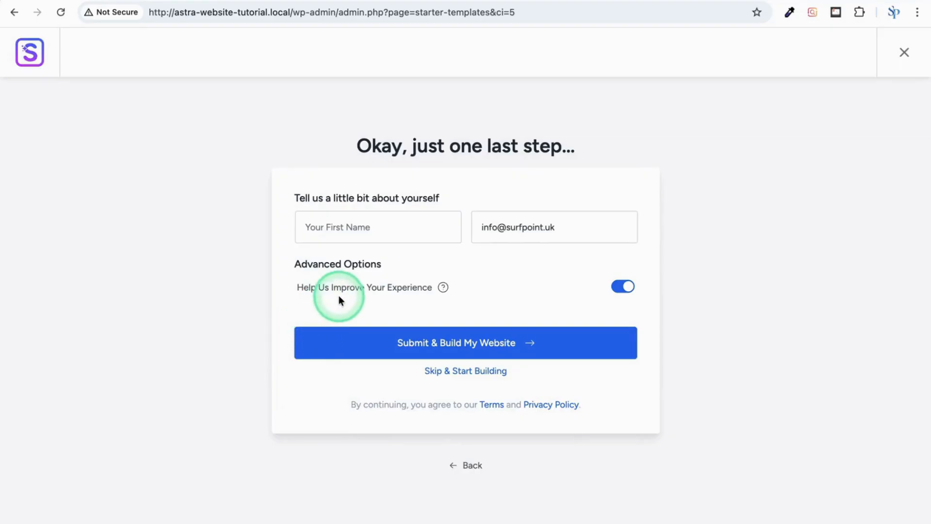
click(336, 228)
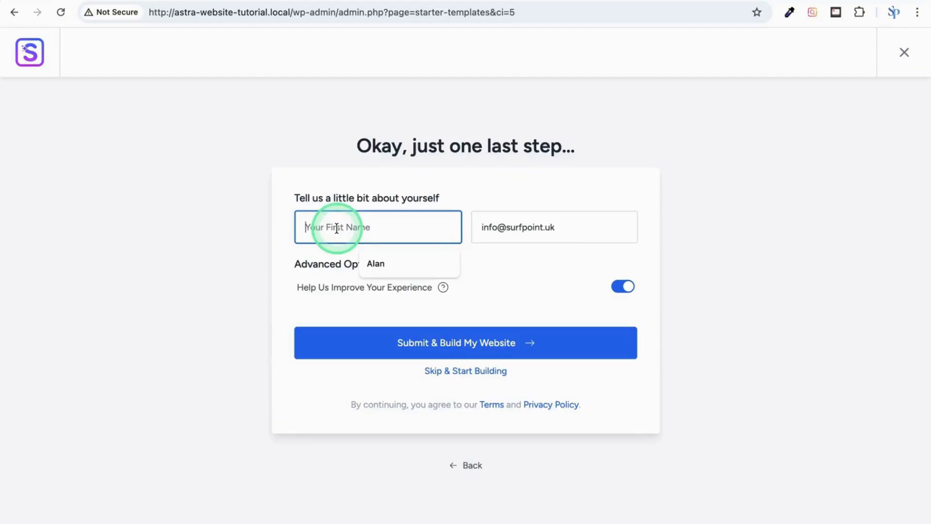
click(375, 263)
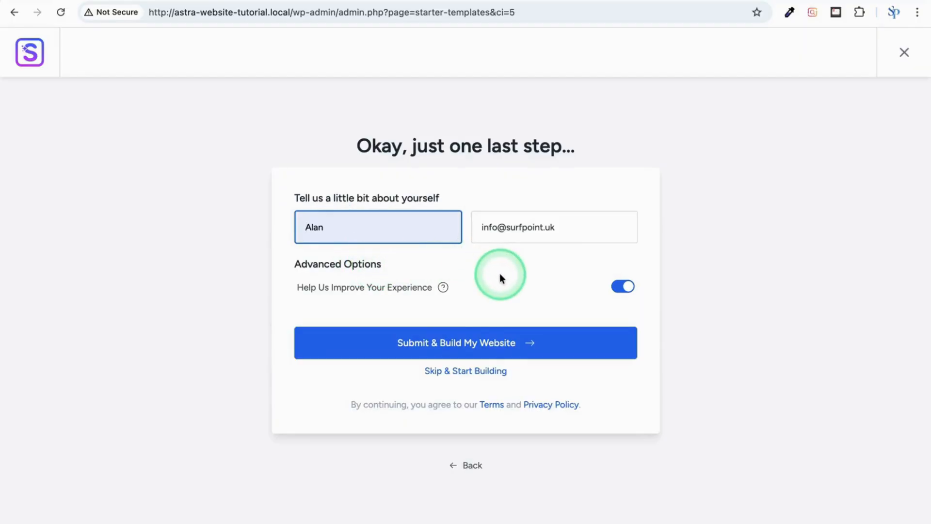
click(454, 343)
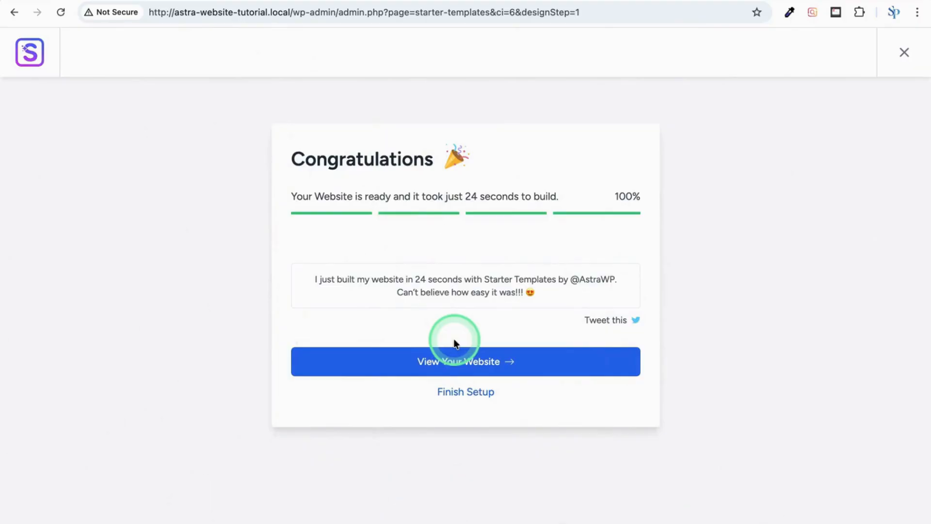
- Proceed to the finish-setup checklist without the new editor notice, and unmark the item "Choose how your page links look"
click(465, 394)
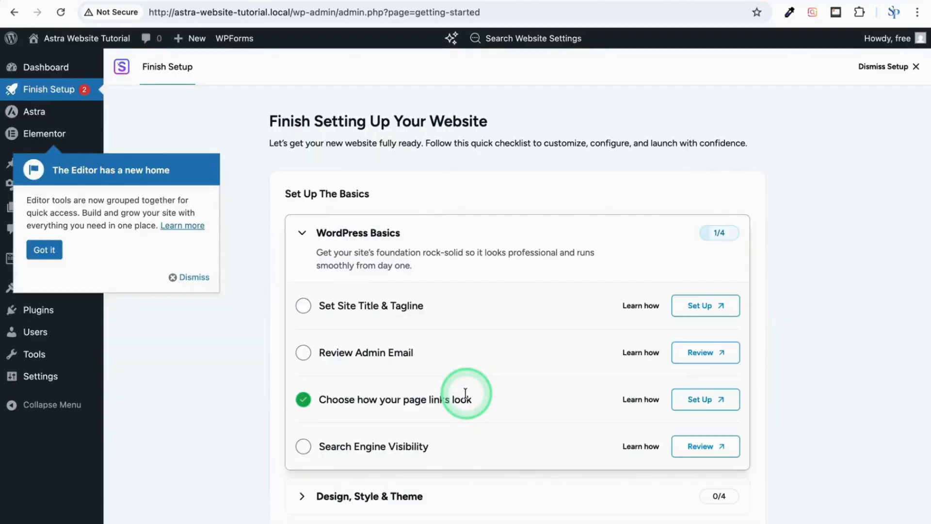
click(190, 280)
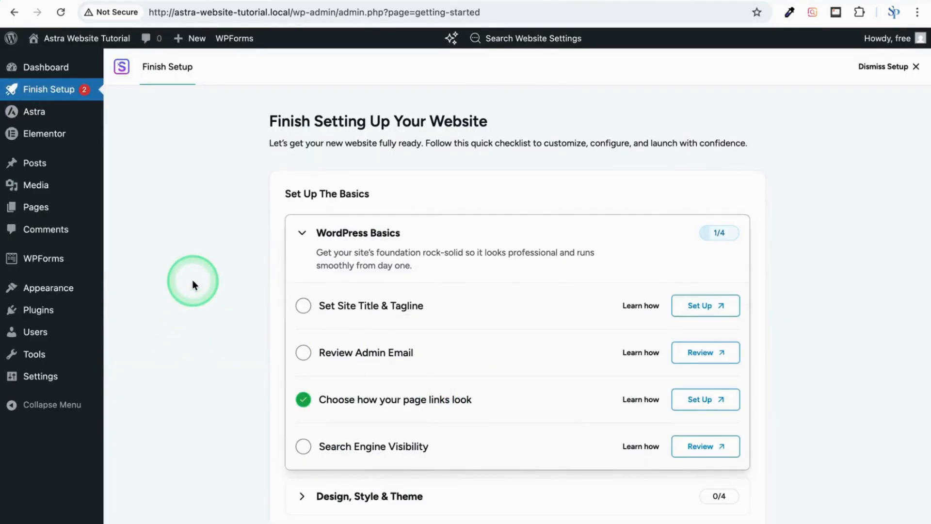
click(304, 400)
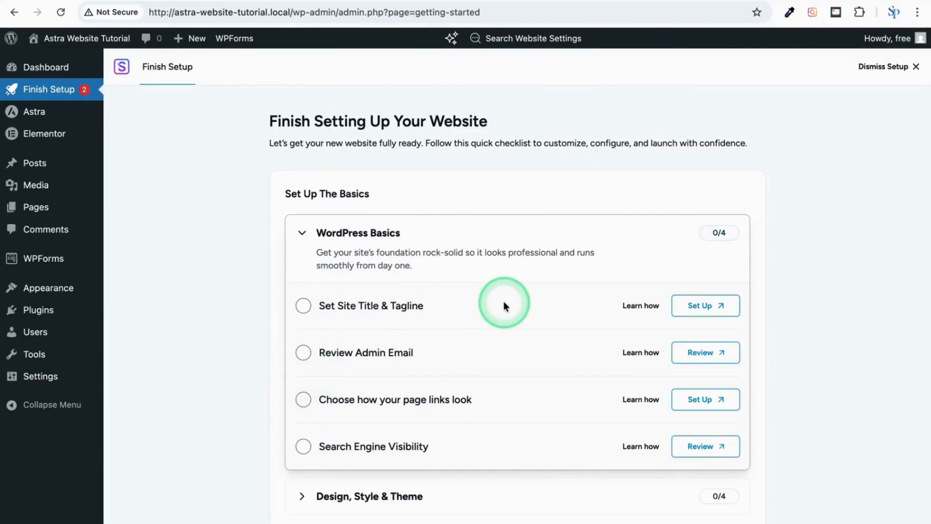
- Expand the Design, Style & Theme checklist and dismiss the website setup guide
scroll(503, 301, down, 1)
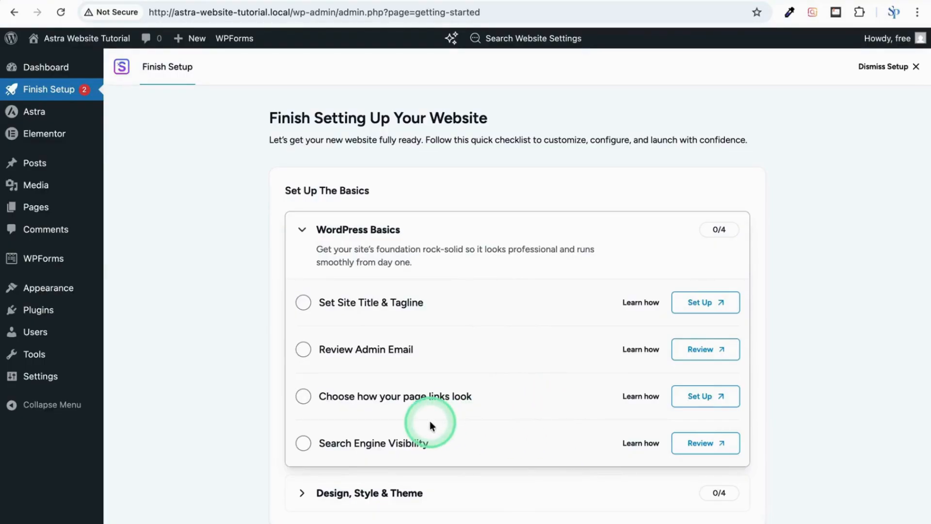
click(301, 493)
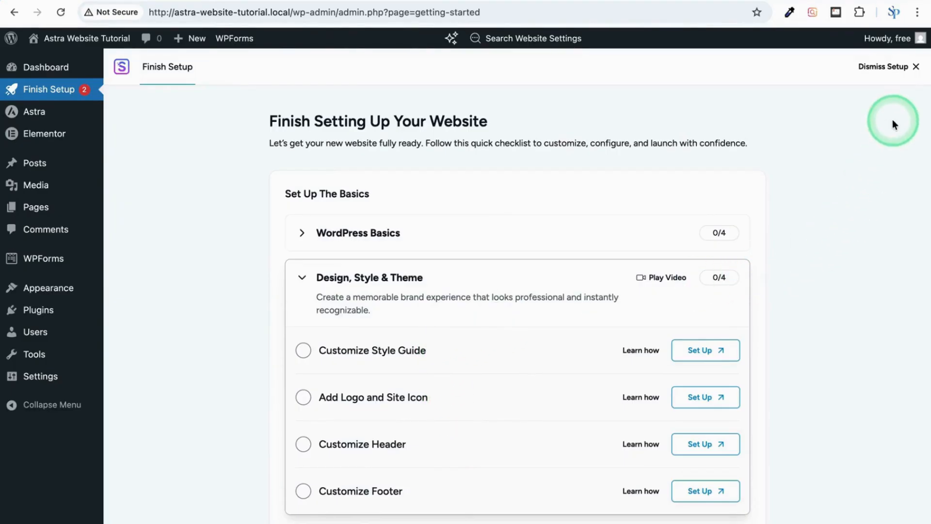
click(888, 72)
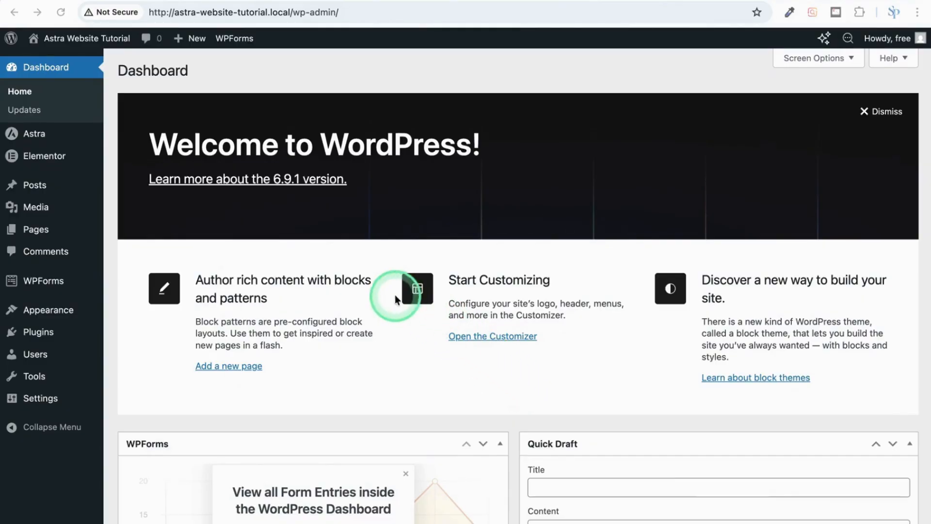
- Open the About page from the site's pages for editing with Elementor
click(33, 233)
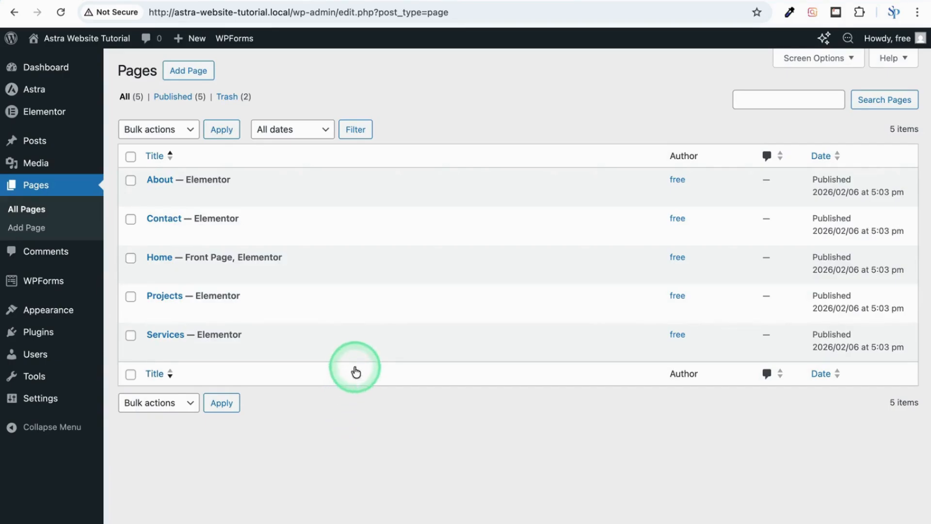
mouse_move(323, 254)
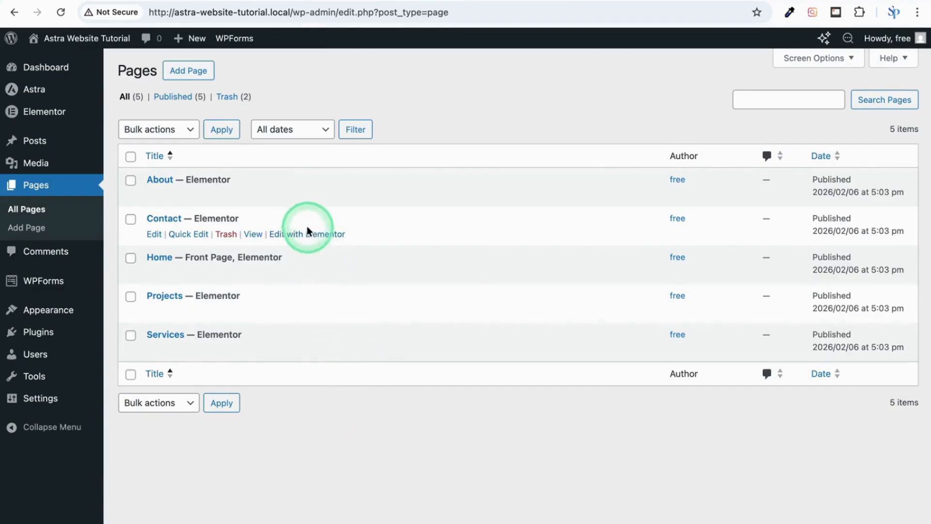
mouse_move(303, 200)
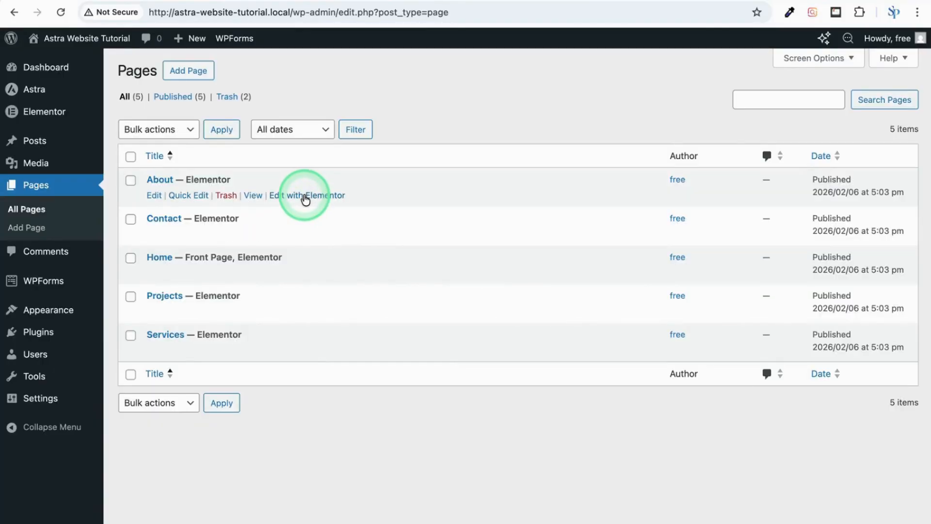
click(305, 195)
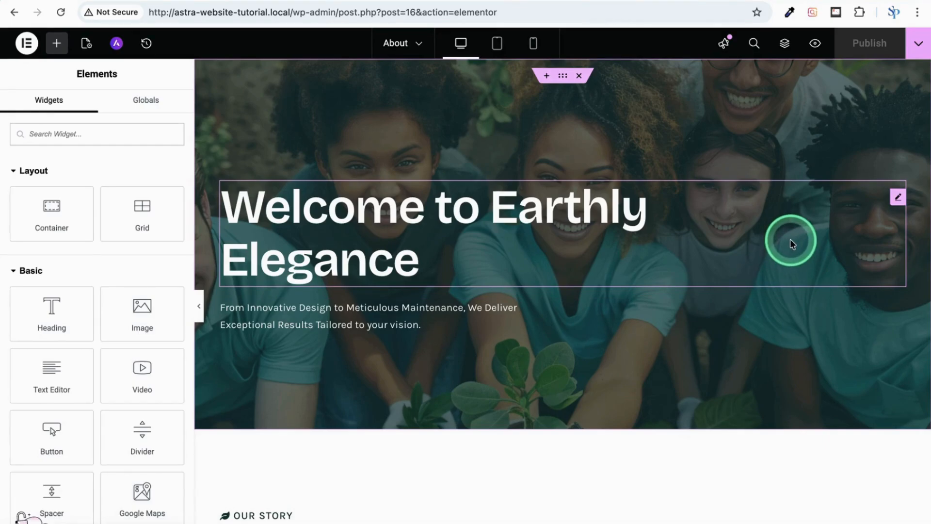
- Change the About page's hero heading to "Welcome to Surfpoint" and dismiss the accessibility notice
click(897, 198)
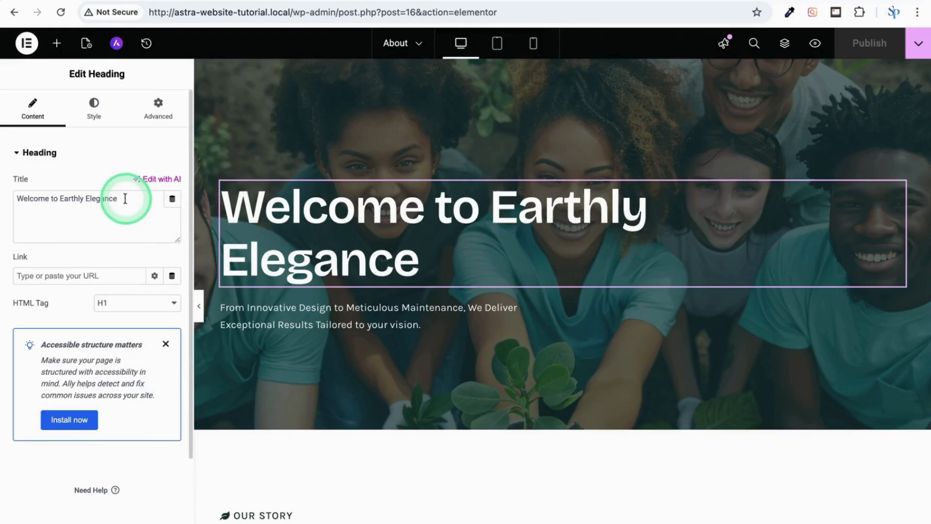
drag(125, 198, 59, 198)
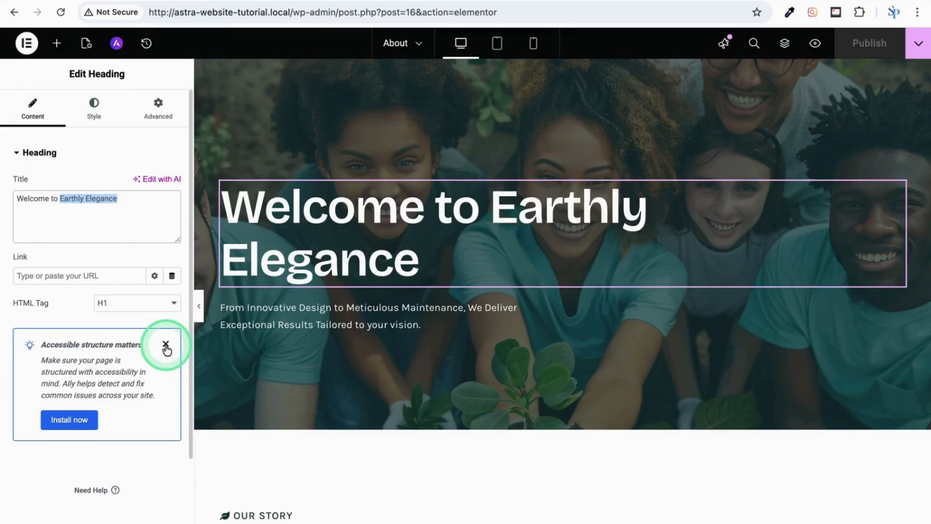
text(S)
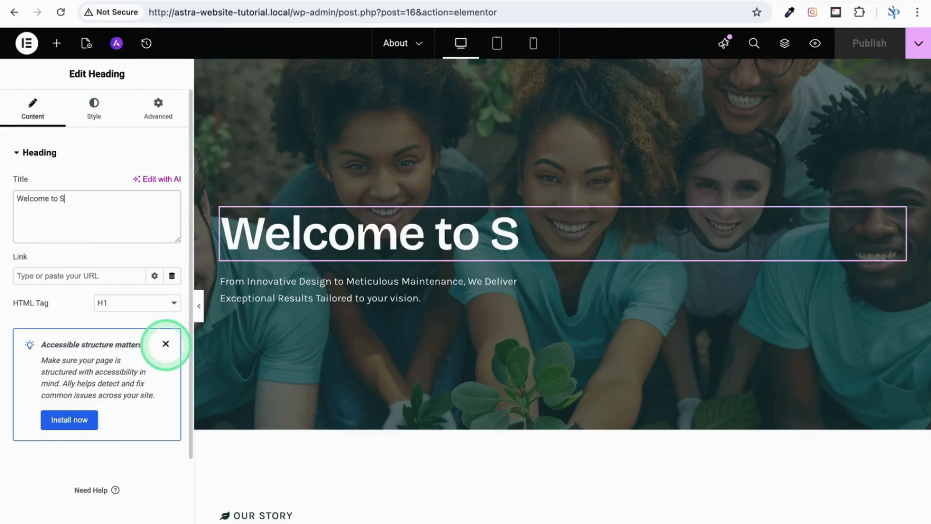
text(urfpoint)
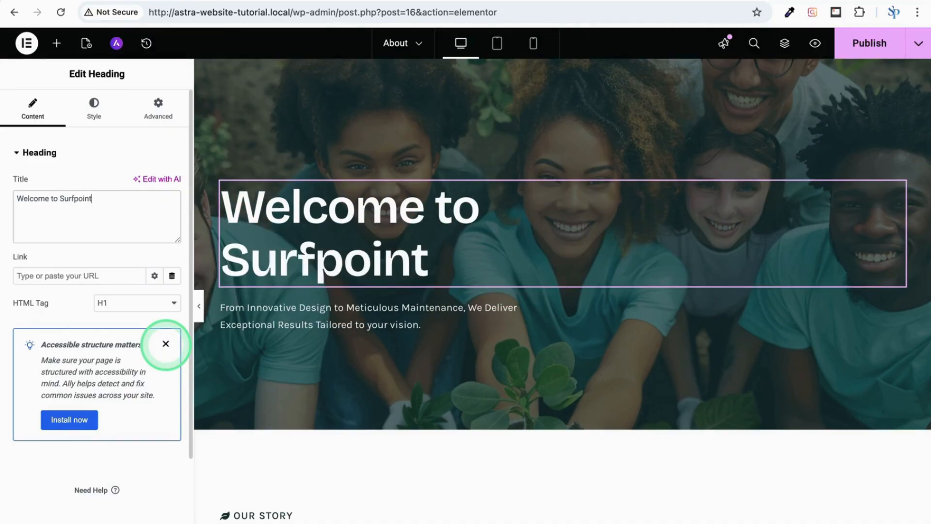
click(165, 343)
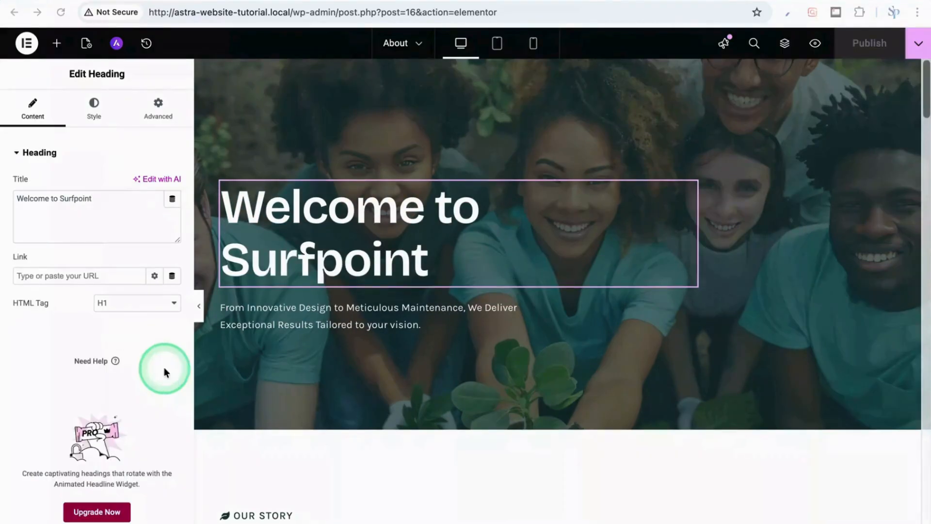
- Try a font size of 82 px on the hero heading and reset its typography to the default
click(95, 111)
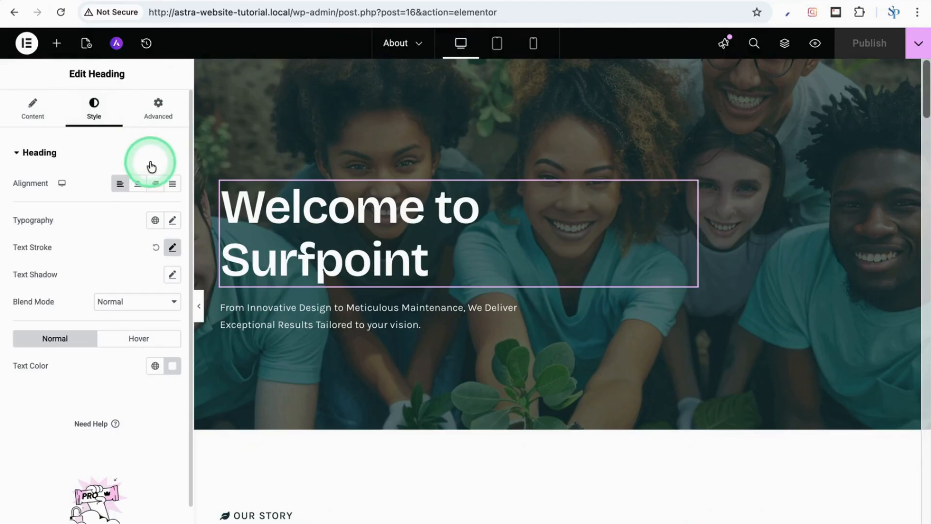
click(172, 220)
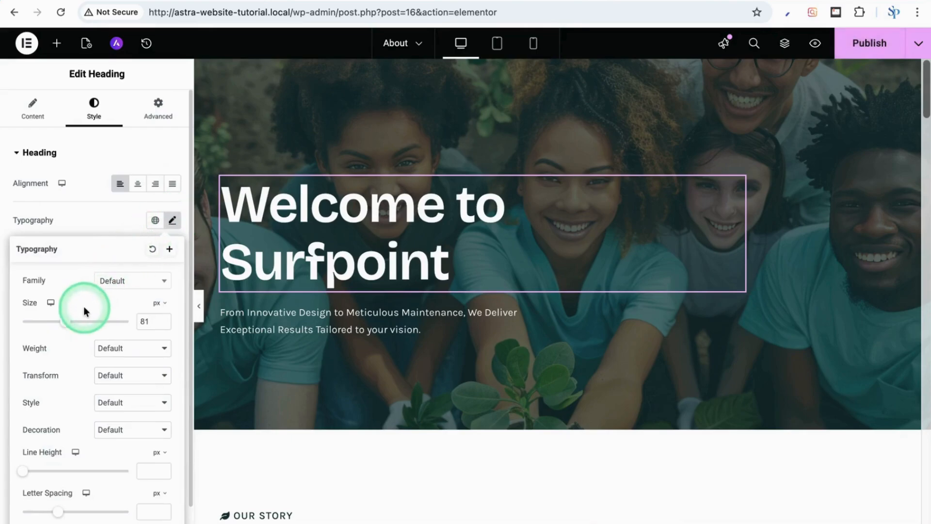
mouse_move(68, 323)
mouse_down()
mouse_move(78, 323)
mouse_move(66, 322)
mouse_up()
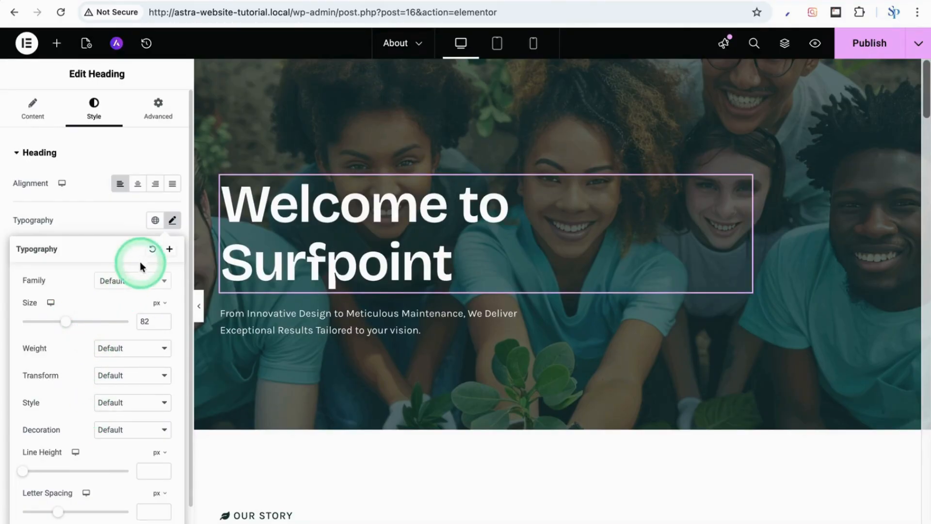
click(151, 248)
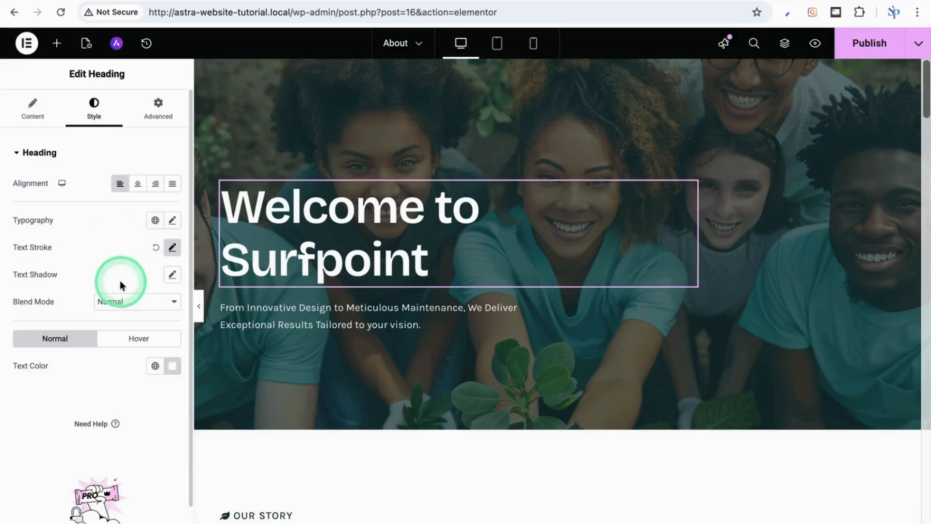
- Set the hero heading's text color to the yellow-green #AACB1A
click(172, 367)
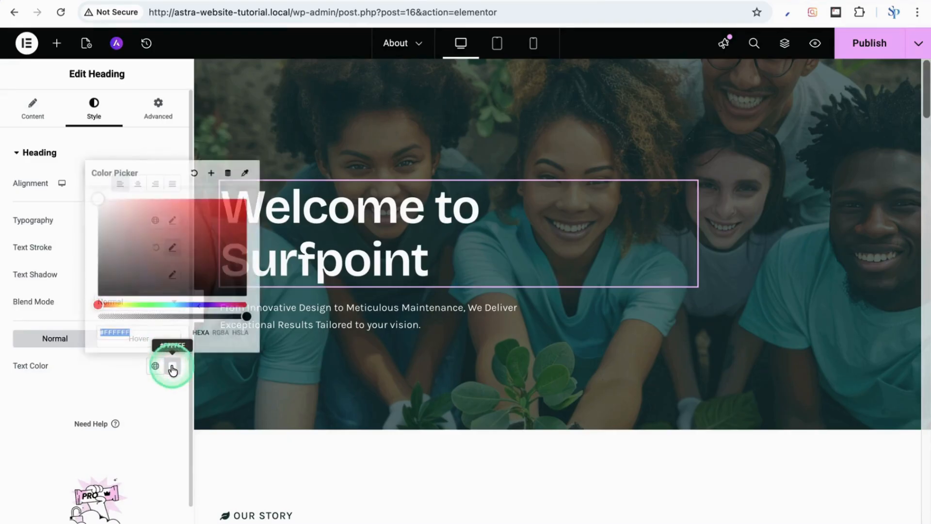
click(123, 304)
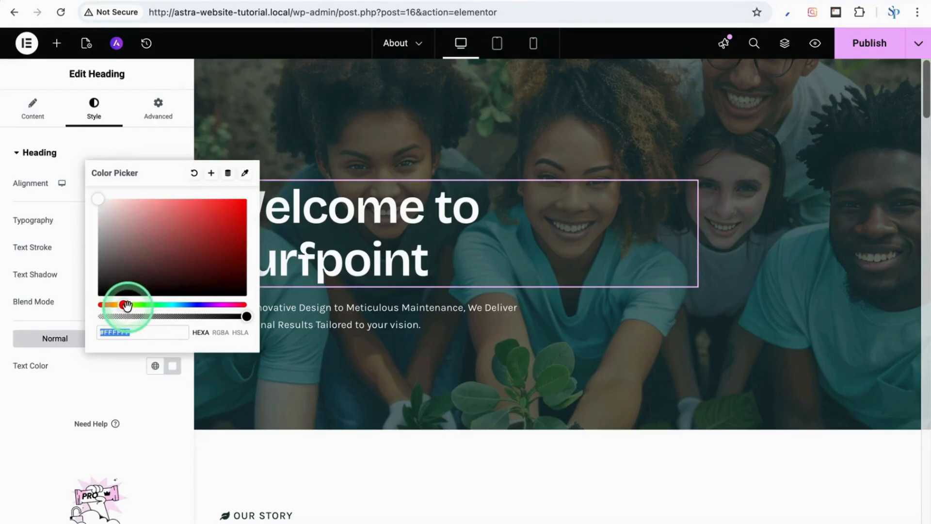
drag(126, 304, 128, 304)
click(227, 218)
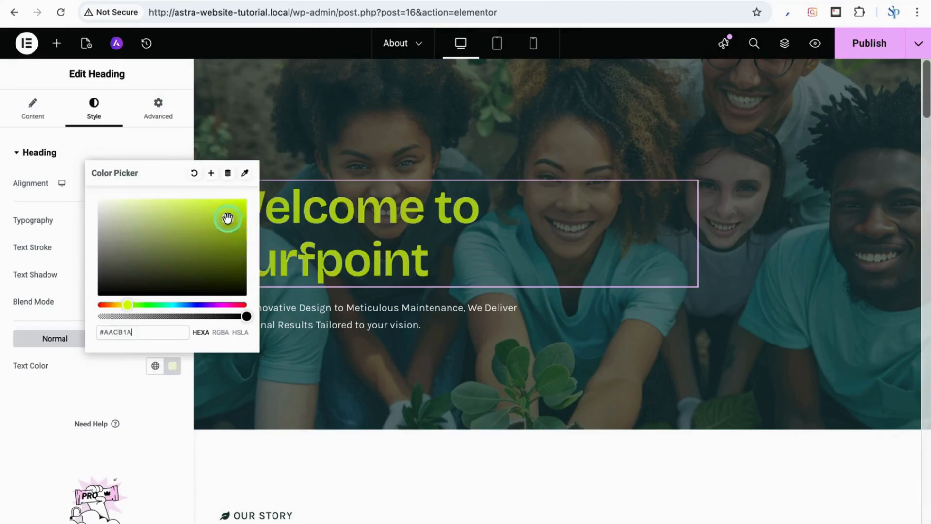
click(171, 152)
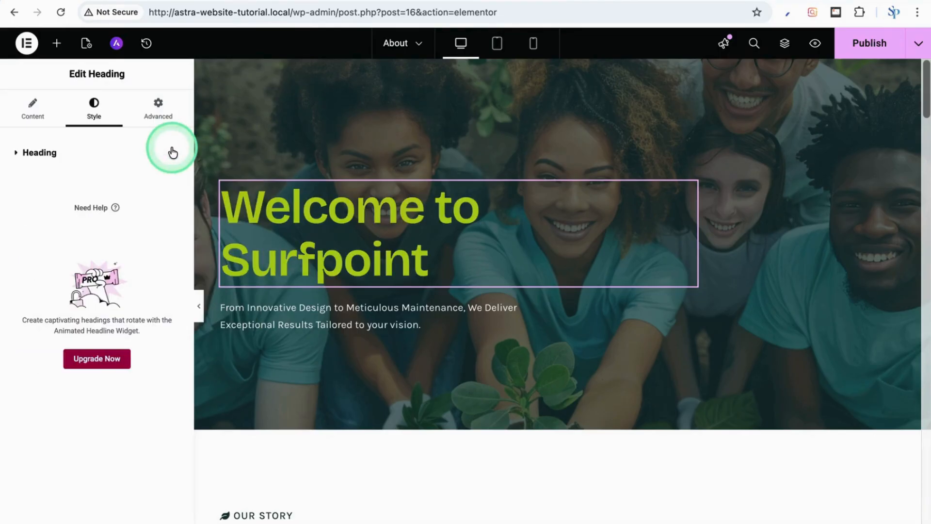
- Set the hero heading's left padding to 8% and look through its remaining advanced settings
click(159, 110)
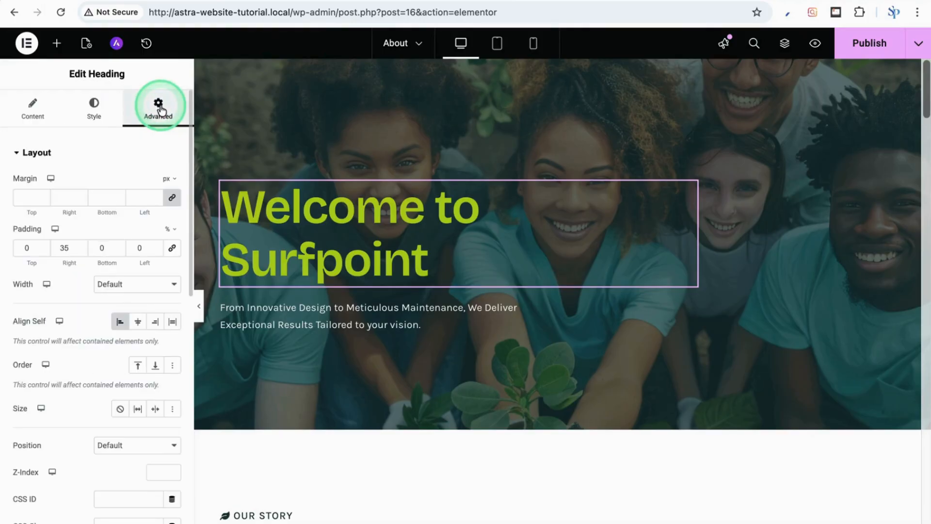
click(156, 246)
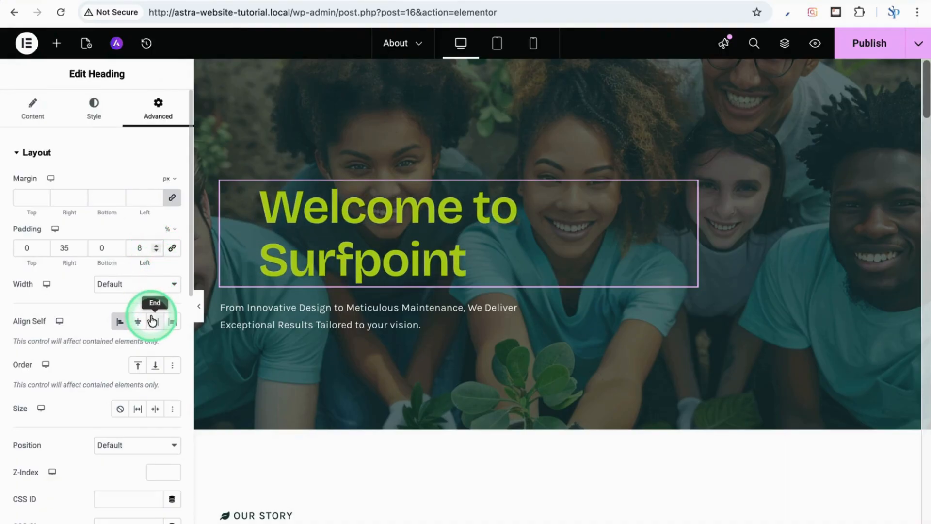
scroll(151, 320, down, 5)
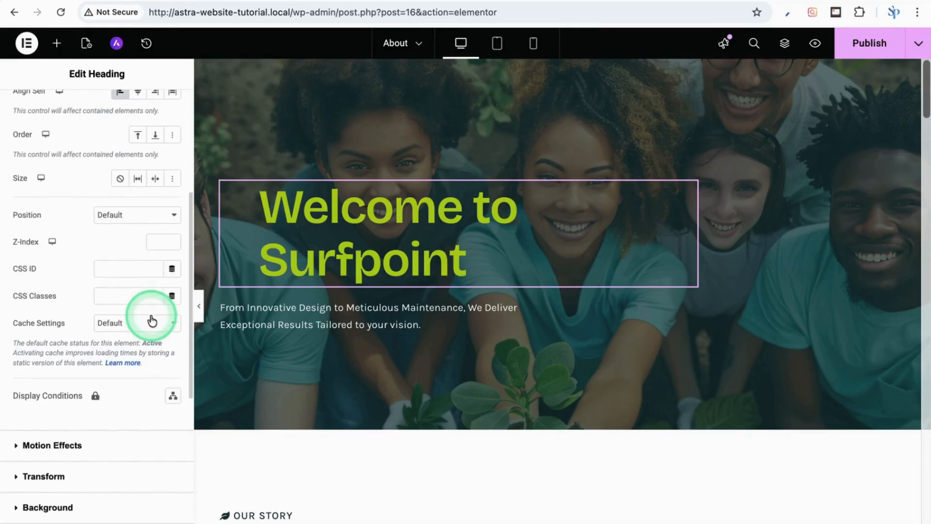
scroll(151, 316, down, 3)
scroll(152, 318, up, 4)
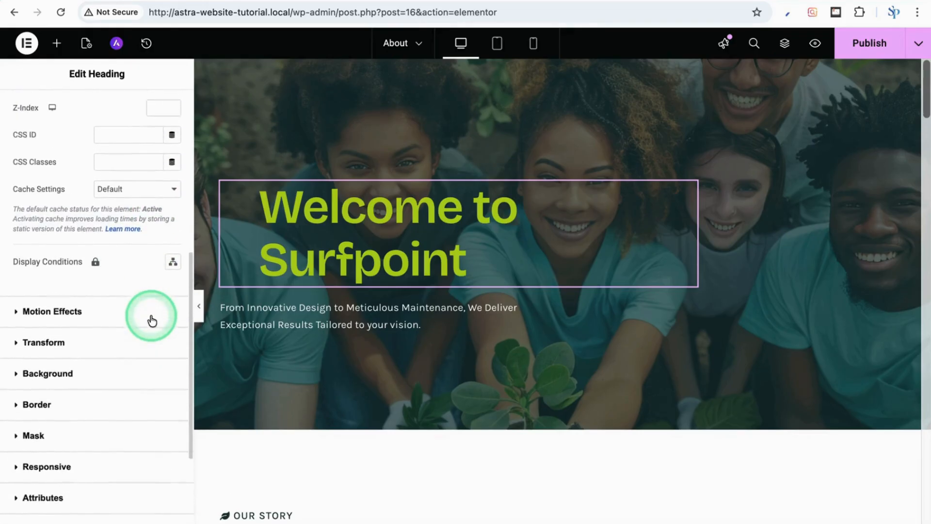
scroll(152, 320, up, 3)
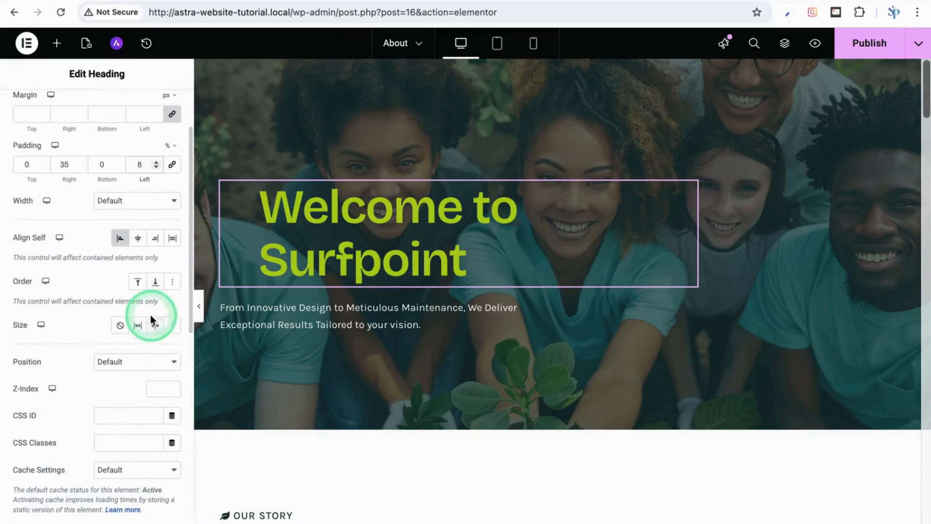
scroll(132, 193, up, 2)
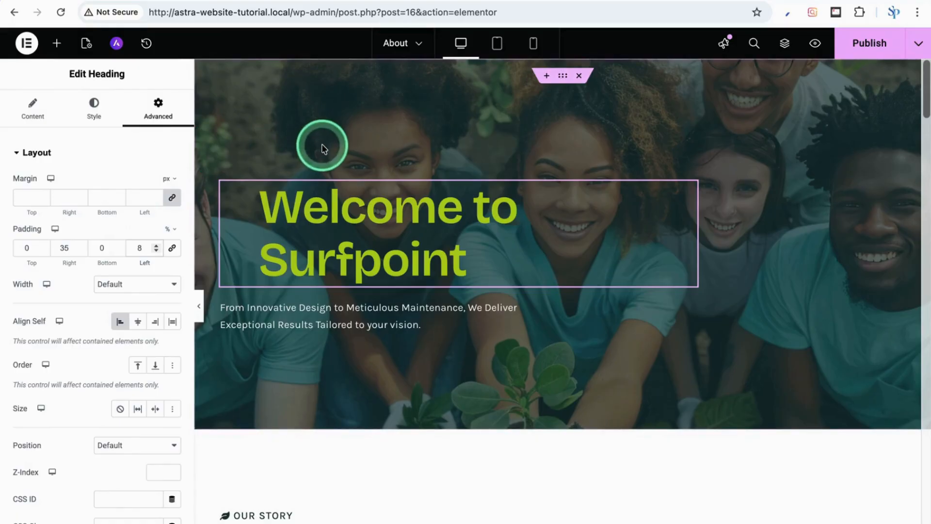
- Replace the hero container's background image with the garden-2 picture of a spraying hose nozzle from the media library
click(394, 321)
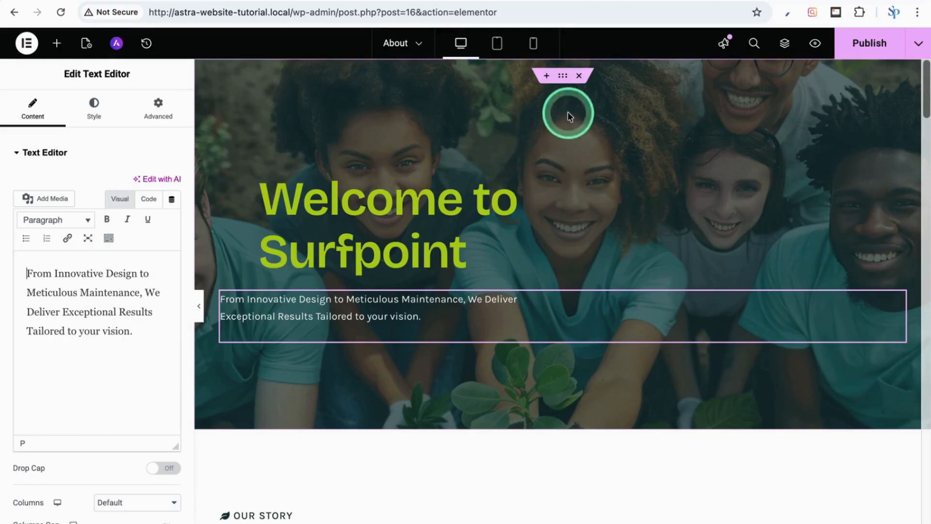
click(562, 80)
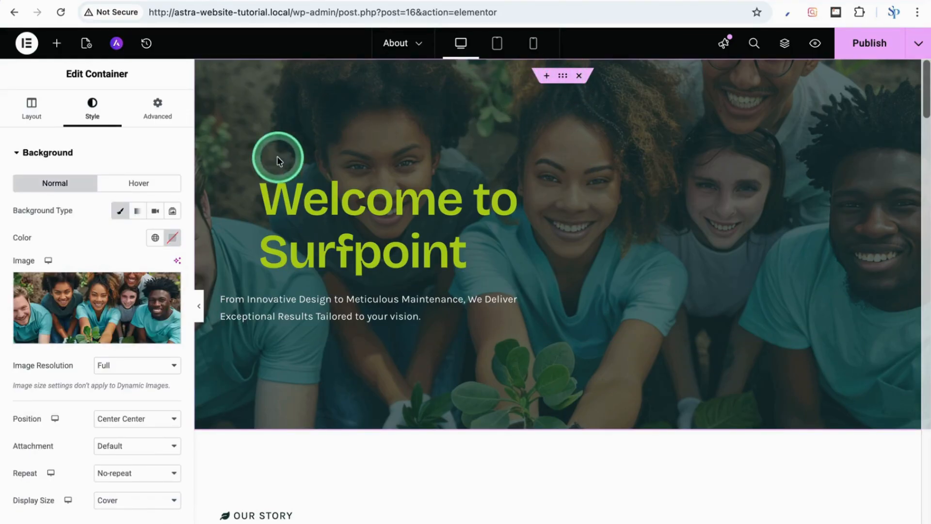
click(105, 304)
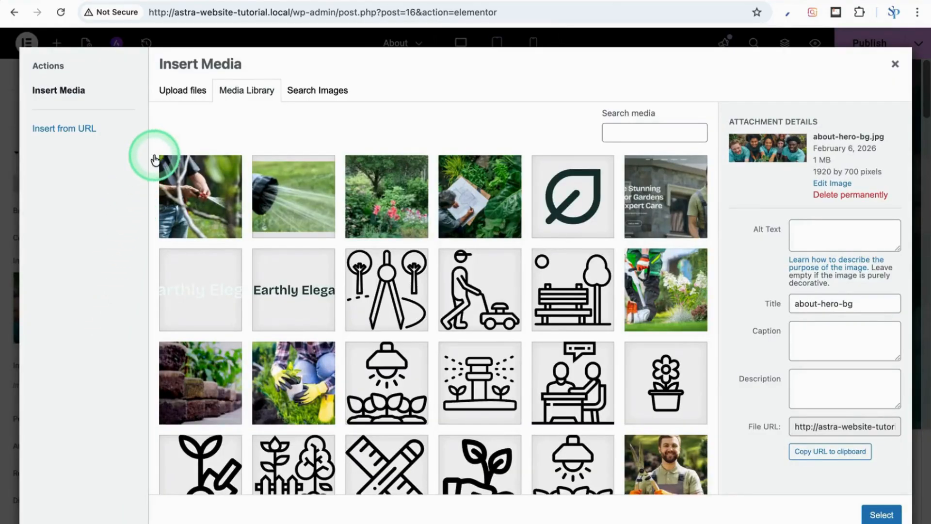
click(183, 97)
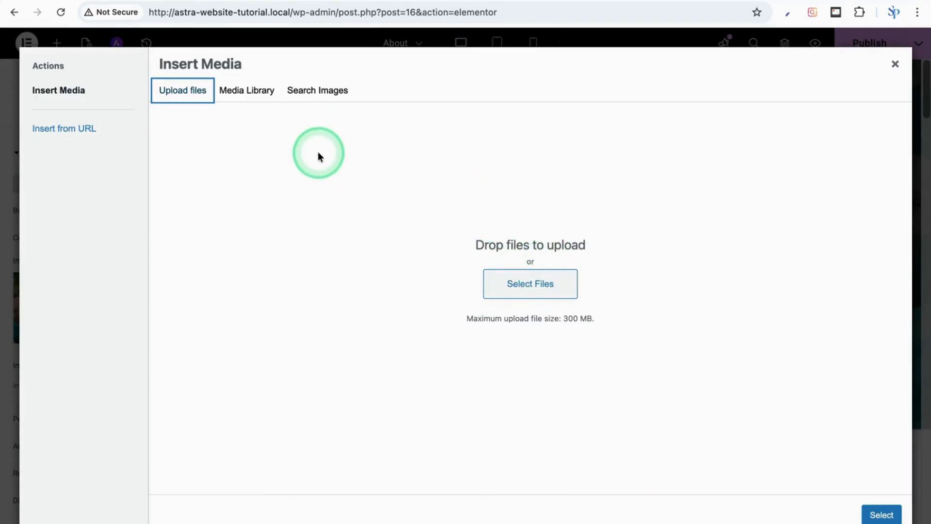
click(251, 94)
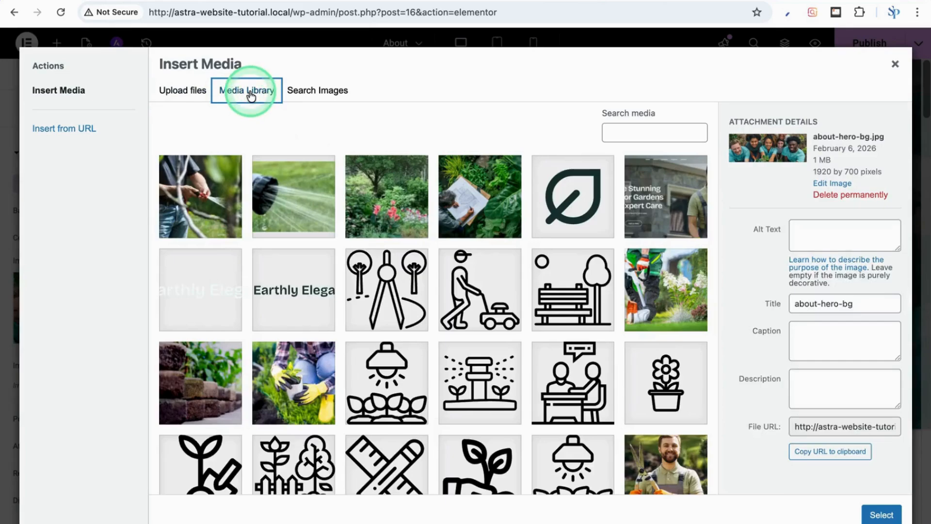
click(303, 202)
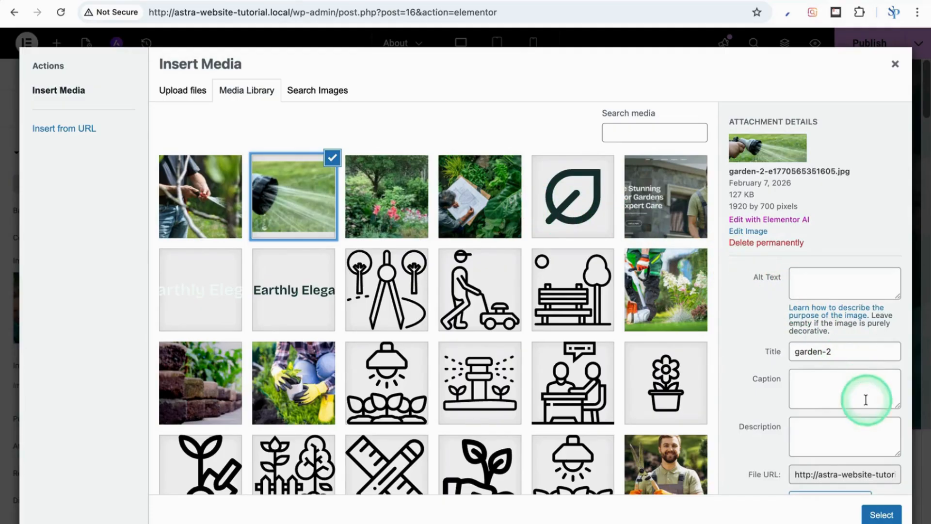
click(881, 514)
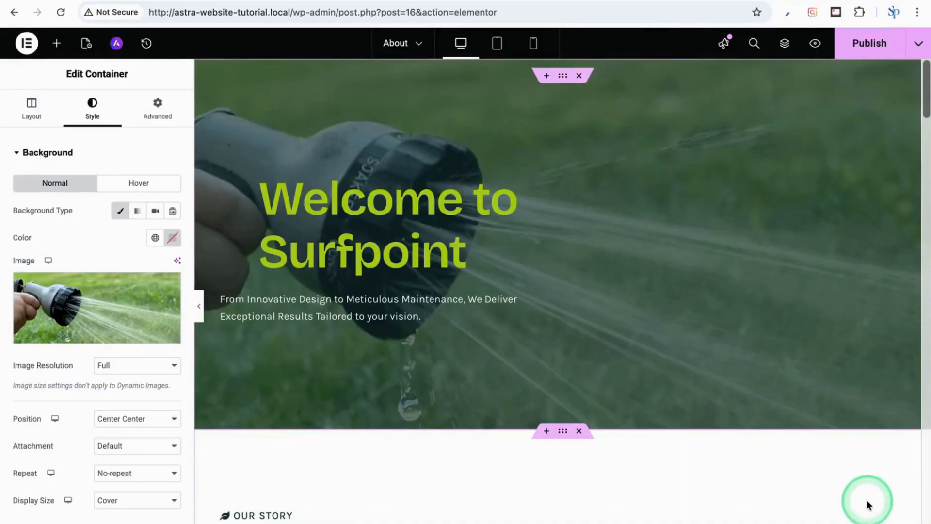
- Replace the image in the Our Story section with the garden-1 flower garden picture from the media library
scroll(839, 486, down, 4)
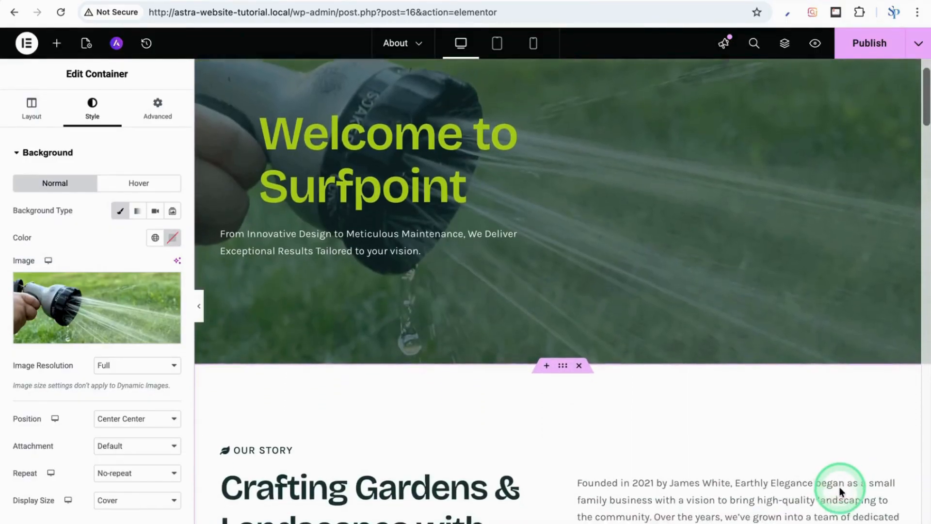
scroll(838, 486, down, 4)
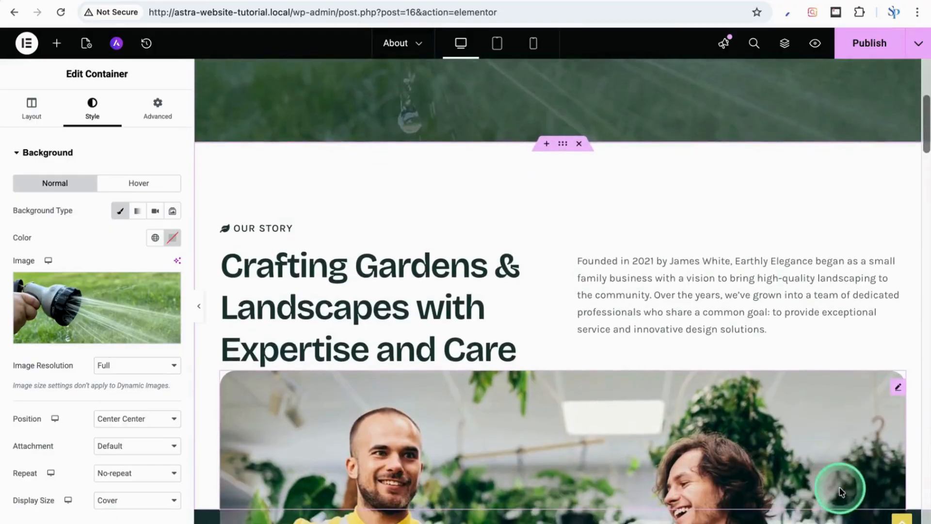
scroll(839, 487, down, 4)
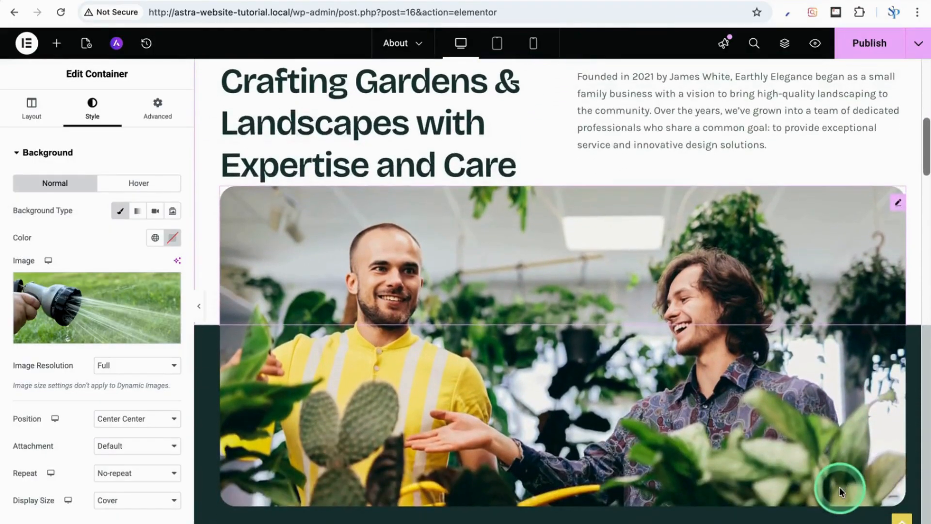
scroll(838, 487, down, 1)
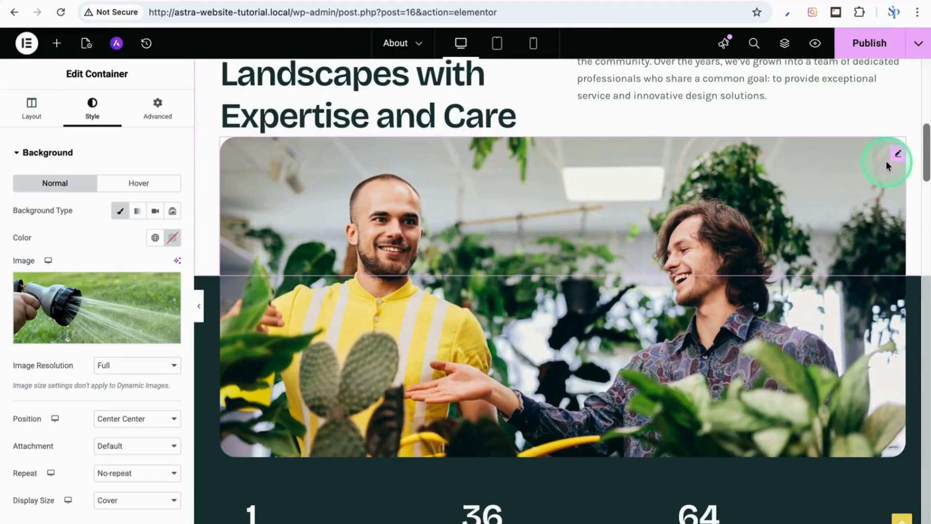
click(898, 156)
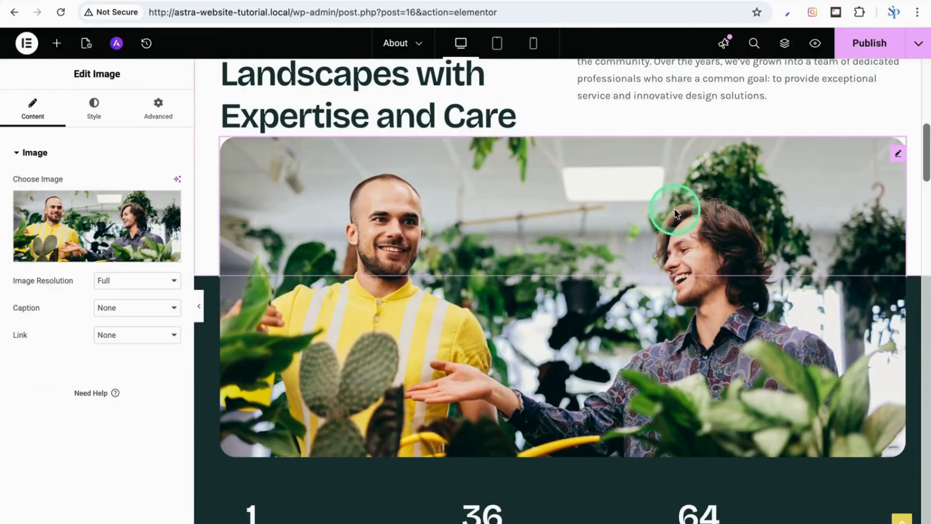
click(128, 227)
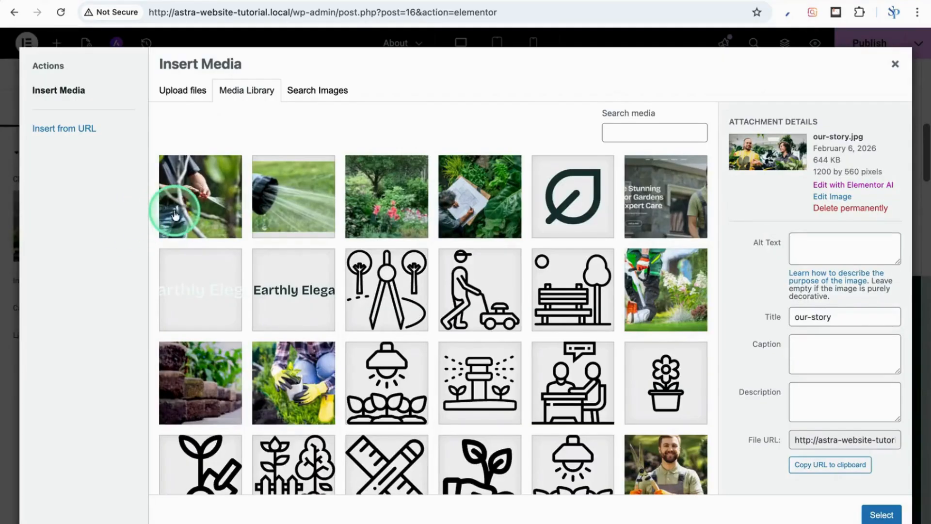
click(389, 214)
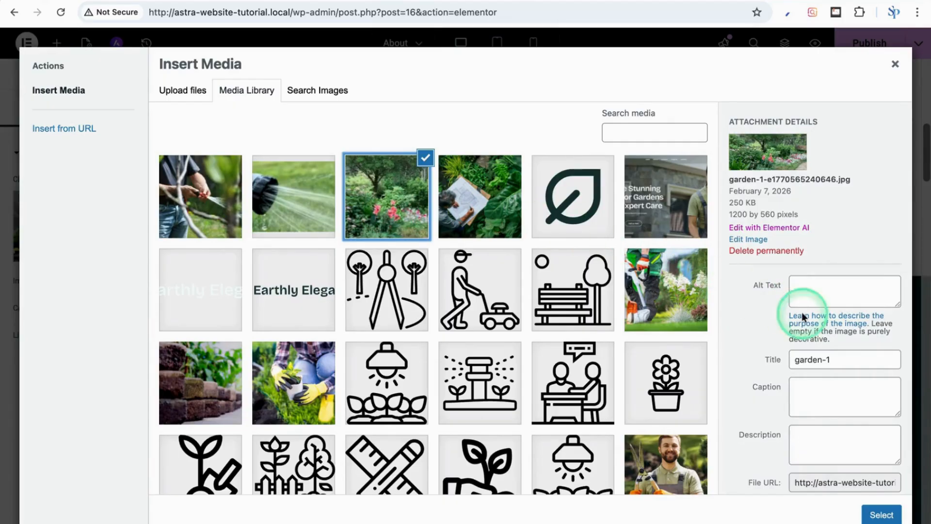
click(881, 514)
- Add a button labelled "Call Us" beneath the "Meet Our Team" heading and center it
scroll(848, 496, down, 3)
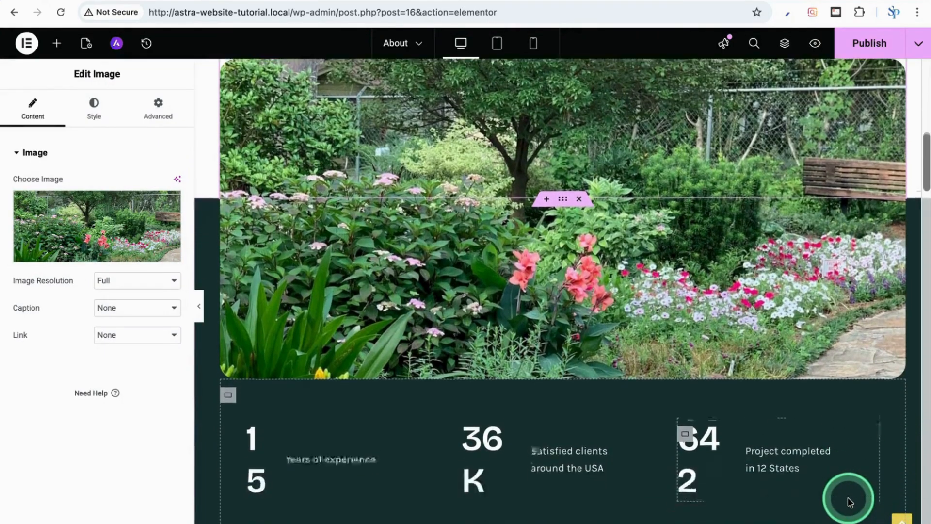
scroll(848, 497, down, 6)
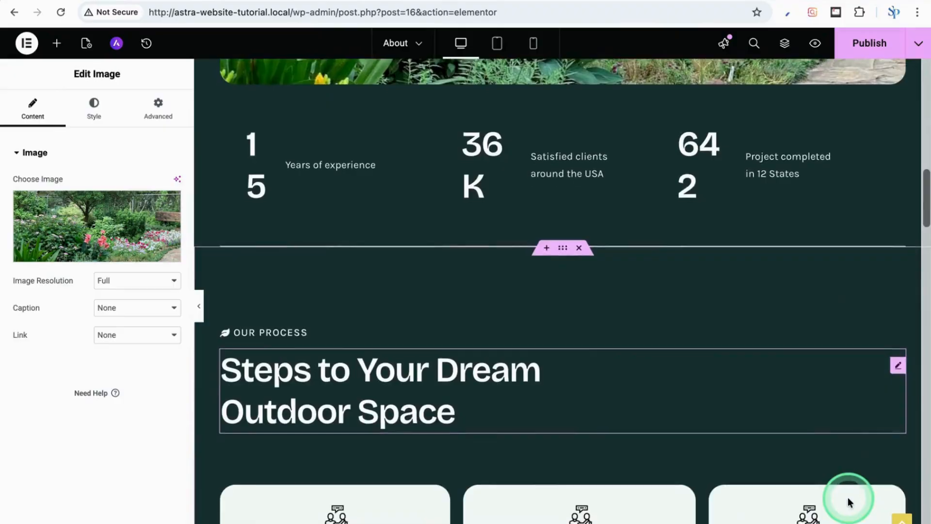
scroll(847, 499, down, 7)
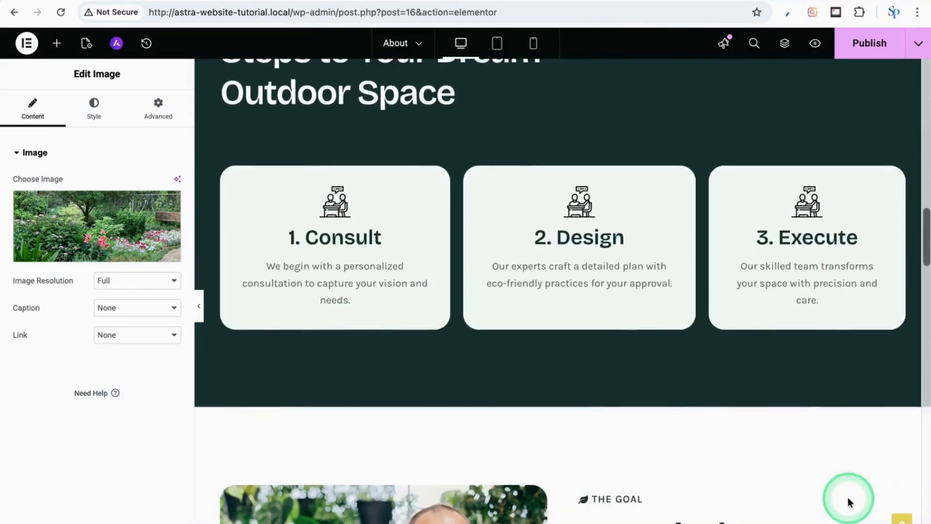
scroll(847, 499, down, 4)
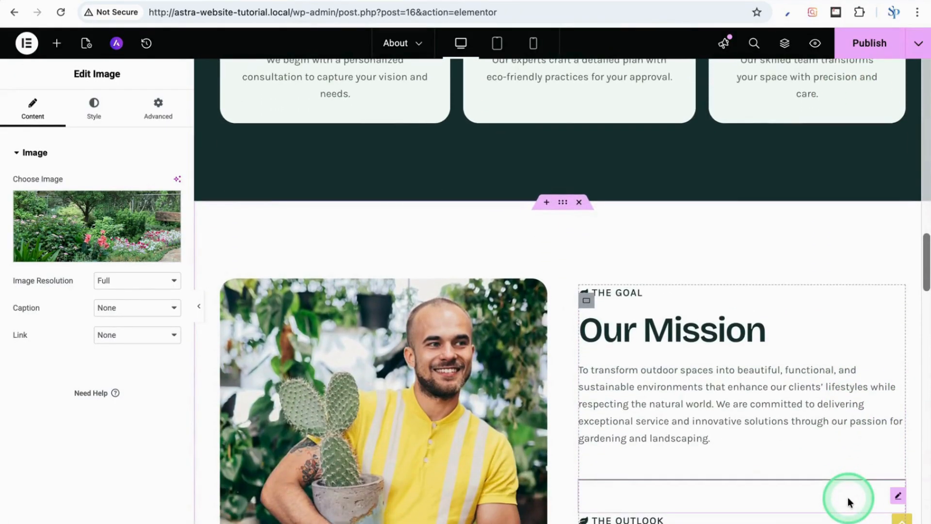
scroll(847, 496, down, 3)
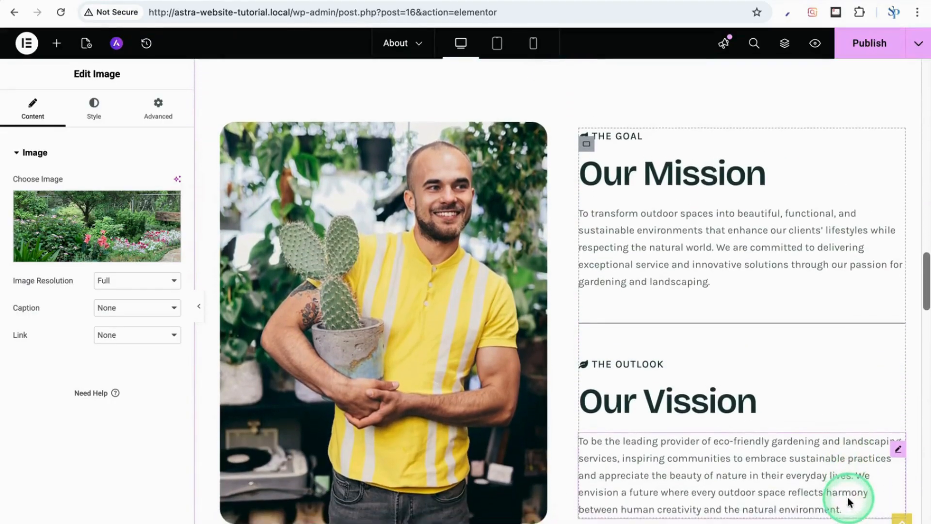
scroll(848, 499, down, 5)
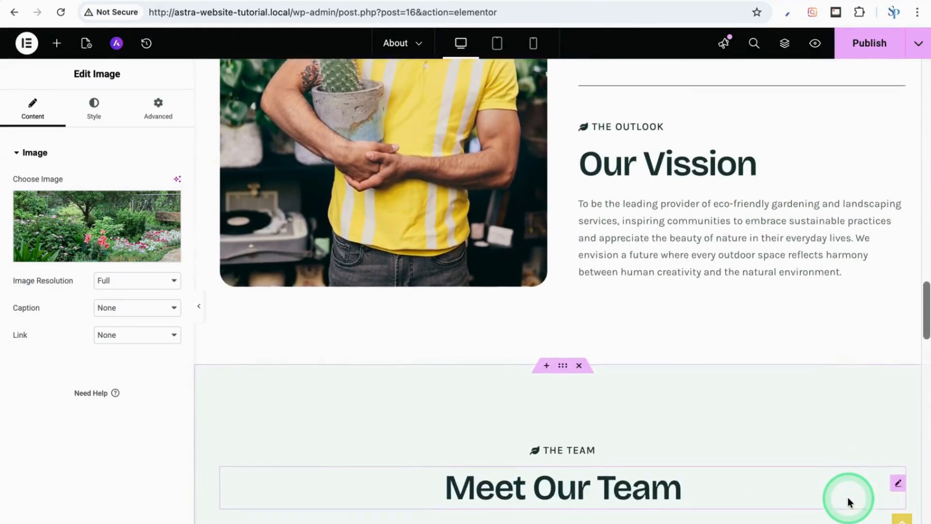
scroll(848, 500, down, 6)
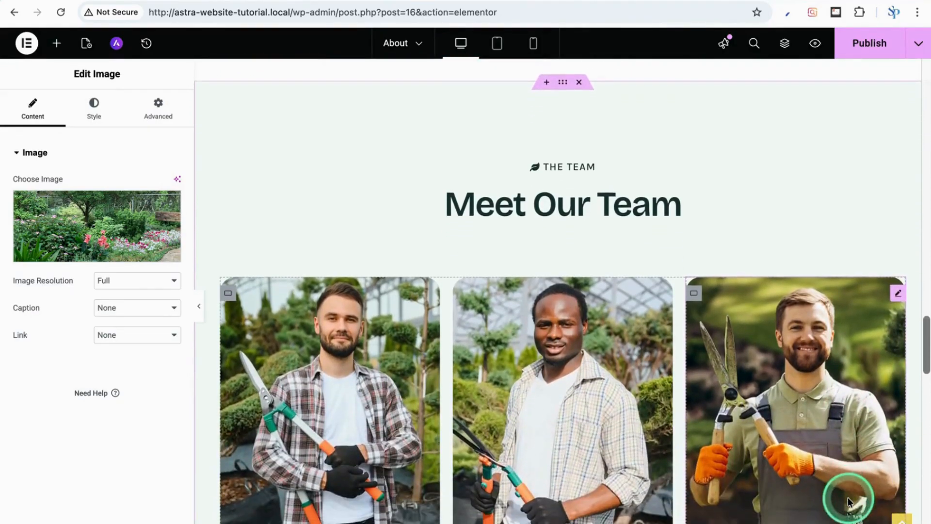
scroll(847, 496, down, 1)
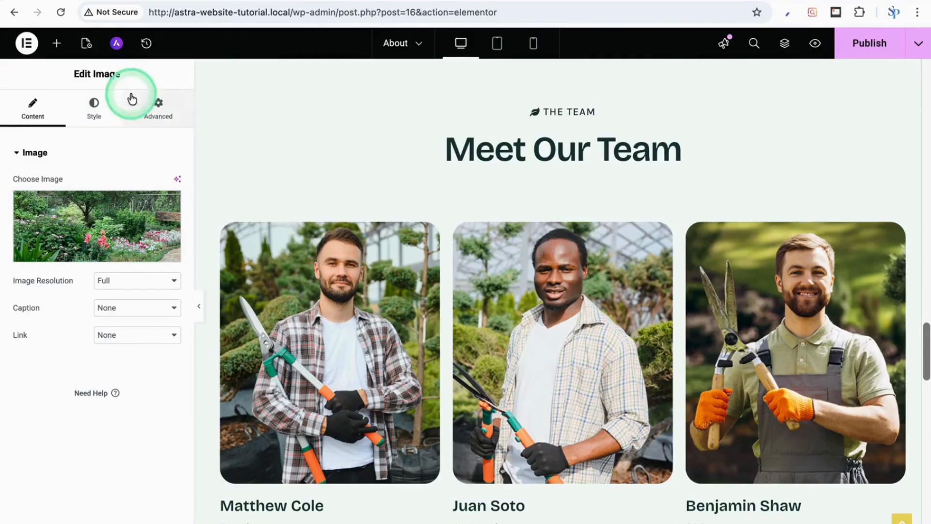
click(57, 45)
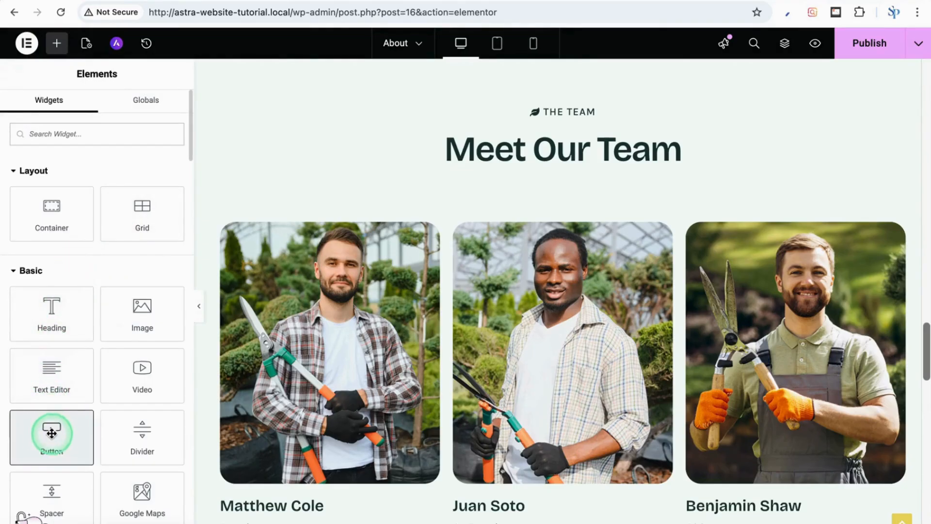
drag(52, 433, 553, 160)
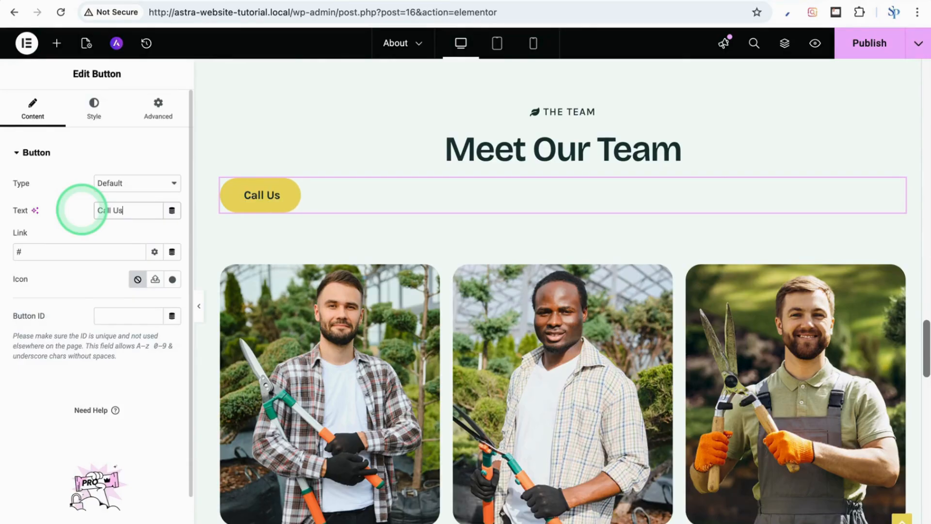
click(94, 109)
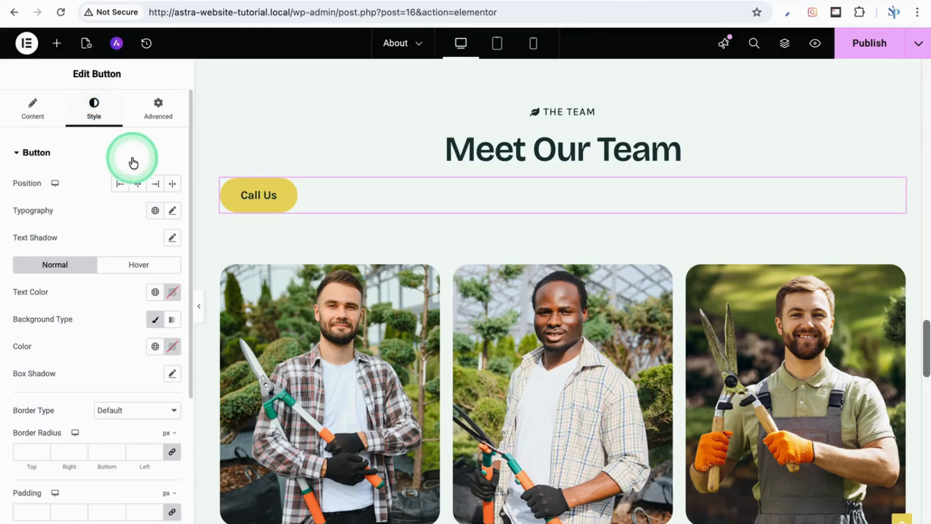
click(138, 184)
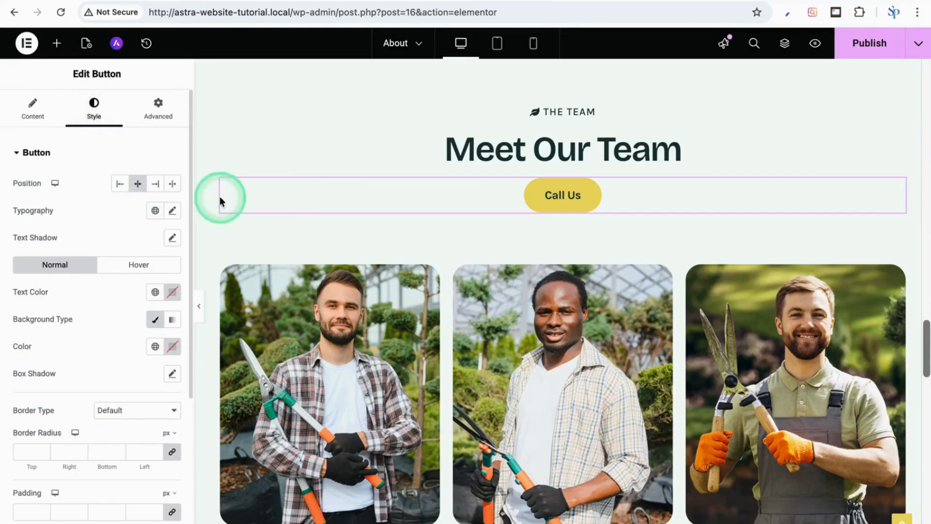
- Look over the About page's sections and review the list of recorded edits in the editing history
scroll(351, 297, down, 3)
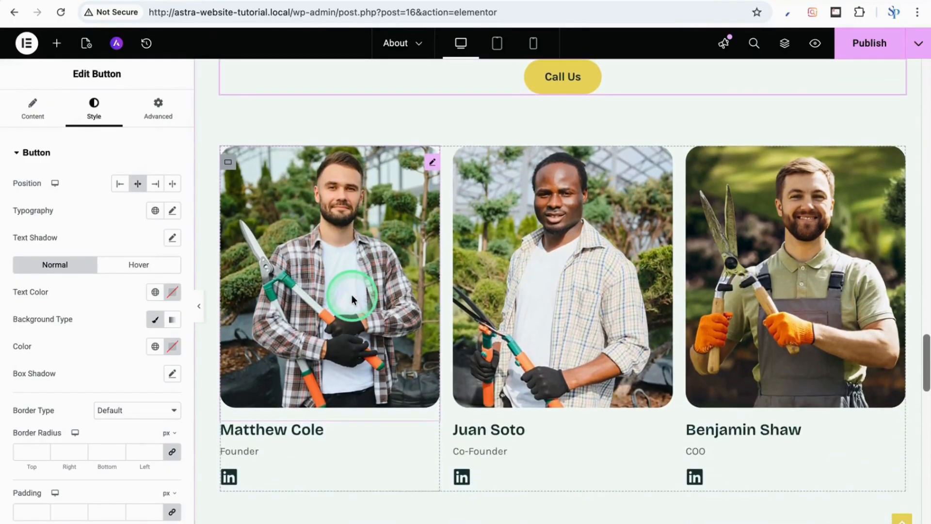
scroll(351, 298, down, 2)
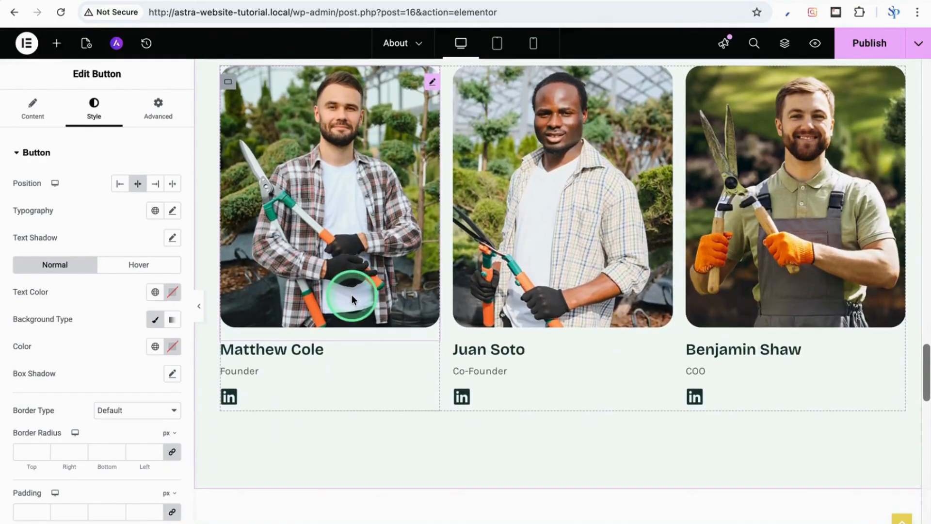
scroll(351, 295, up, 3)
scroll(351, 295, up, 6)
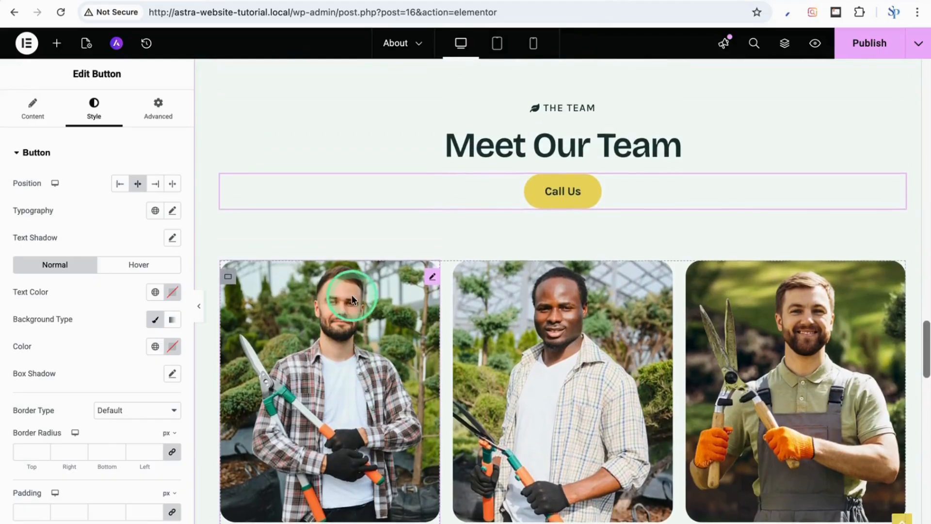
scroll(351, 295, up, 7)
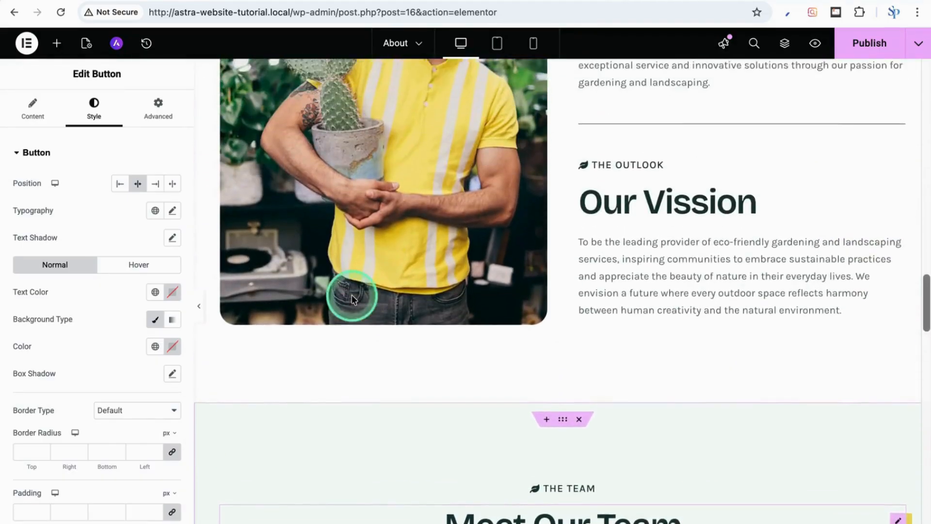
scroll(351, 295, up, 9)
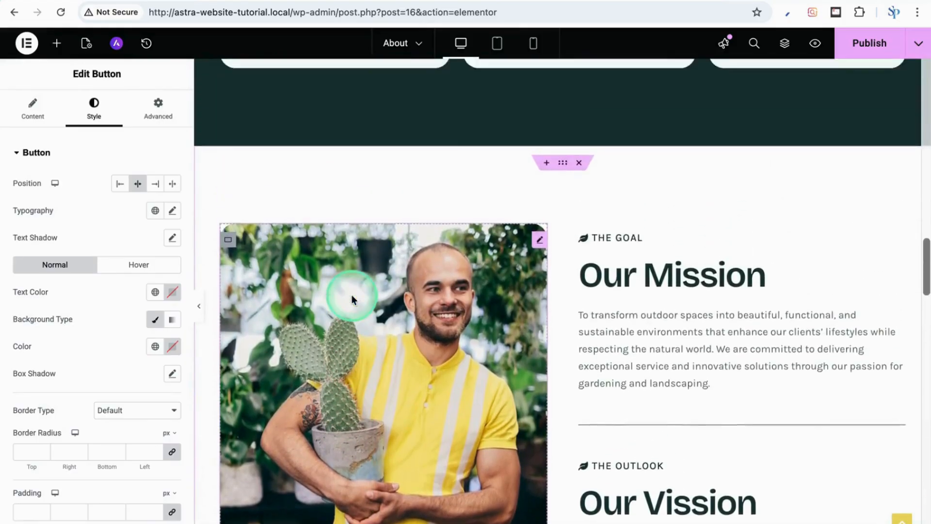
scroll(351, 295, up, 1)
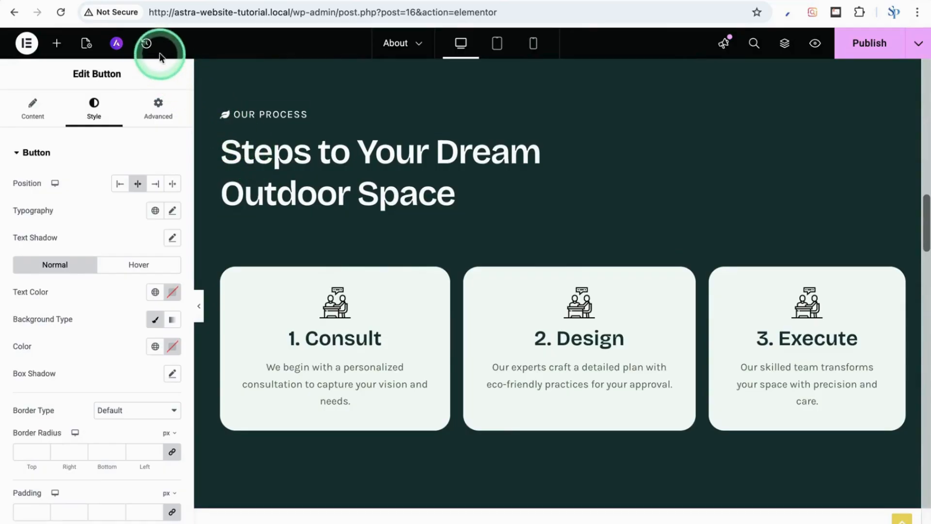
click(146, 45)
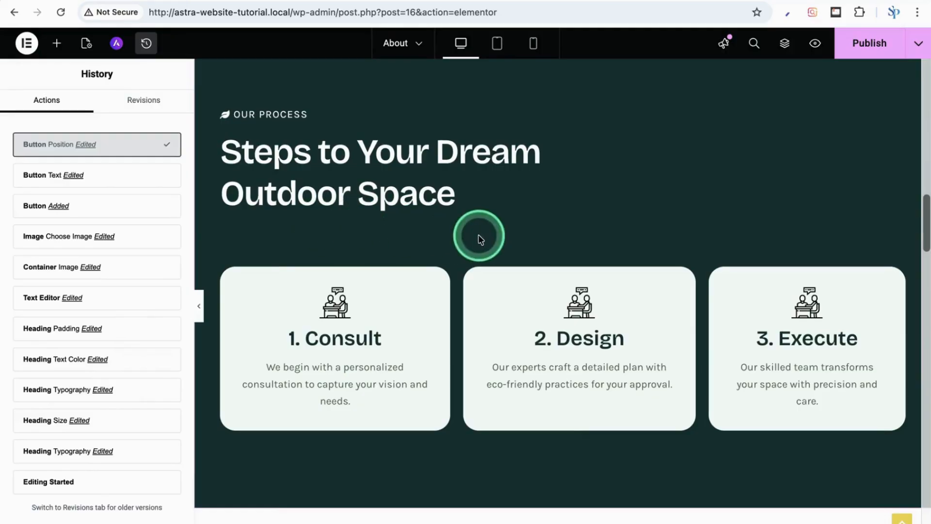
click(505, 202)
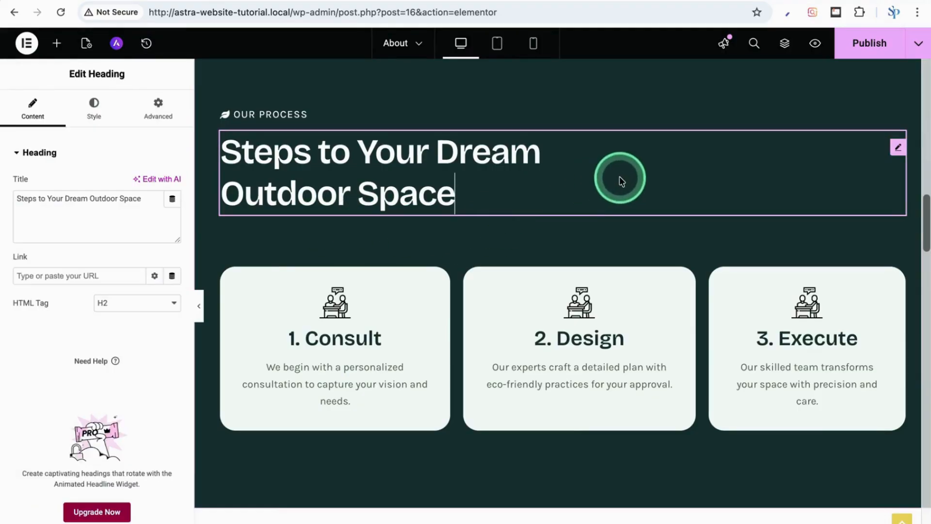
scroll(772, 144, up, 5)
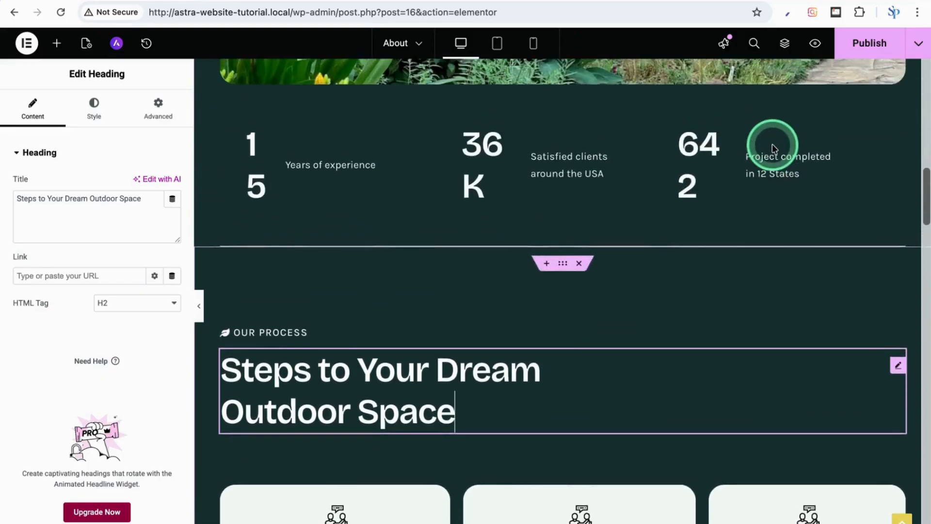
- Publish the edited About page
scroll(772, 143, up, 7)
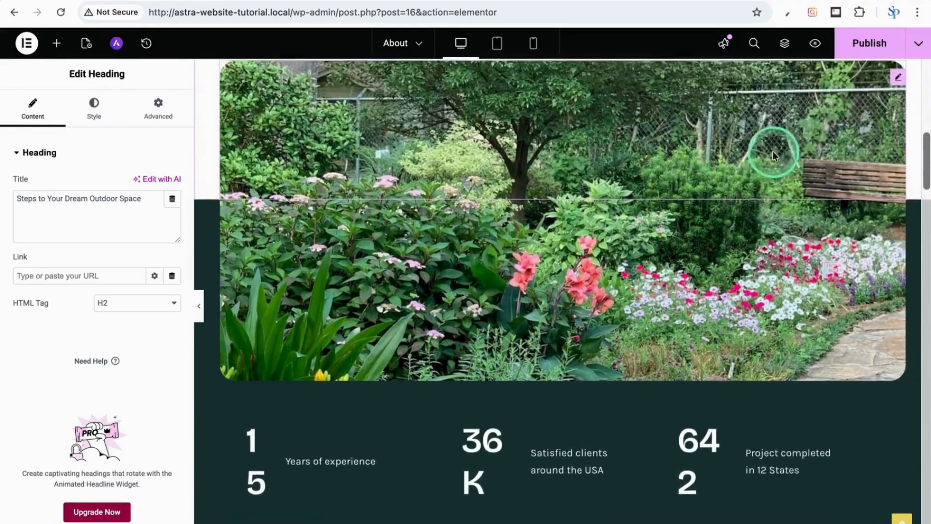
scroll(773, 154, up, 3)
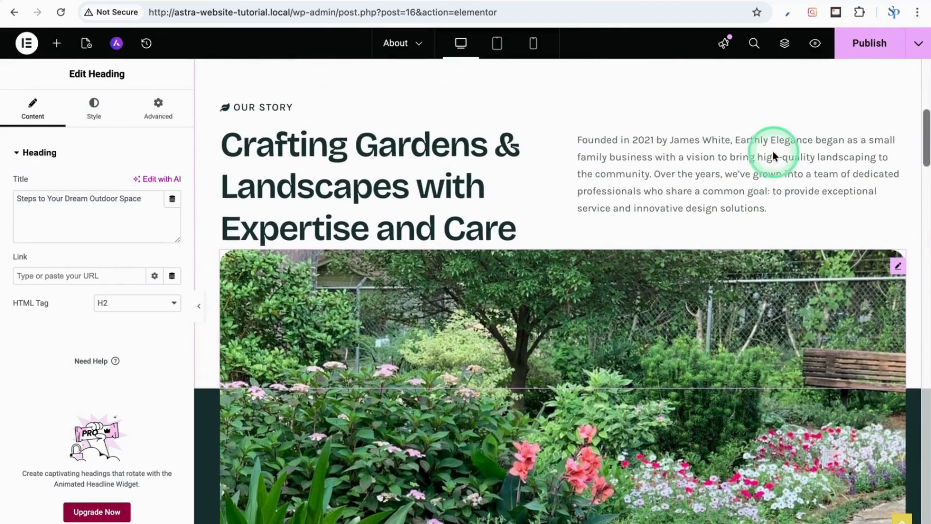
scroll(773, 150, up, 7)
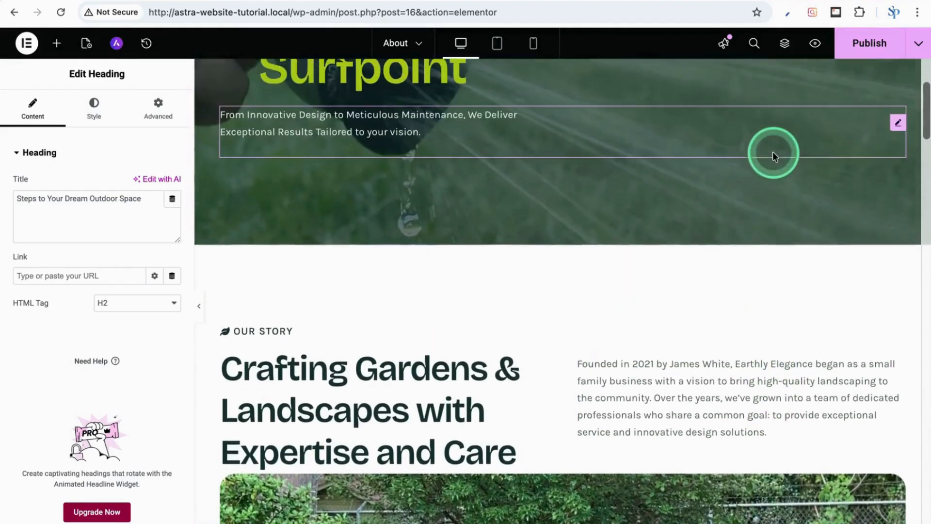
scroll(772, 151, up, 2)
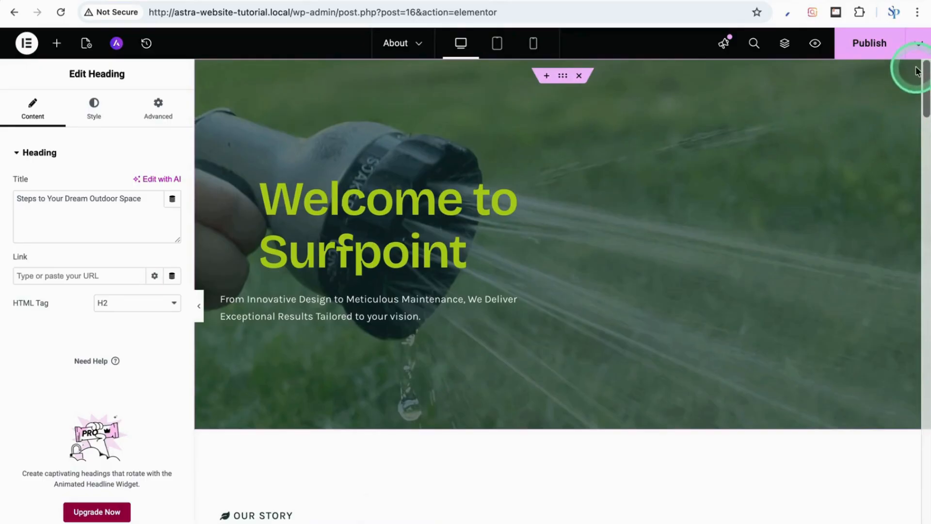
click(918, 47)
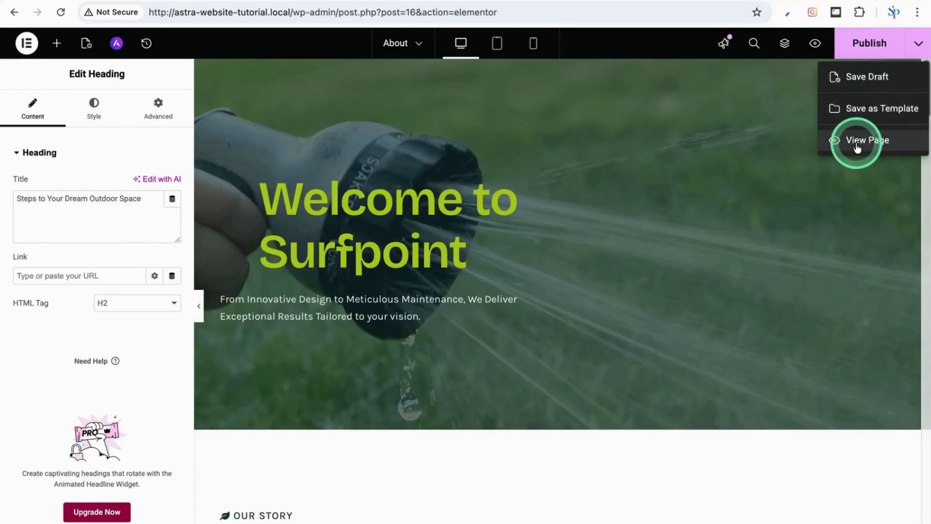
click(869, 47)
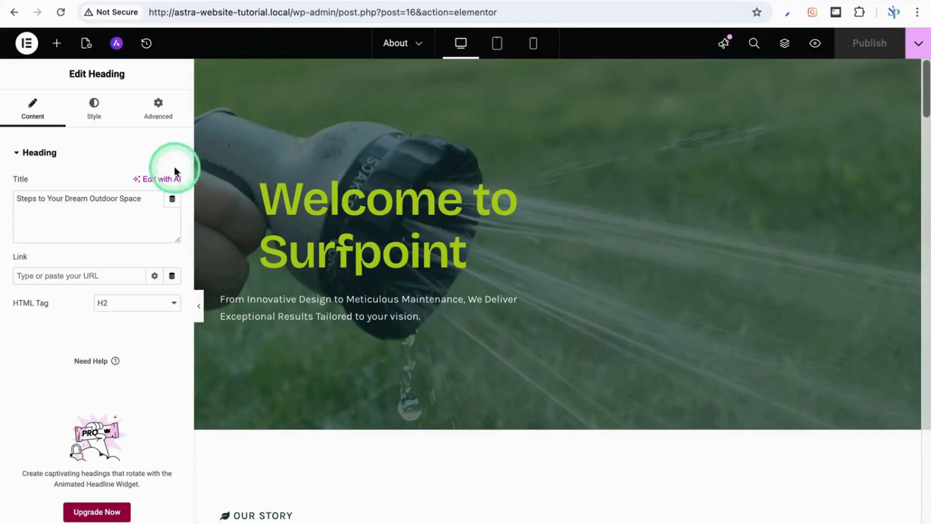
- Exit the About page's editor to the WordPress pages list and open the Contact page for editing with Elementor
click(27, 48)
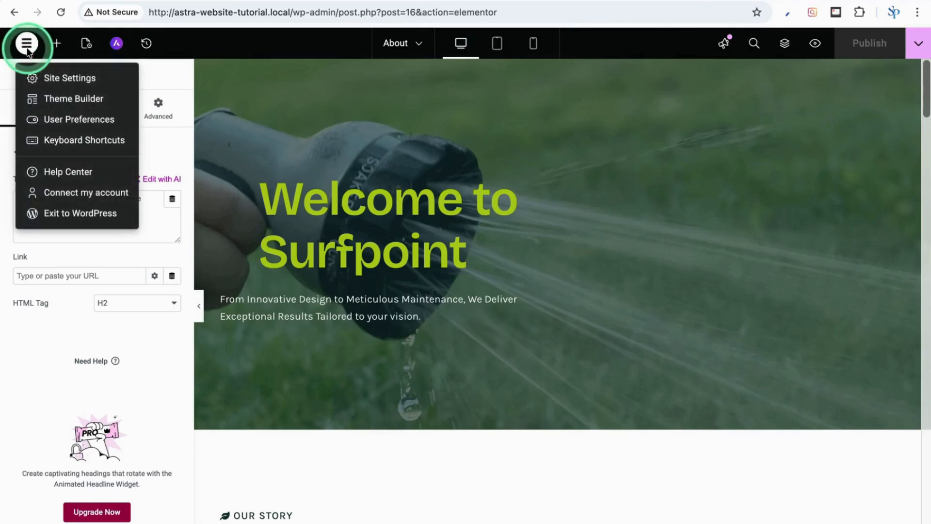
click(71, 214)
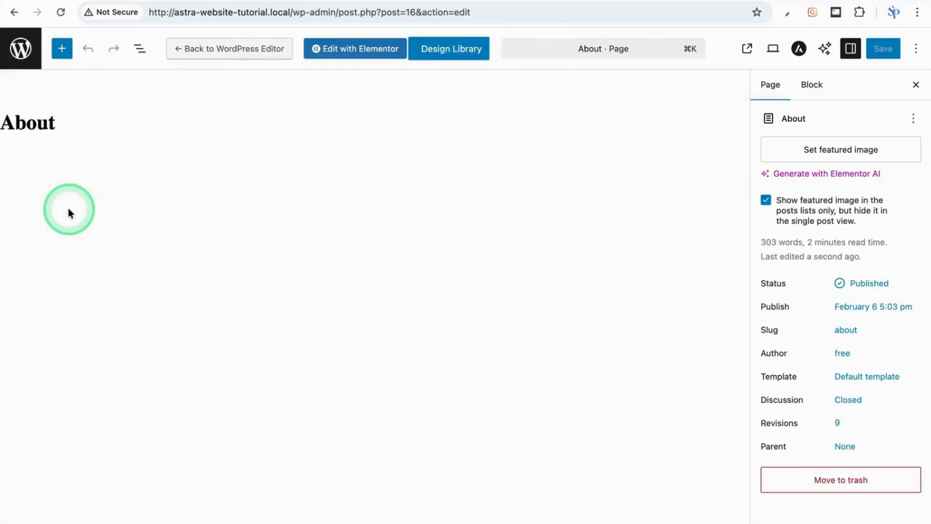
click(19, 48)
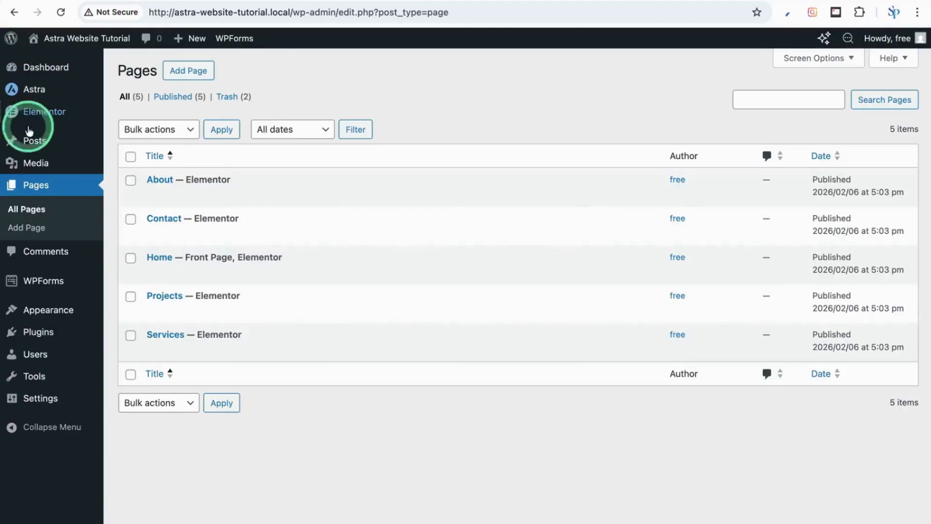
click(41, 182)
click(236, 235)
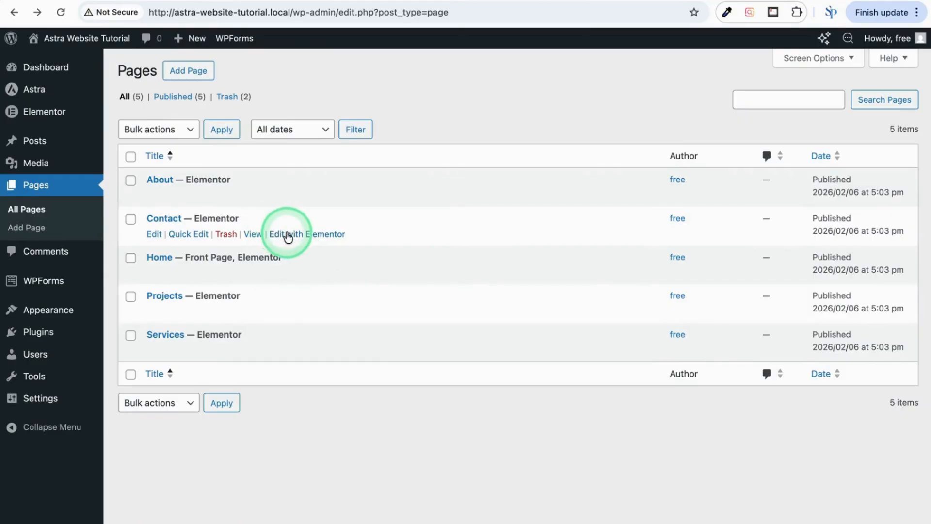
click(287, 235)
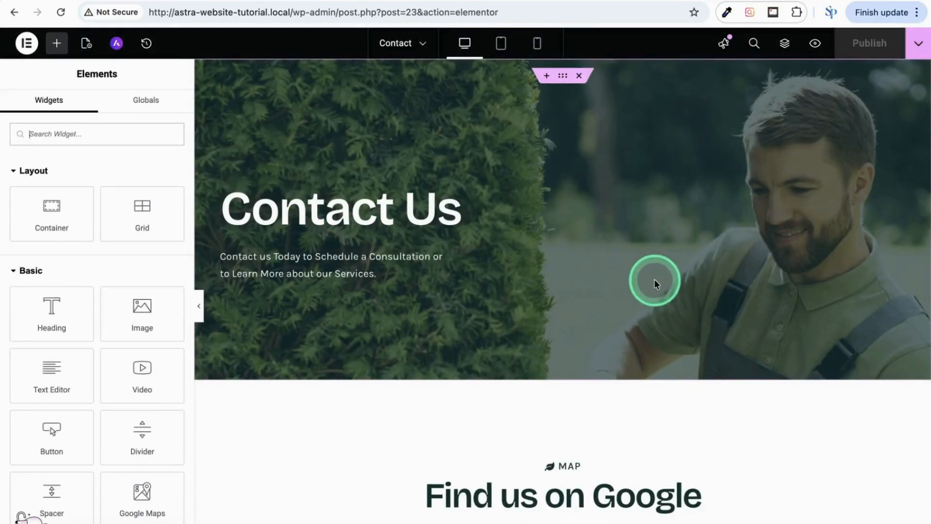
- Look over the Contact page's map and Submit a Request form, and exit to WordPress
scroll(669, 308, down, 4)
scroll(672, 310, down, 5)
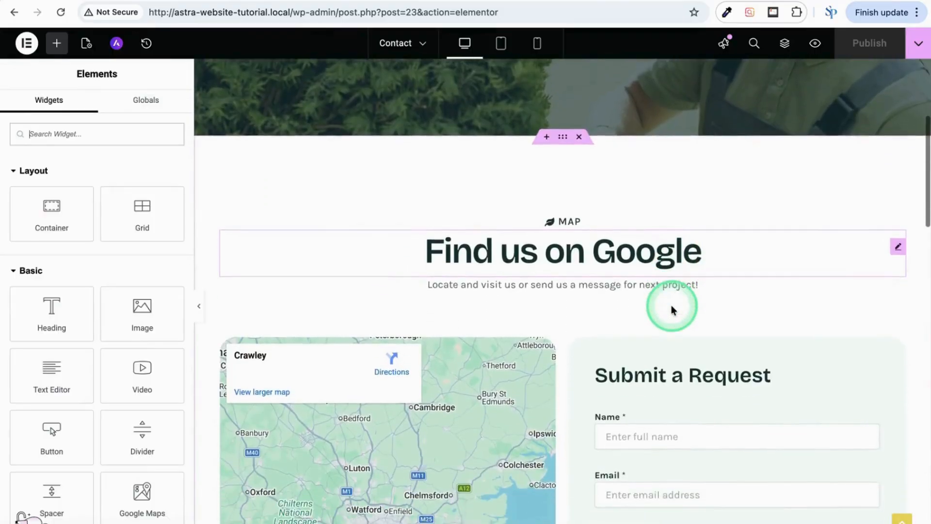
scroll(671, 310, down, 2)
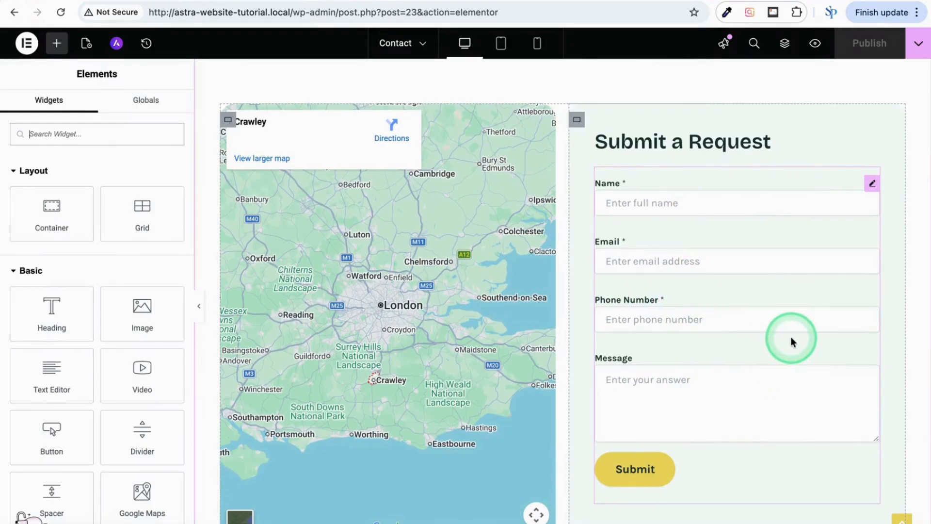
scroll(791, 337, up, 4)
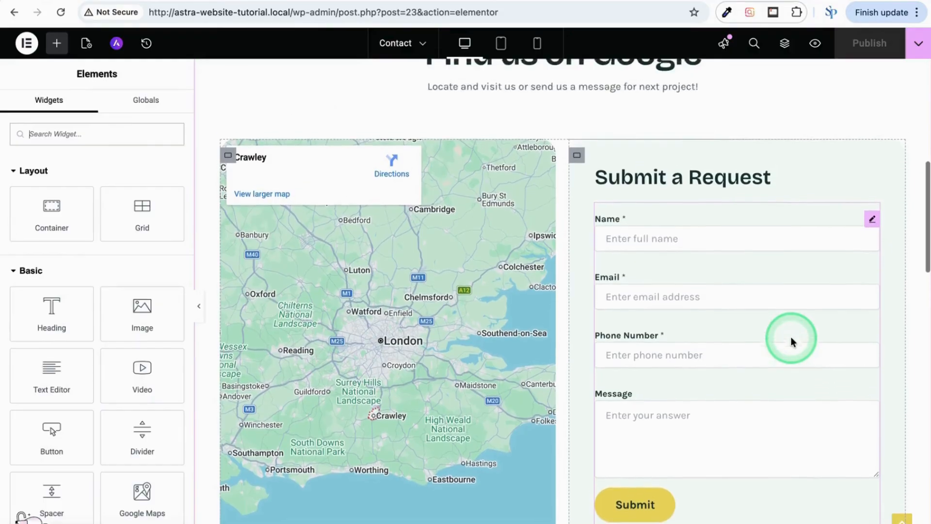
scroll(790, 336, up, 6)
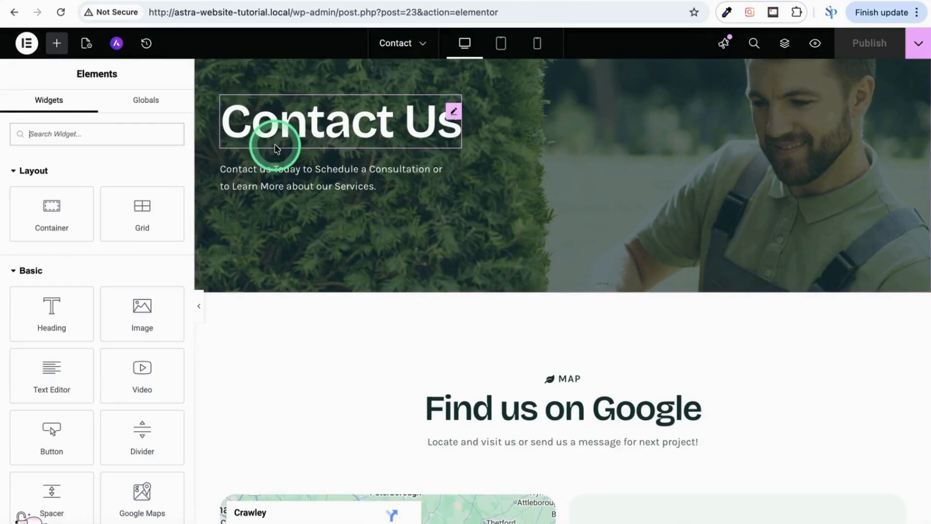
click(28, 43)
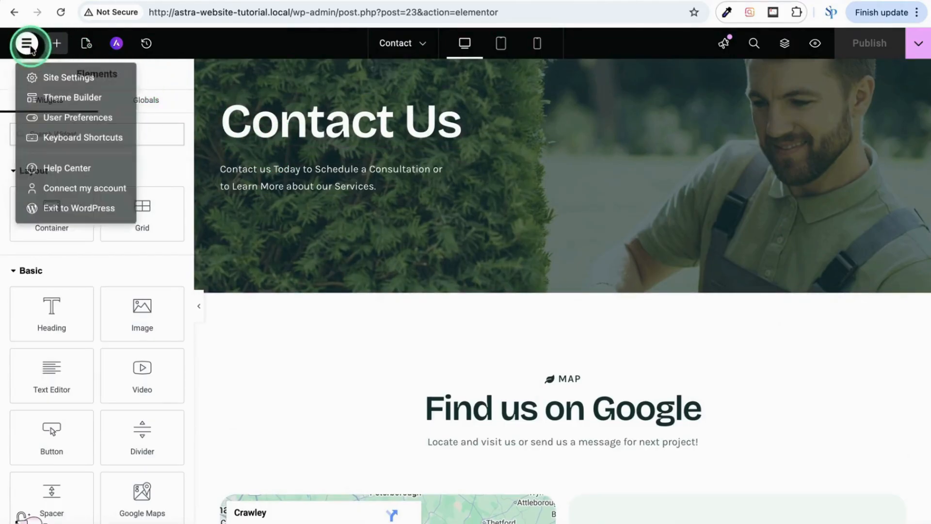
click(77, 211)
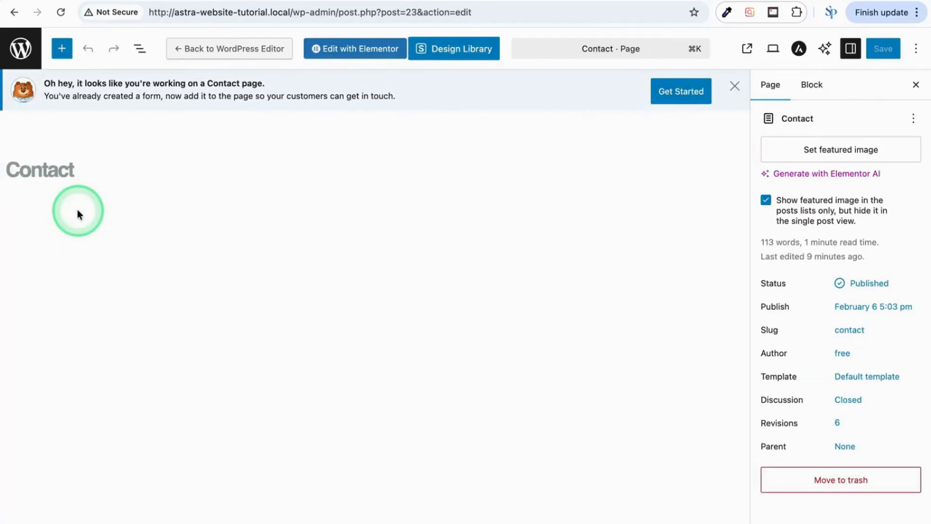
- Return to the WordPress admin and open the Simple Contact Form in the WPForms builder
click(21, 49)
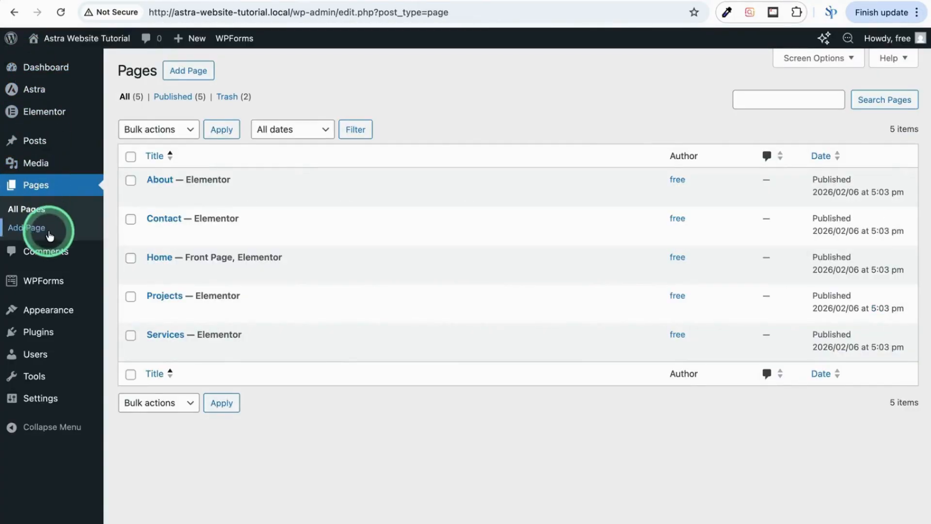
click(47, 277)
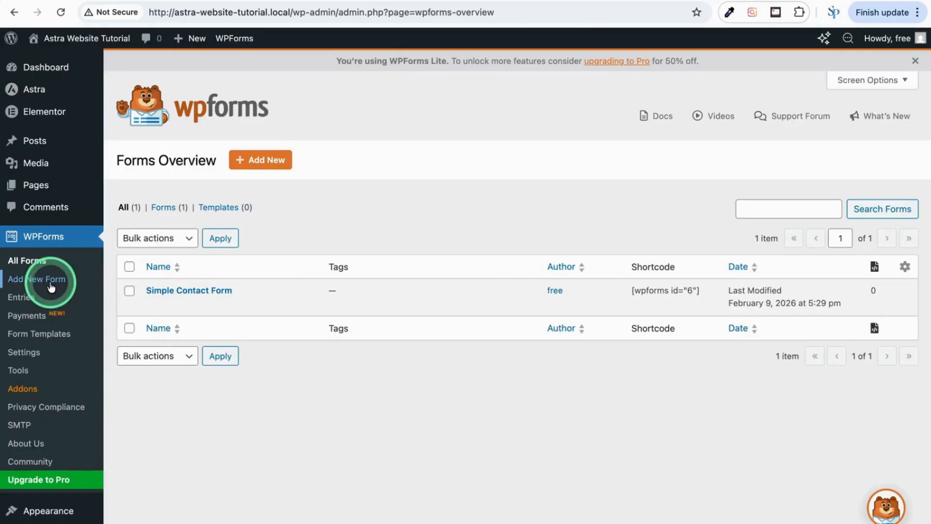
click(189, 291)
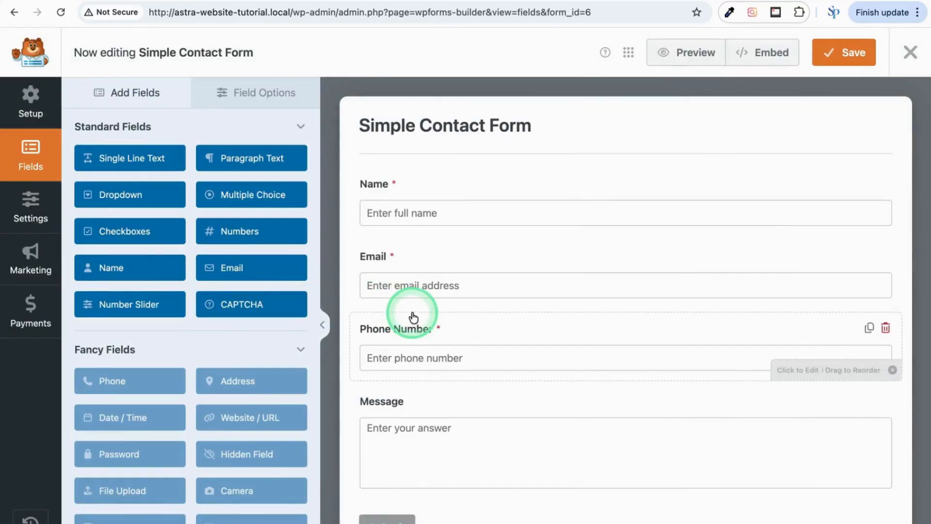
- Add a Checkboxes field between Phone Number and Message, move Phone Number above Email, and save the form
scroll(413, 318, down, 1)
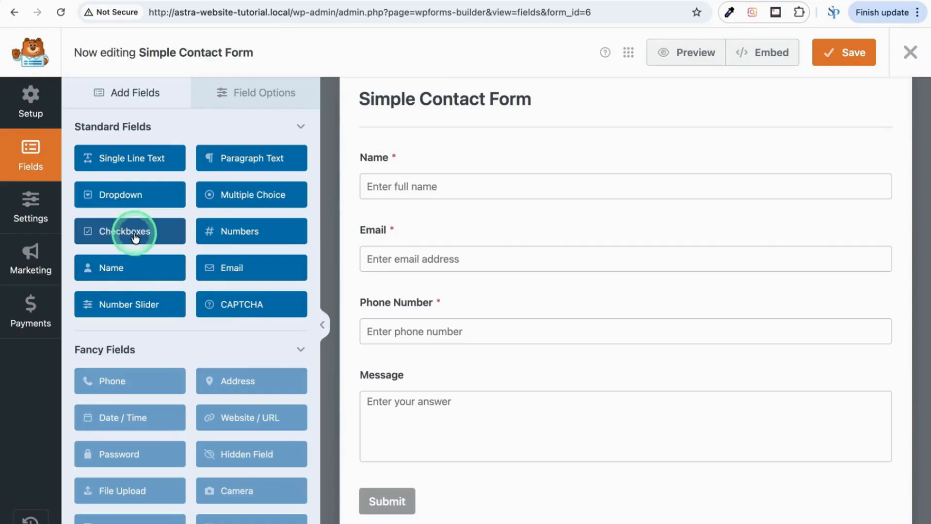
drag(136, 238, 496, 383)
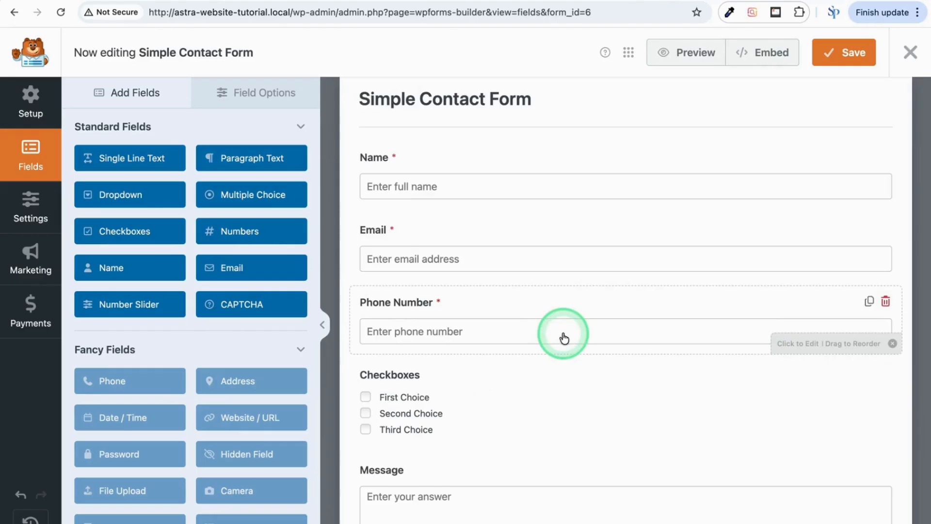
drag(564, 338, 565, 257)
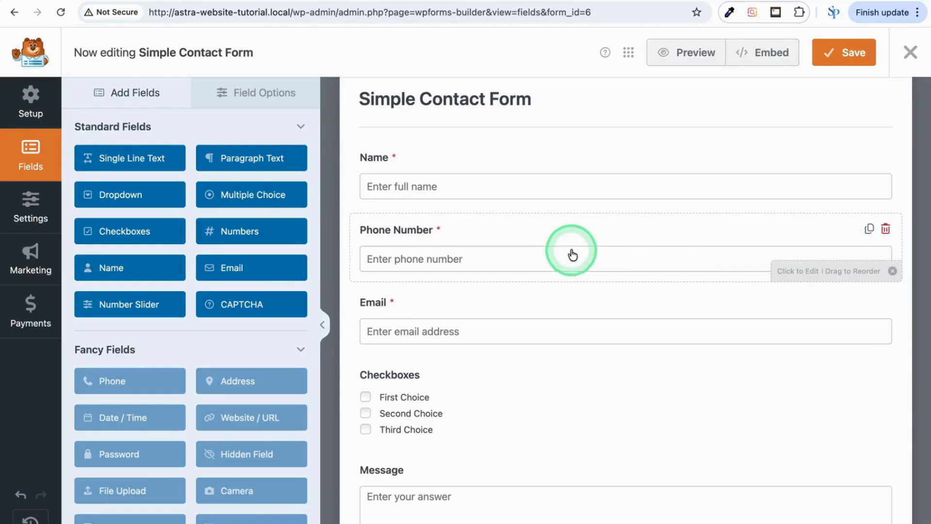
click(847, 54)
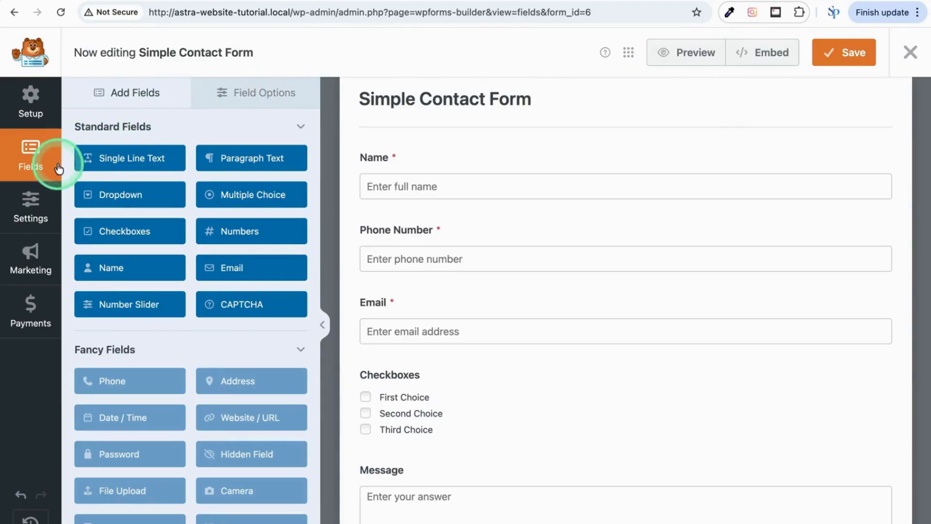
- Examine the form's notification settings, including the Send To Email Address, subject line and sender fields
click(31, 205)
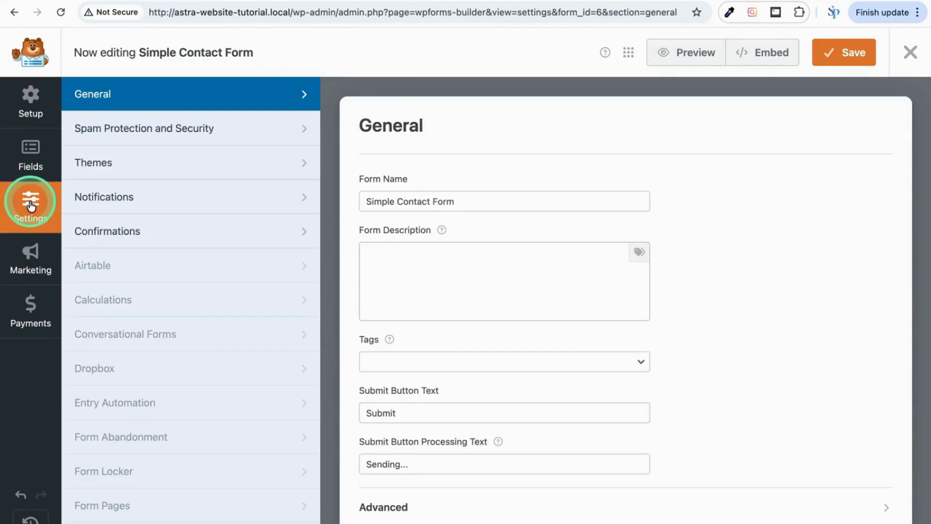
click(117, 204)
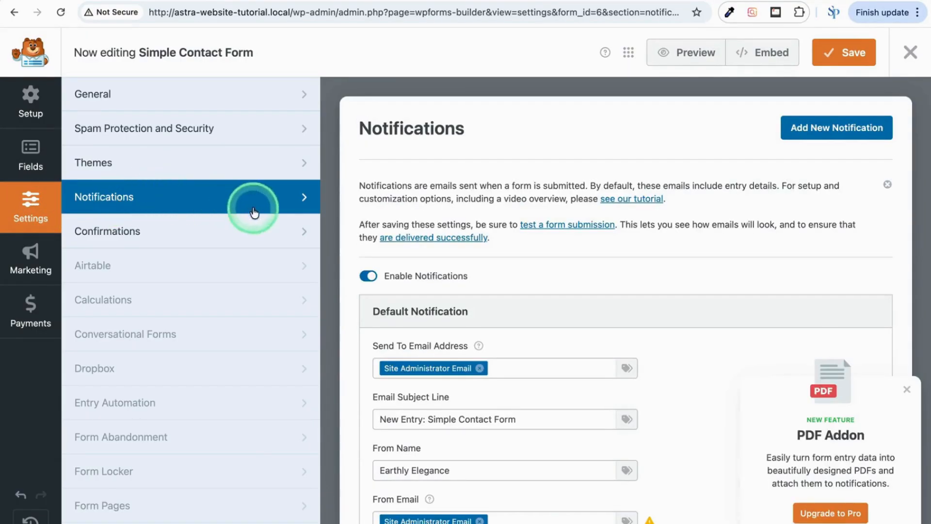
scroll(520, 280, down, 3)
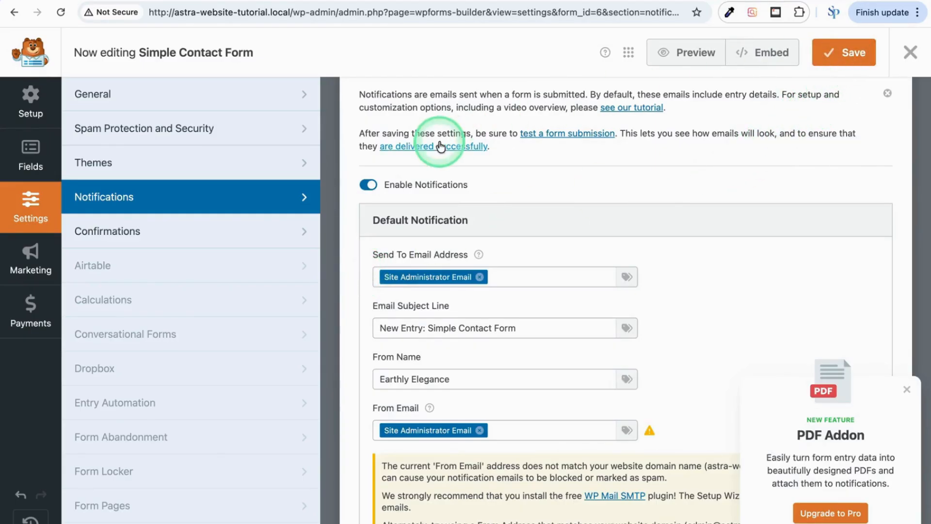
- Leave the form builder and check the Administration Email Address in the WordPress General Settings
click(13, 13)
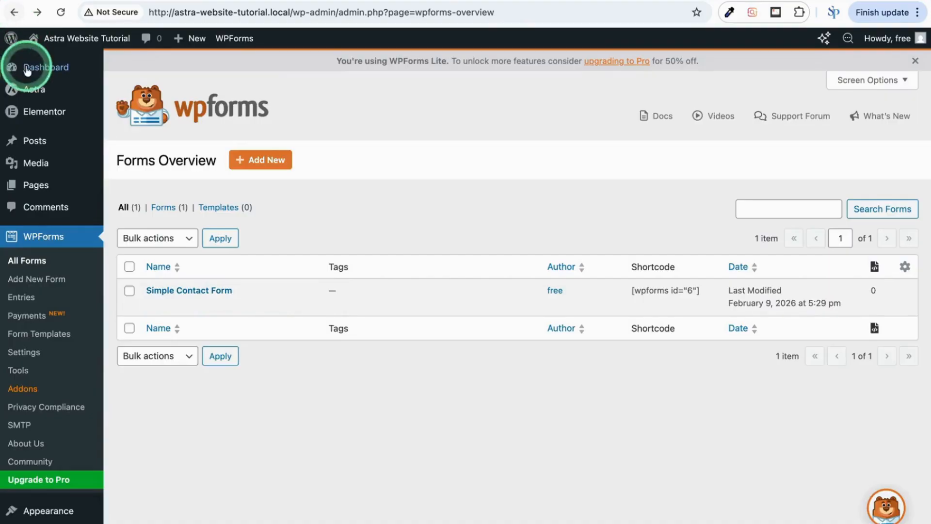
scroll(44, 285, down, 3)
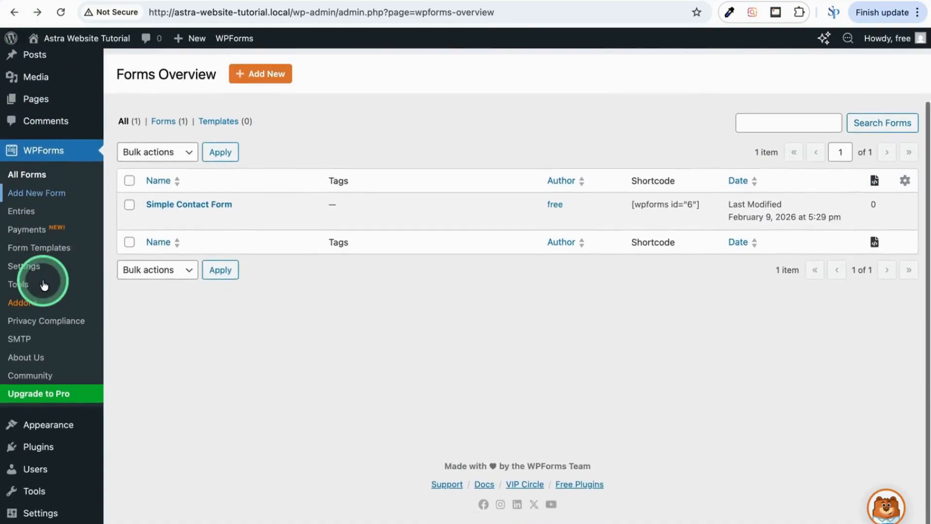
mouse_move(45, 513)
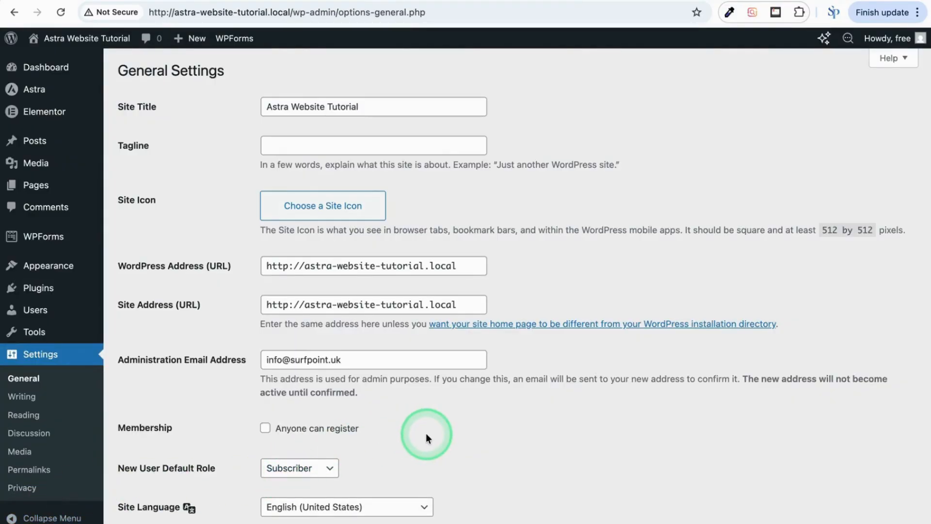
scroll(425, 433, down, 2)
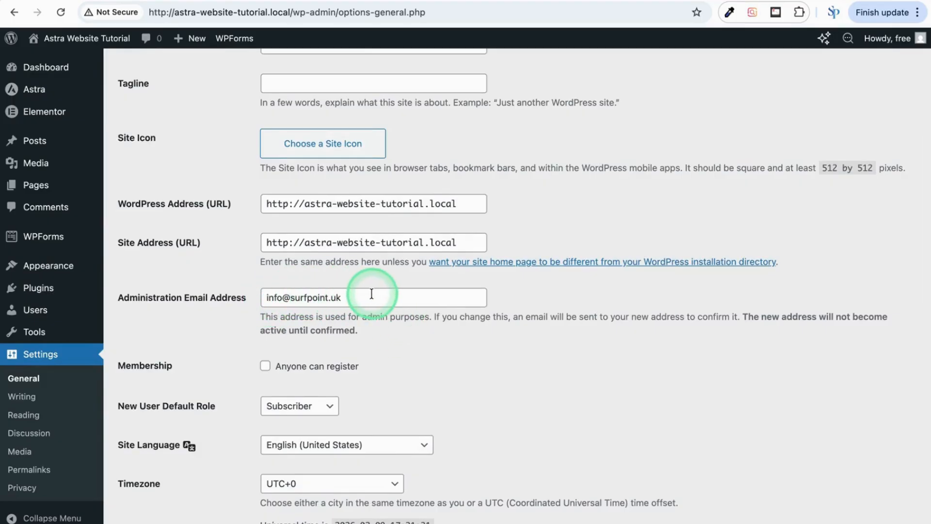
scroll(432, 328, up, 2)
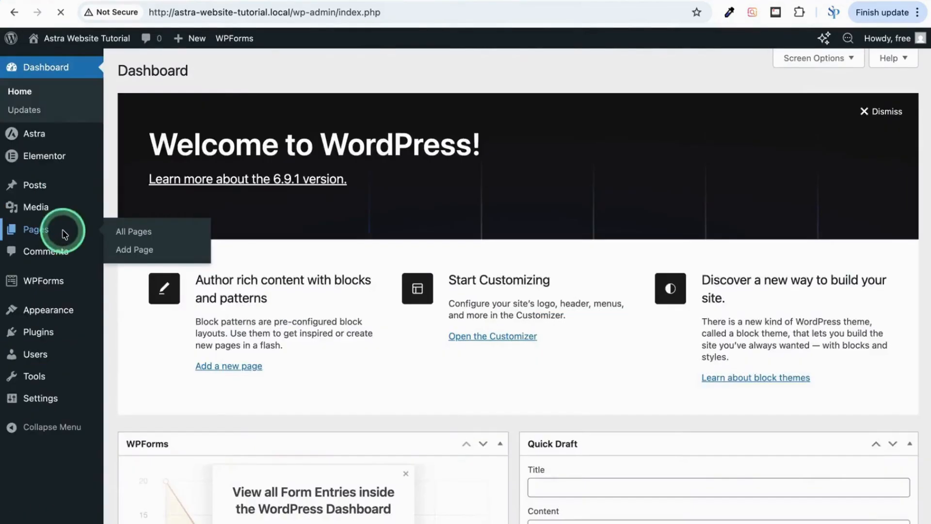
- Open the Projects page from the pages list for editing with Elementor and view its Our Stunning Projects section
click(62, 228)
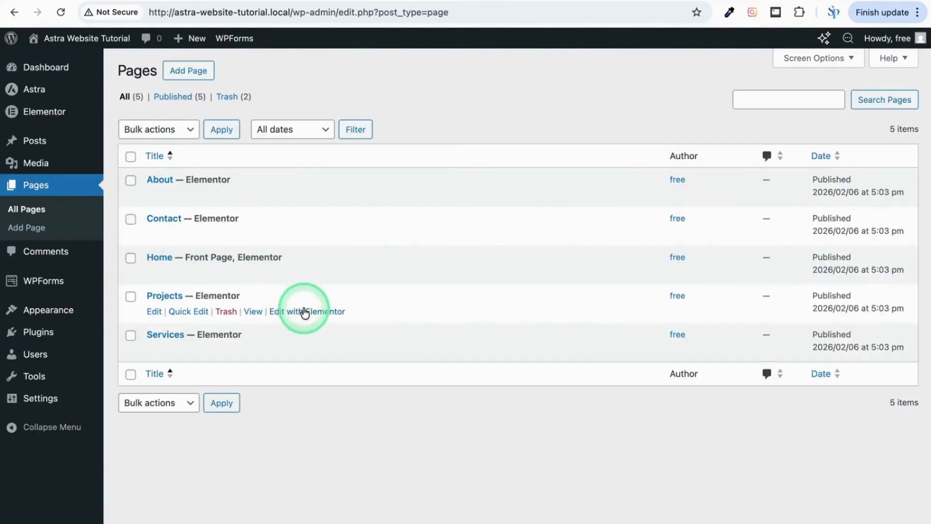
click(301, 312)
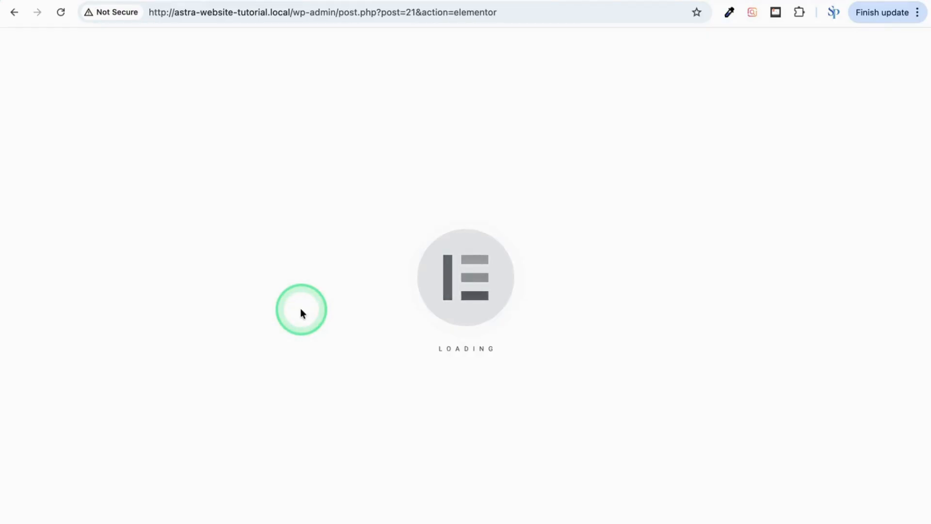
scroll(301, 310, down, 5)
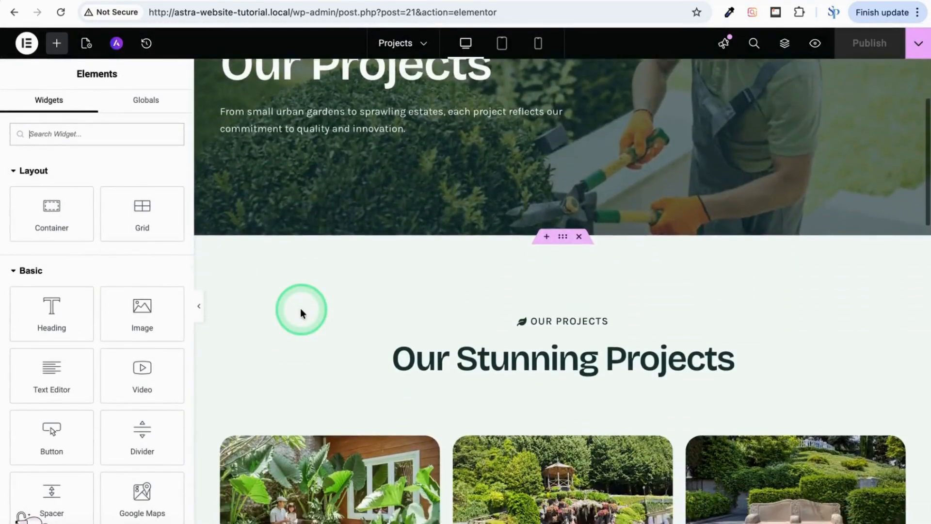
- Look through the rest of the Projects page, from the project gallery to the footer
scroll(301, 310, down, 10)
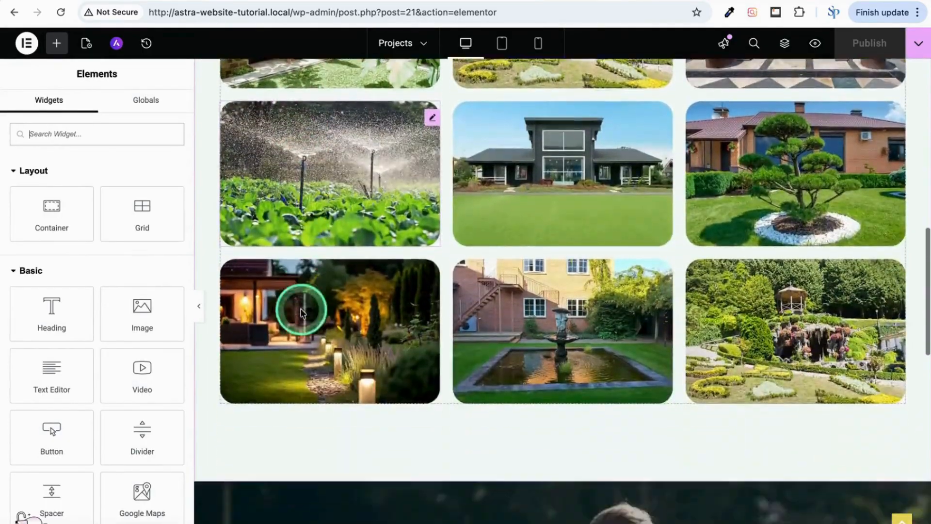
scroll(301, 312, down, 10)
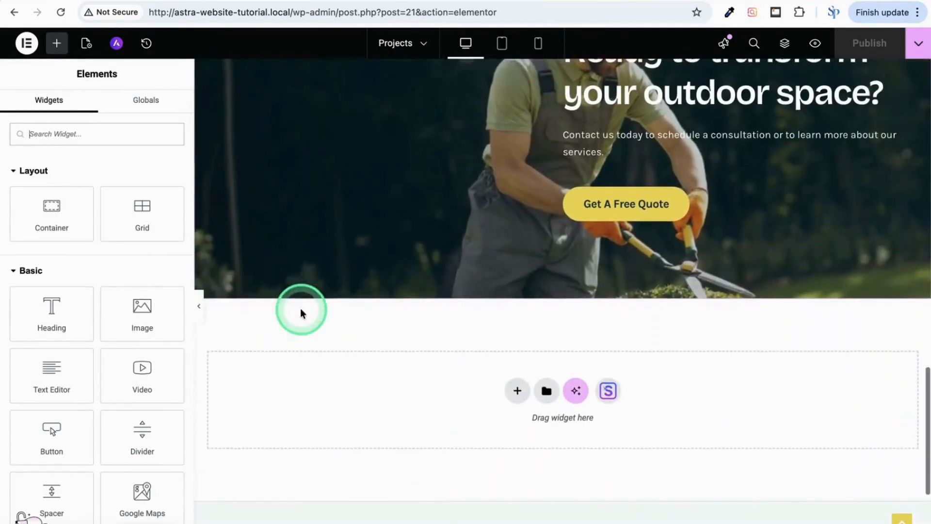
scroll(301, 313, down, 4)
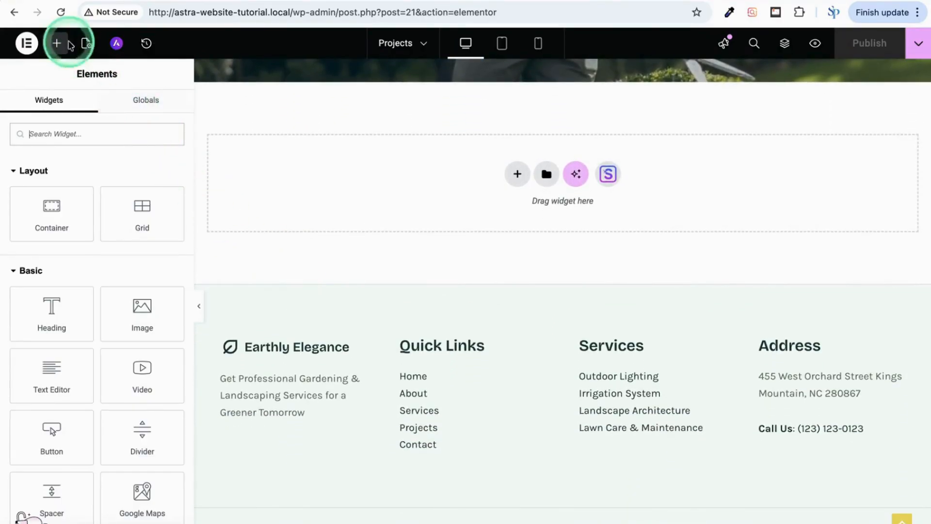
- Return to the pages list, open the Services page for editing with Elementor and look through its service cards and Our Legacy section
click(14, 14)
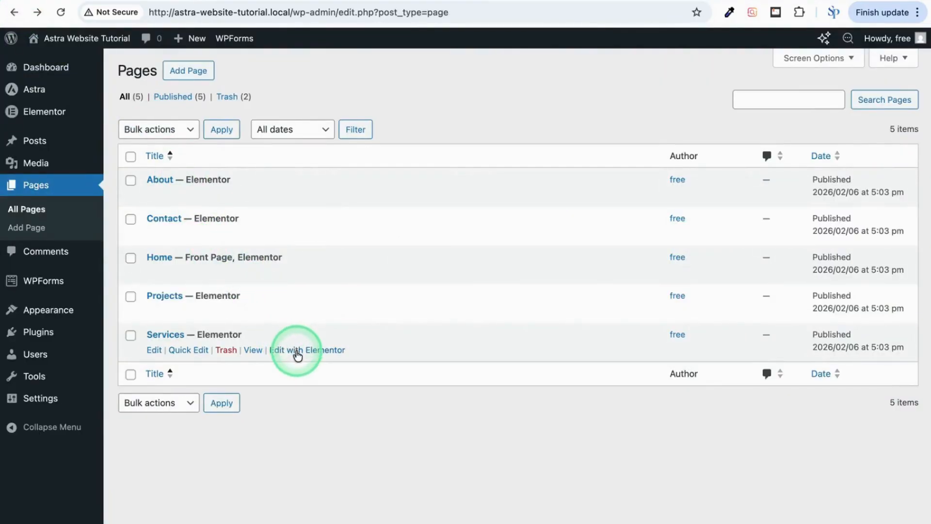
click(298, 352)
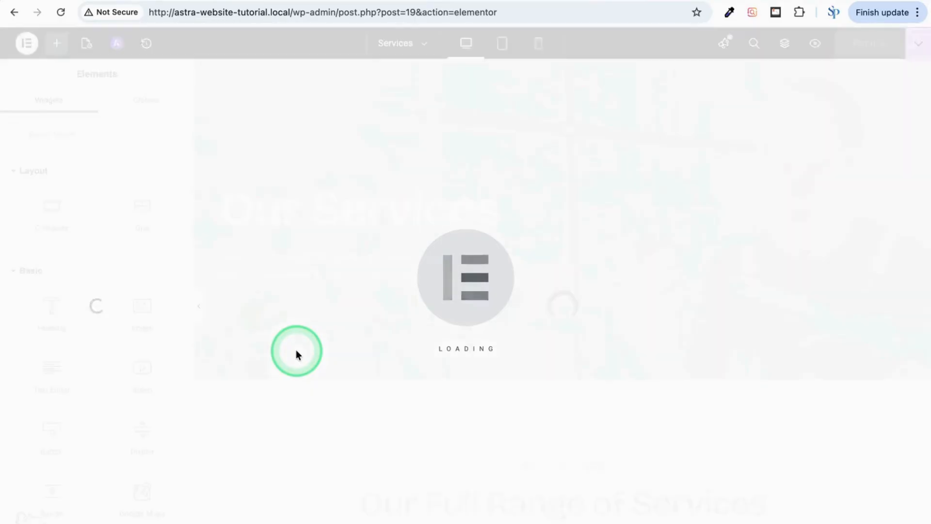
scroll(296, 350, down, 10)
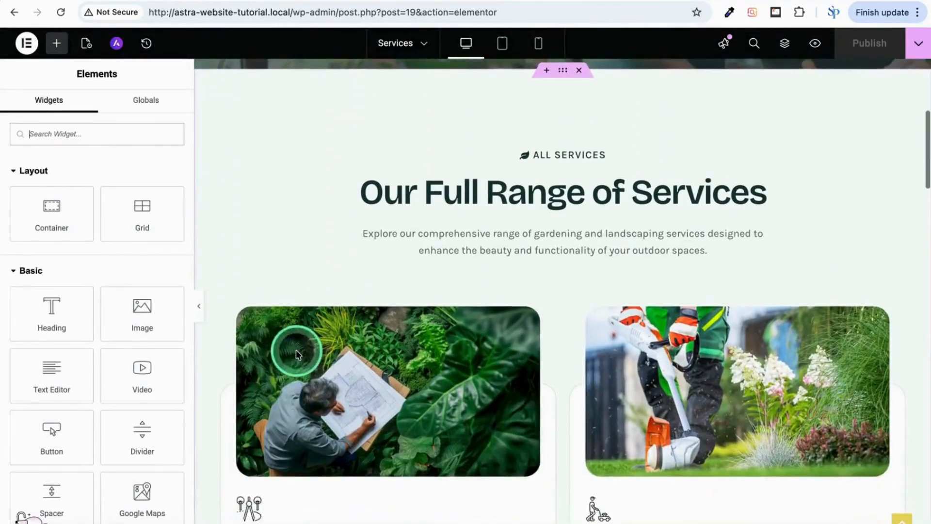
scroll(295, 351, down, 10)
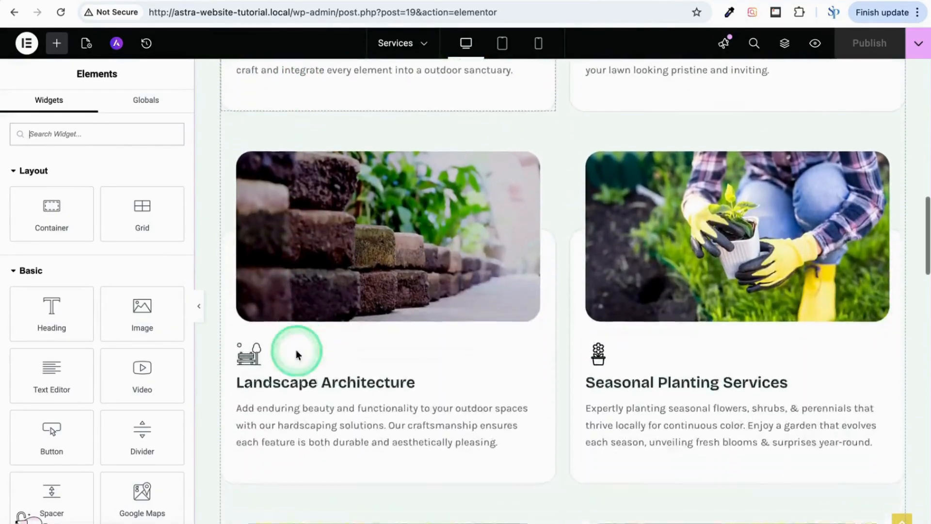
scroll(296, 354, down, 10)
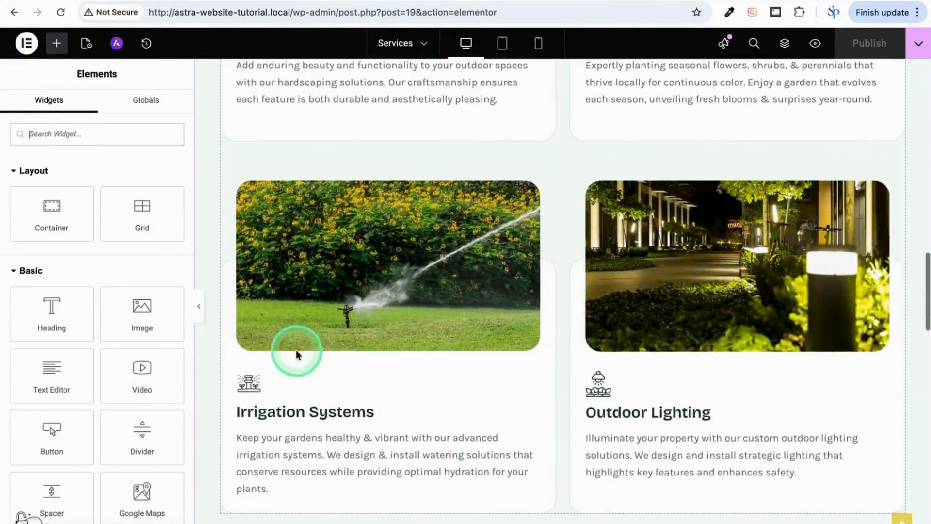
scroll(296, 350, down, 10)
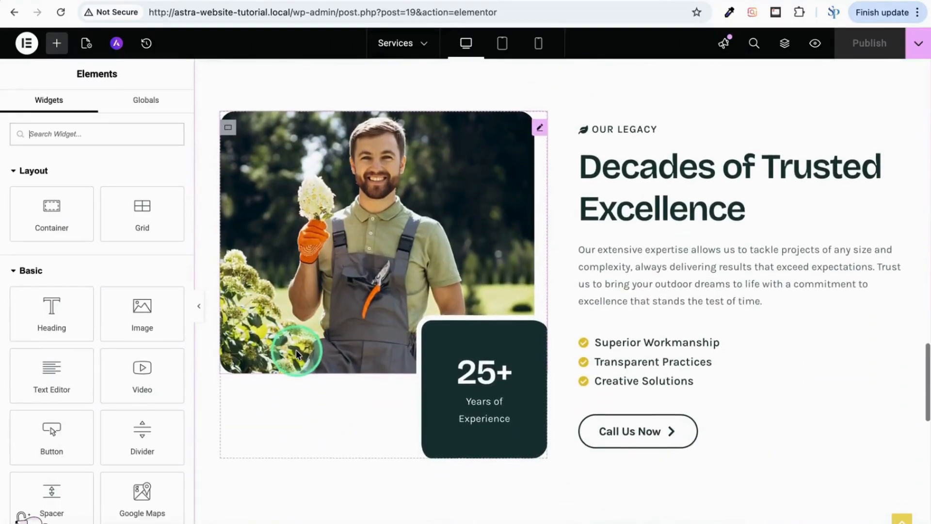
scroll(297, 355, down, 8)
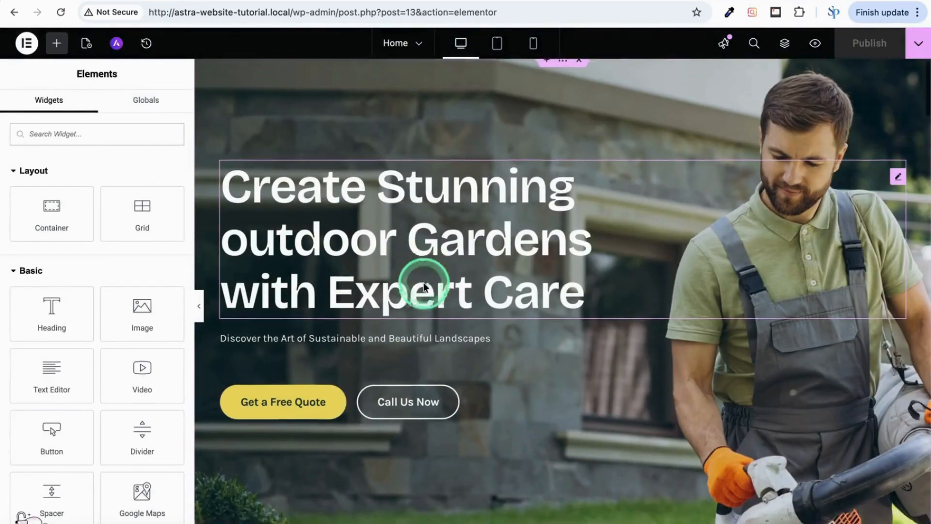
- Examine the Home page sections in desktop view, from the hero to the closing call to action and back
scroll(423, 282, down, 5)
scroll(423, 283, down, 10)
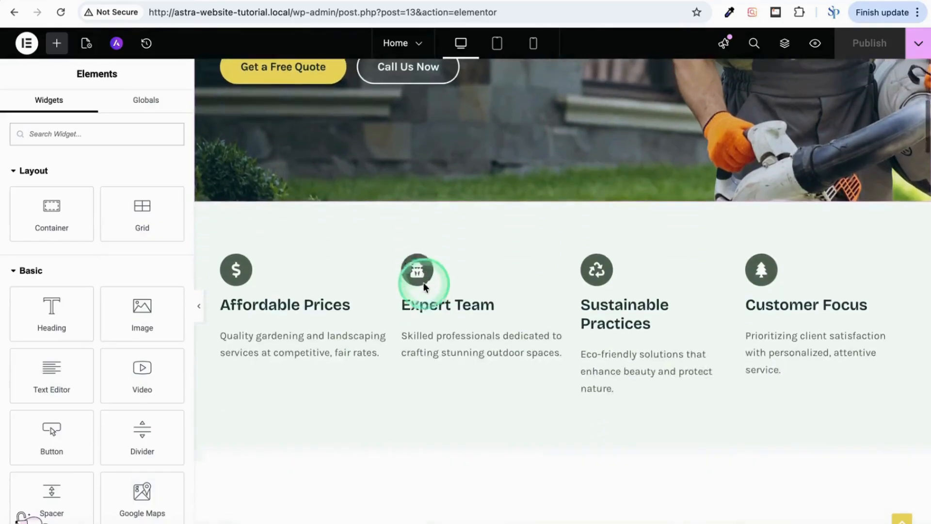
scroll(423, 283, down, 10)
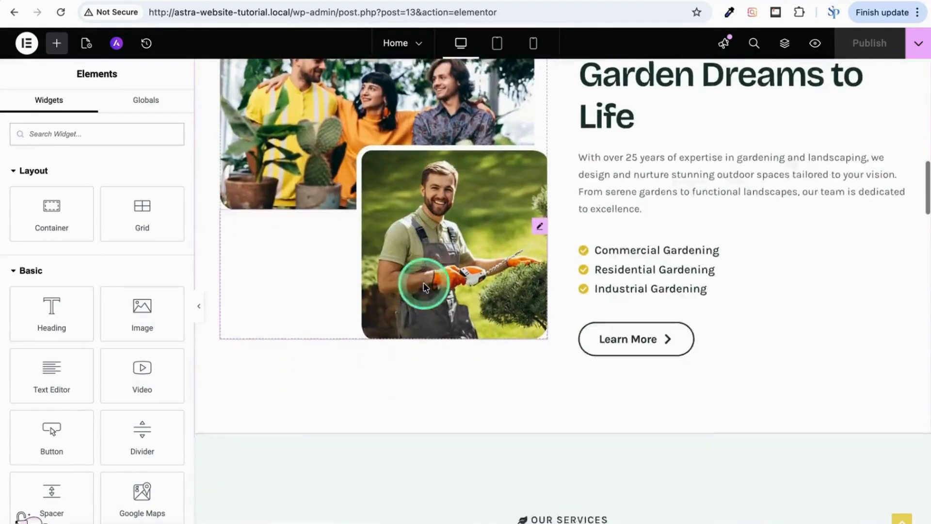
scroll(423, 286, down, 5)
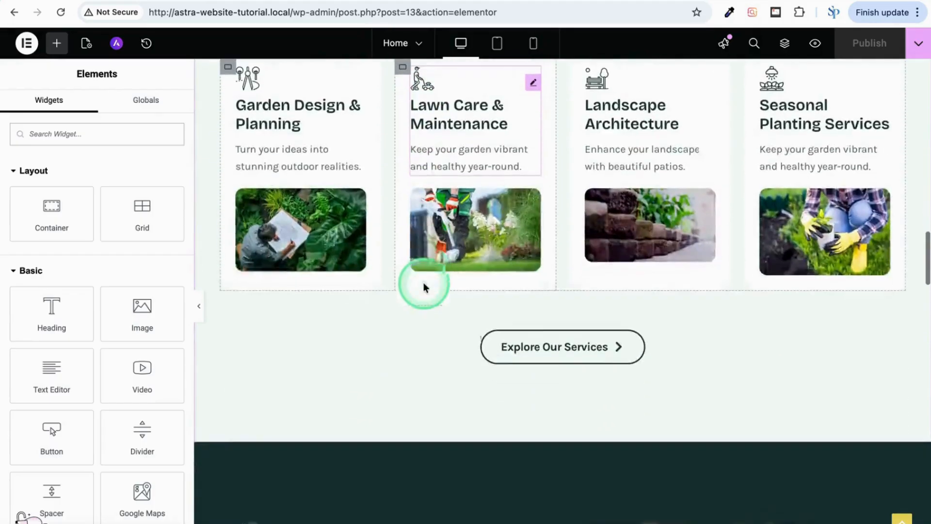
scroll(424, 286, down, 10)
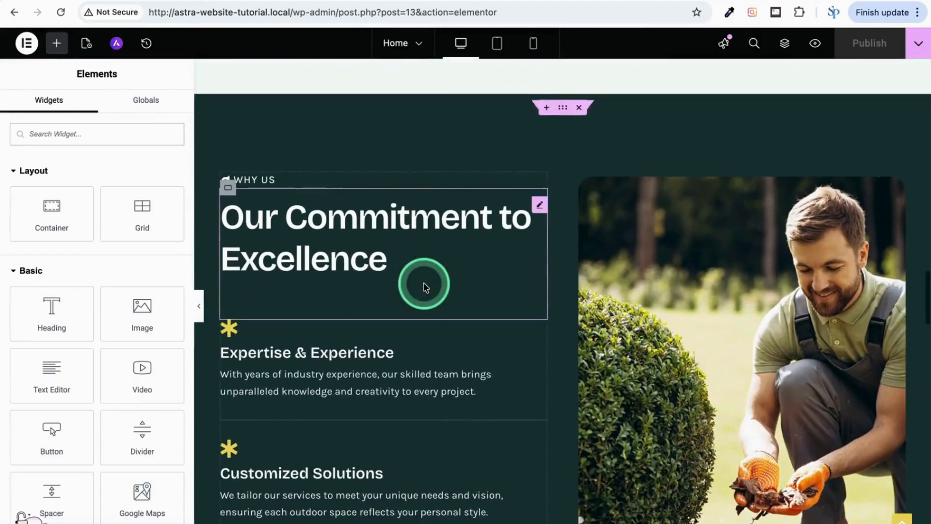
scroll(425, 287, down, 10)
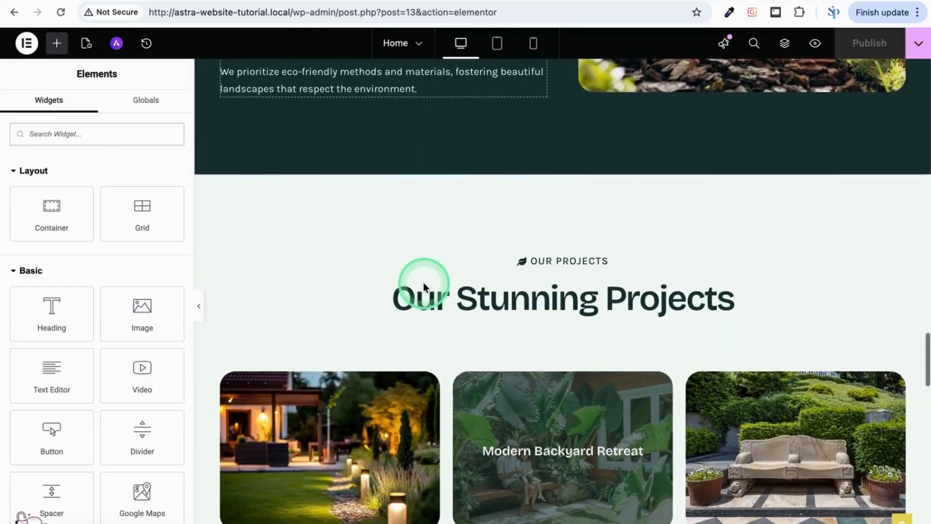
scroll(423, 284, down, 10)
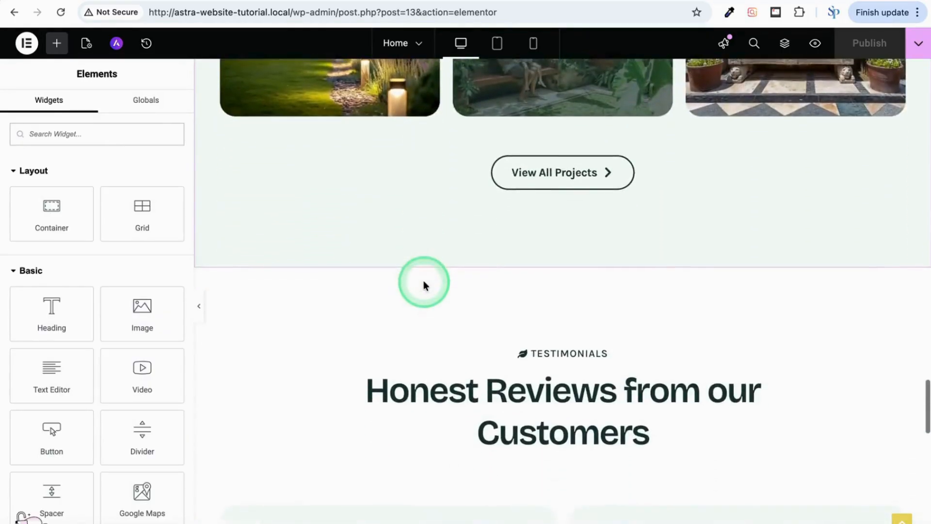
scroll(423, 284, down, 10)
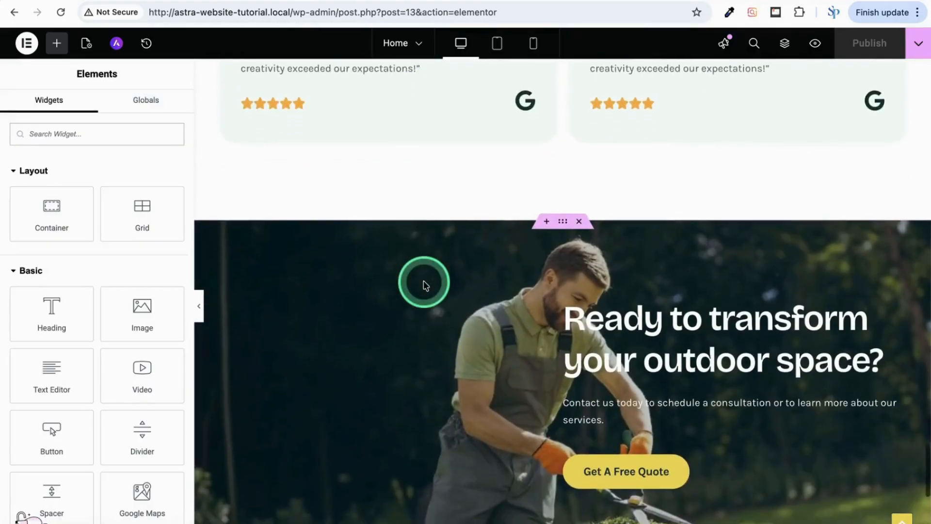
scroll(423, 281, up, 10)
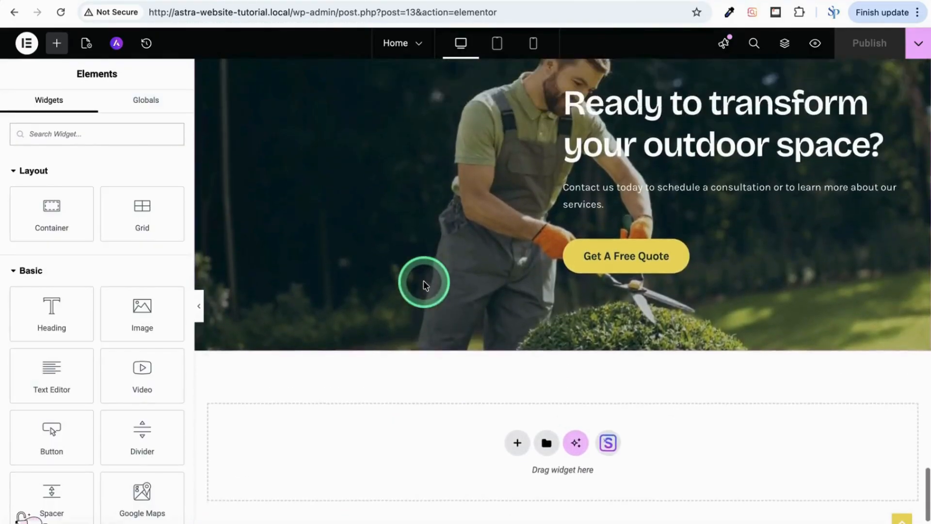
scroll(423, 282, up, 15)
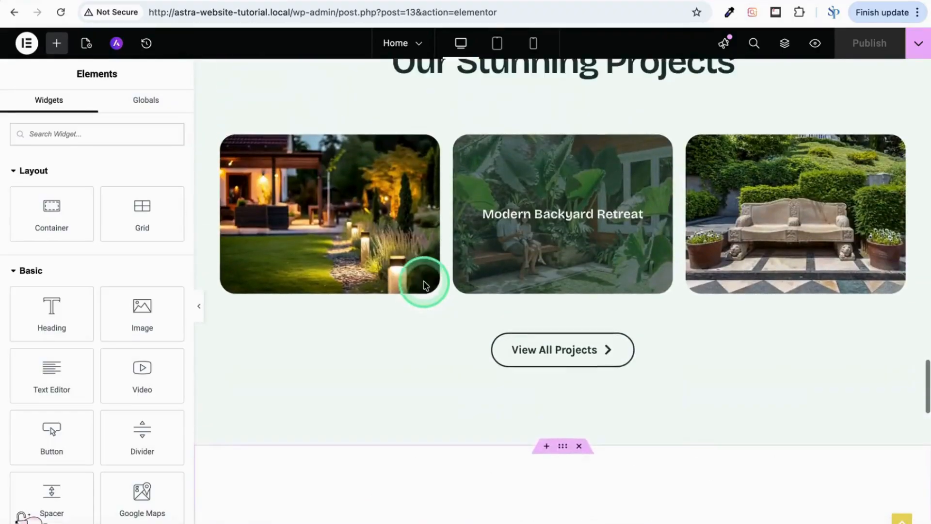
scroll(423, 283, up, 15)
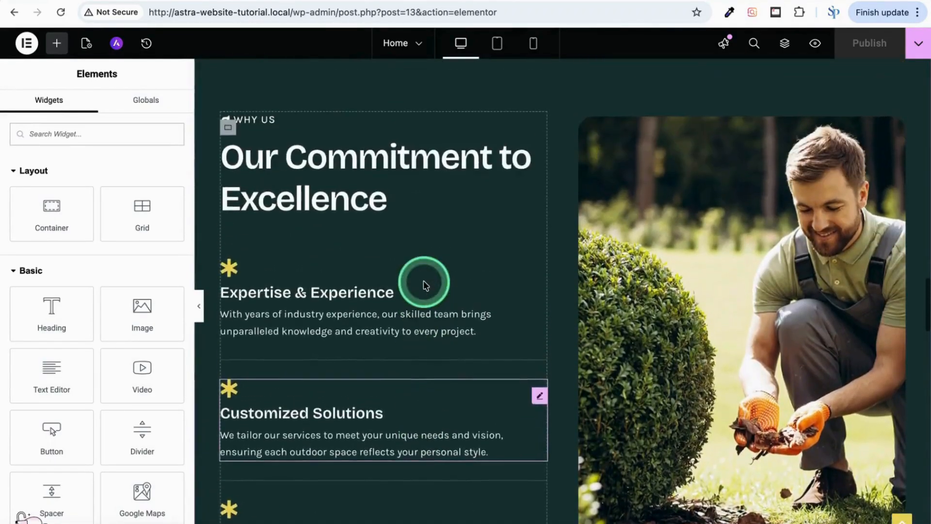
scroll(423, 282, up, 15)
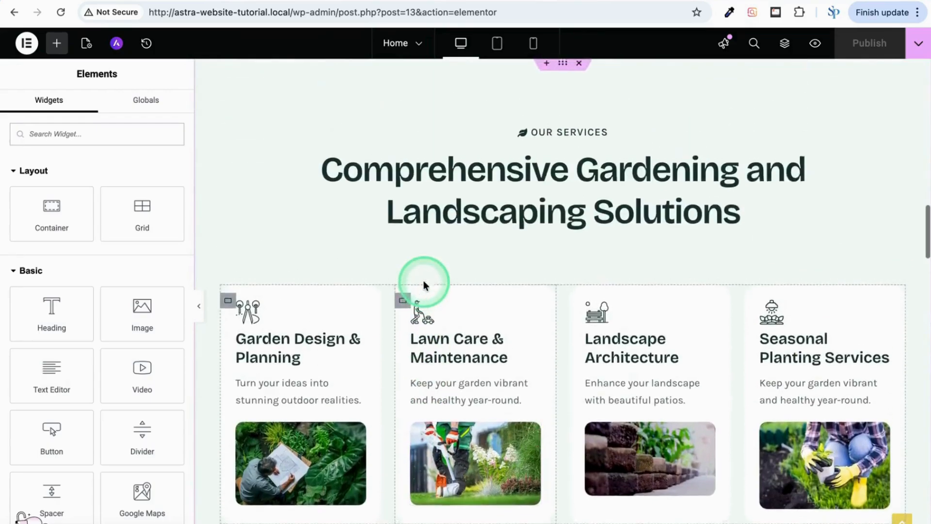
scroll(424, 282, up, 15)
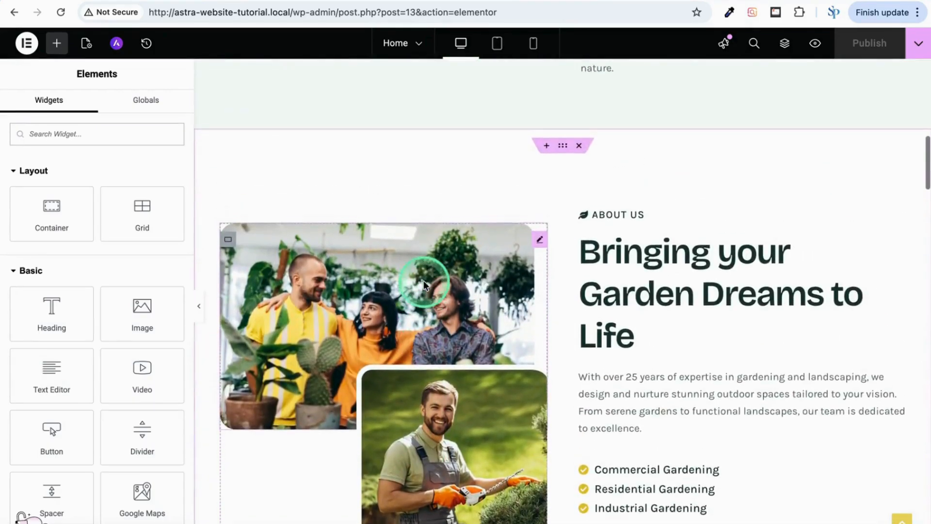
scroll(423, 280, up, 10)
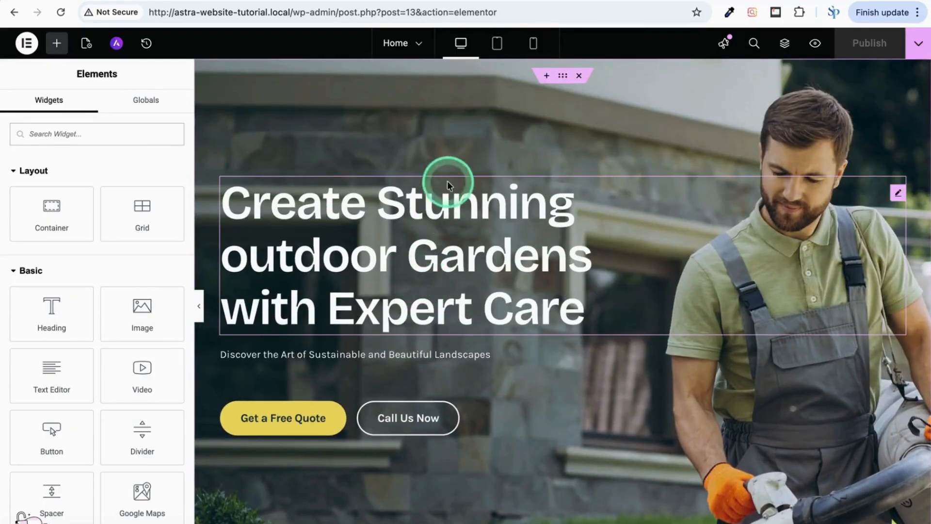
- Preview the Home page at tablet size and check the layout of the features, About Us and services sections
click(497, 44)
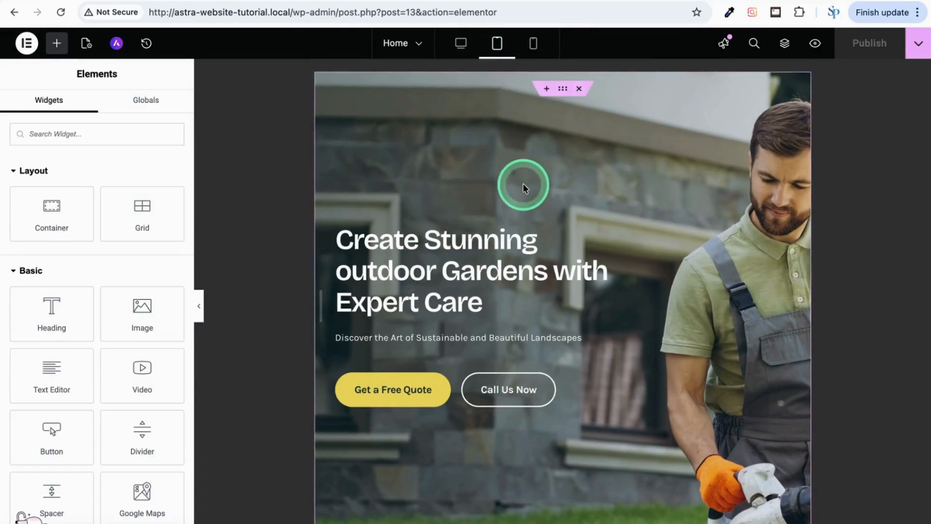
scroll(522, 187, down, 5)
scroll(523, 186, down, 10)
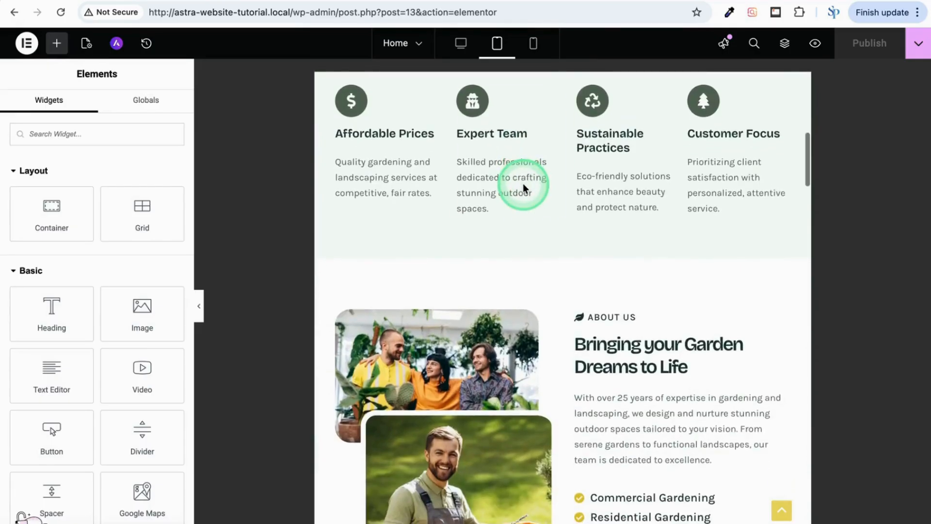
scroll(522, 187, down, 6)
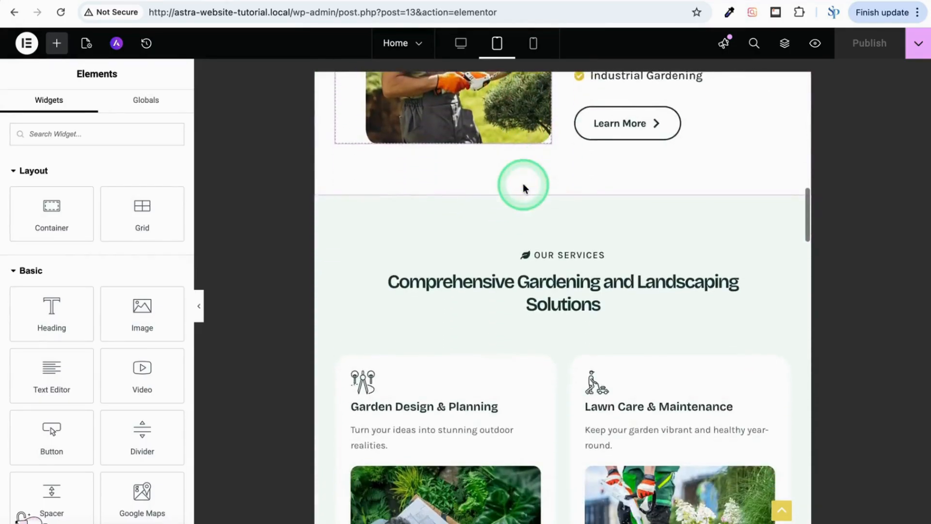
scroll(523, 187, down, 3)
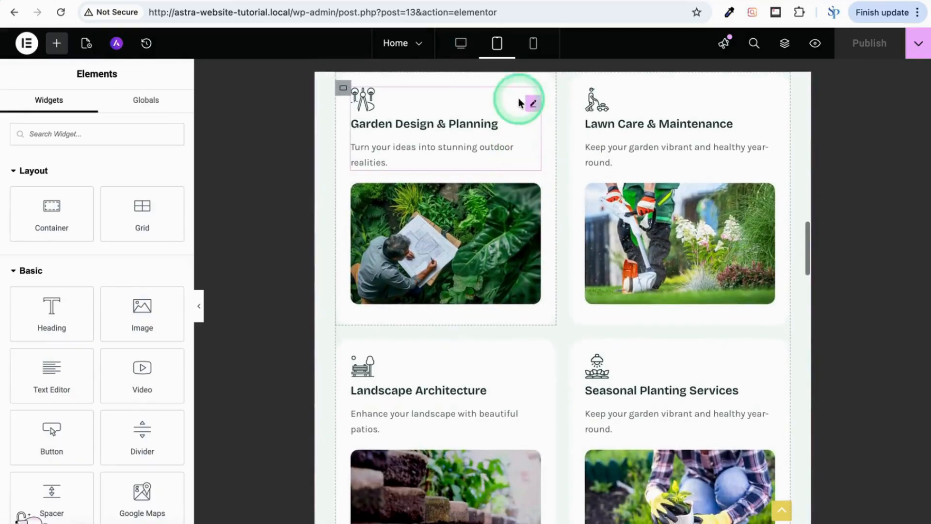
- Preview the Home page at mobile portrait size and check the stacked service cards down to the Why Us section
click(533, 46)
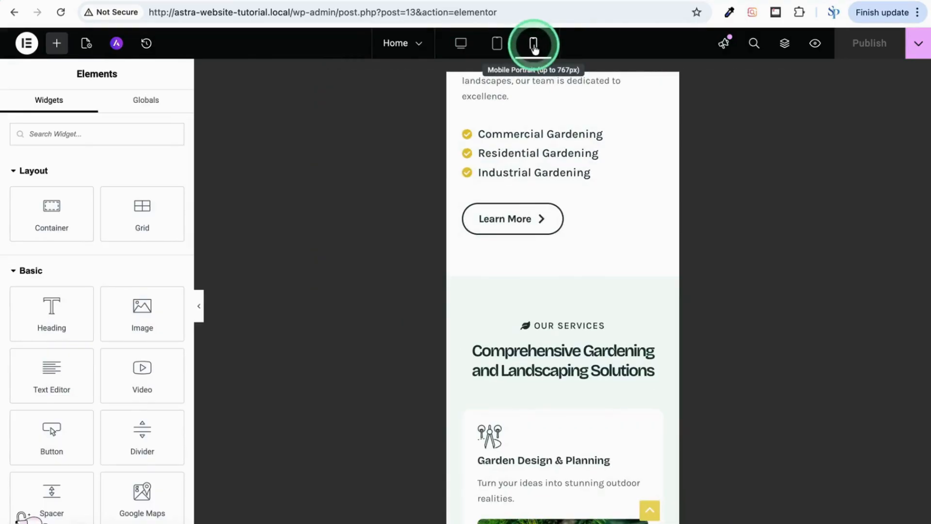
click(574, 242)
scroll(576, 246, down, 9)
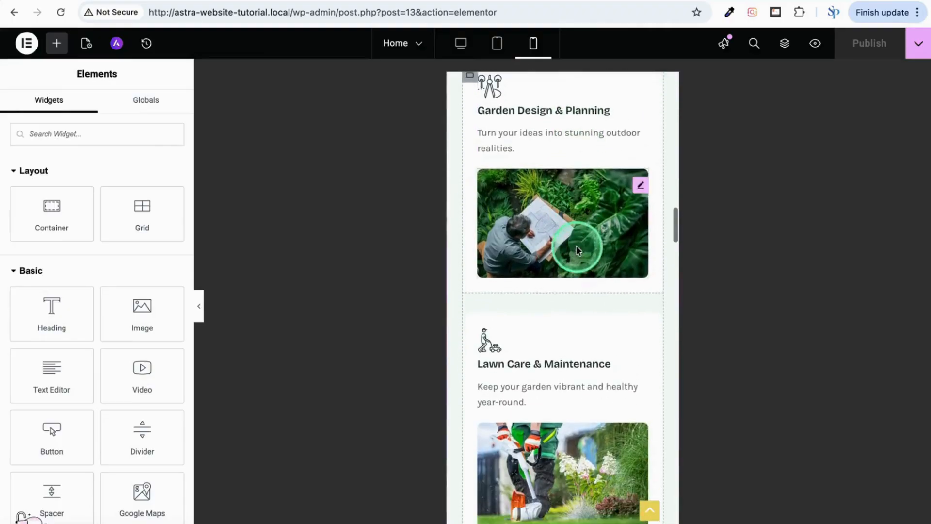
scroll(576, 245, down, 10)
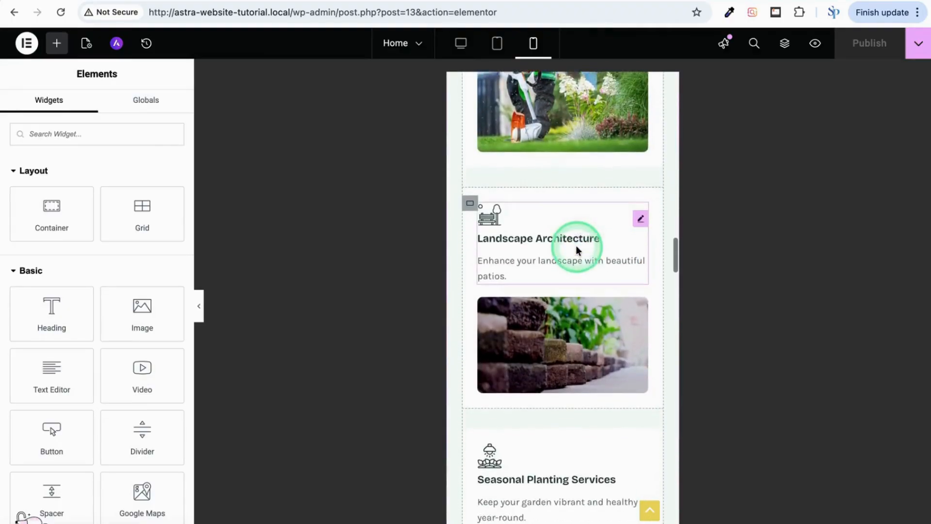
scroll(576, 245, down, 3)
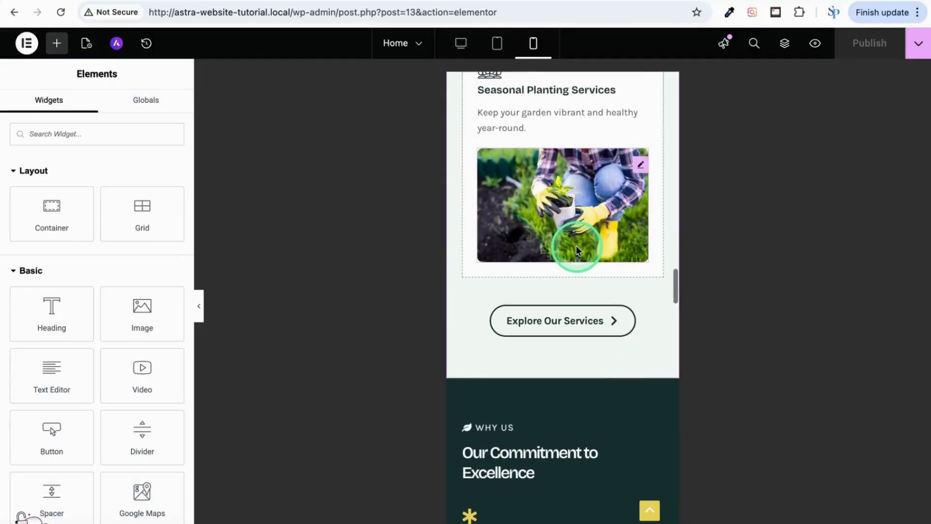
- Restore the desktop view and exit the Elementor editor to the WordPress dashboard
click(461, 44)
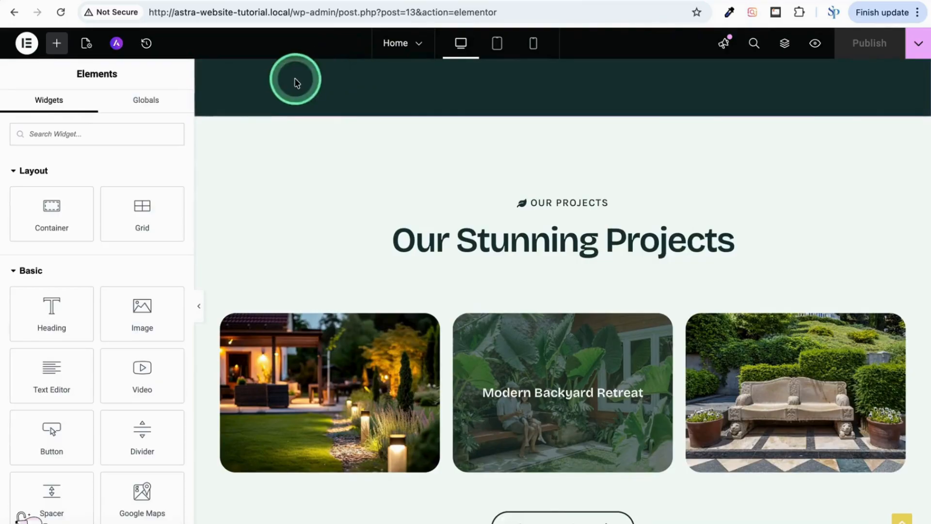
click(26, 43)
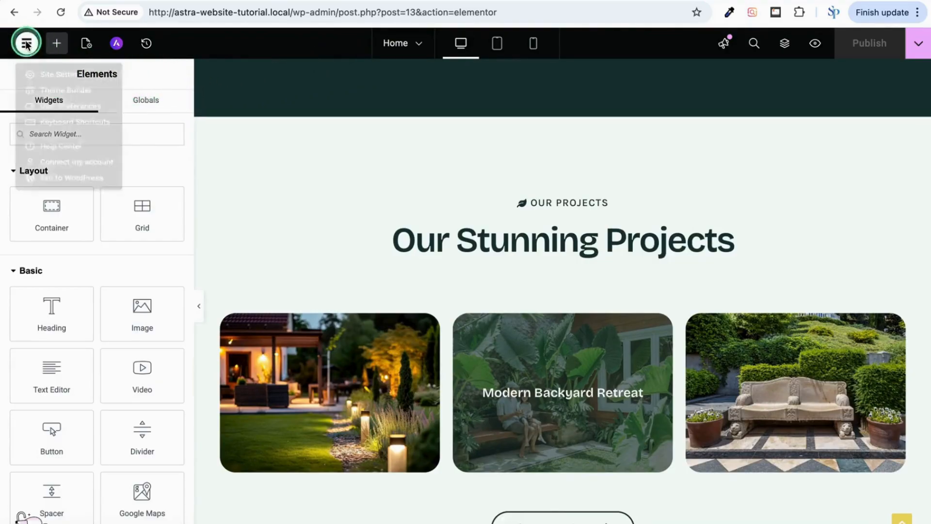
click(71, 209)
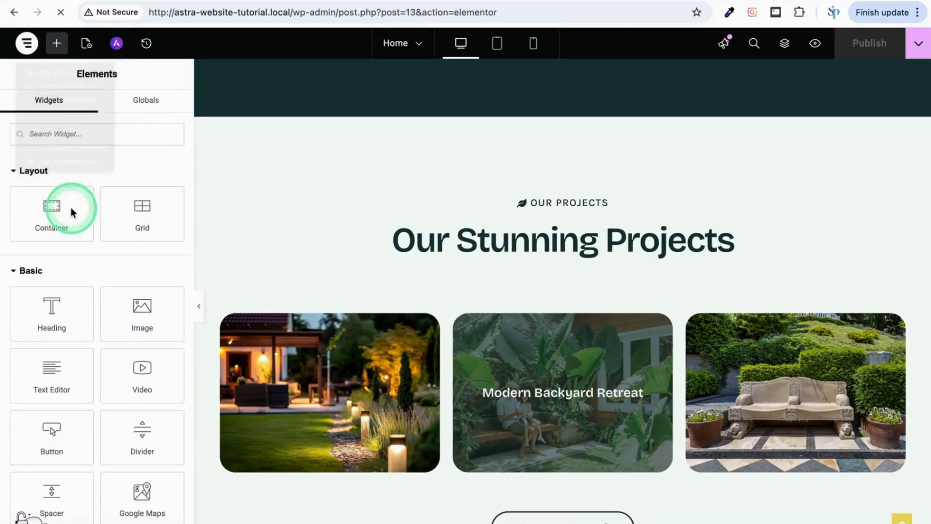
click(18, 47)
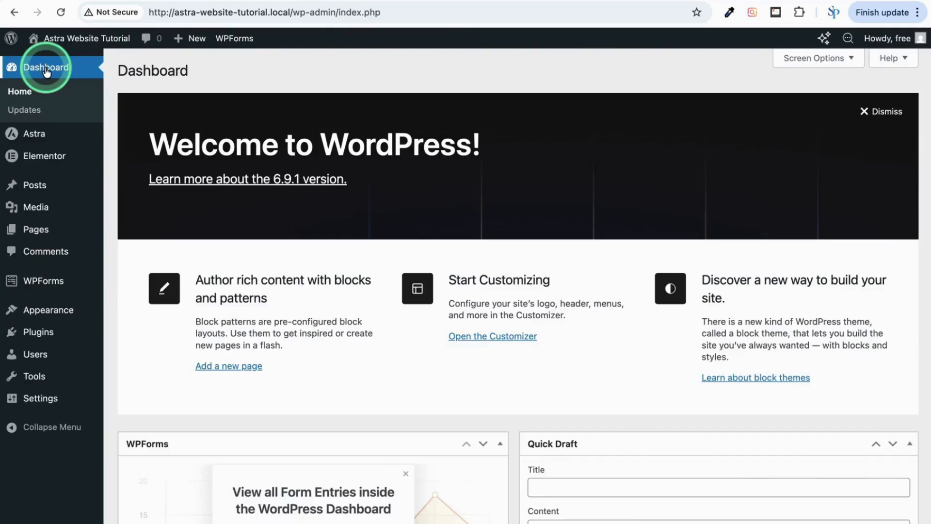